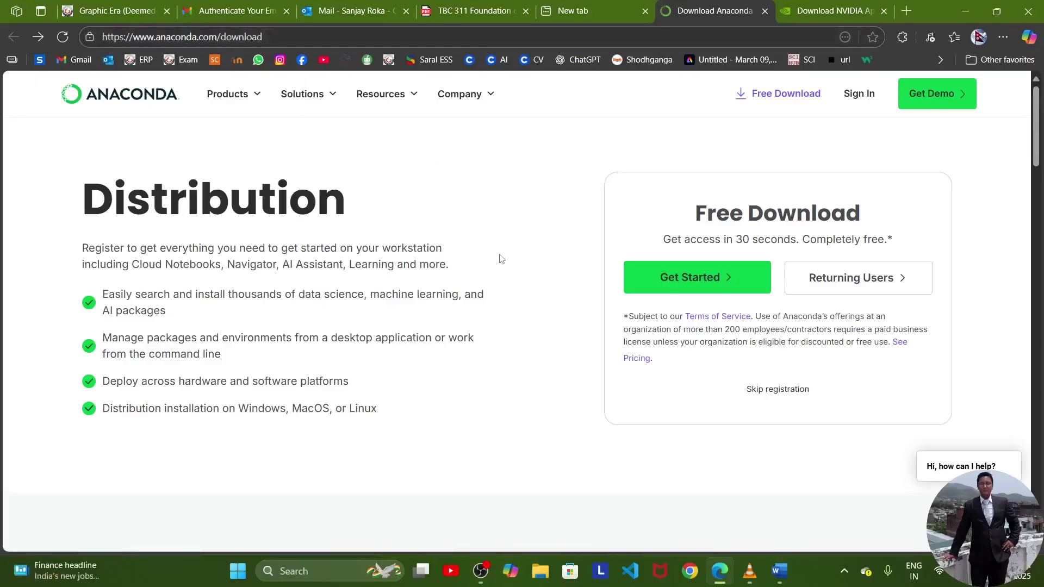
Skip registration on the Anaconda download page and start downloading the Windows 64-Bit Graphical Installer of the Distribution for Python 3.13
left_click(788, 393)
scroll(441, 324, "down", 4)
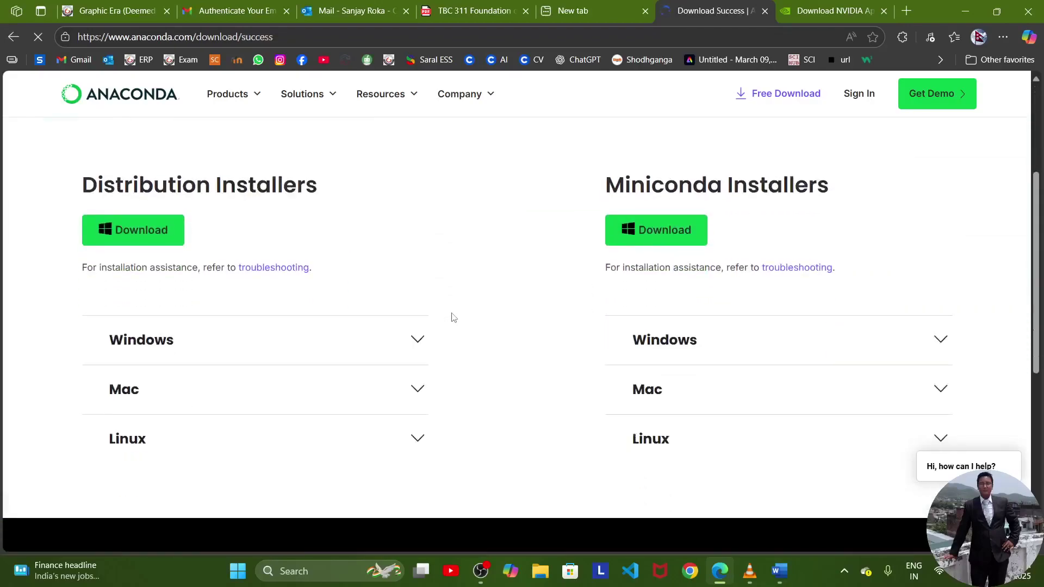
left_click(417, 341)
scroll(326, 332, "down", 1)
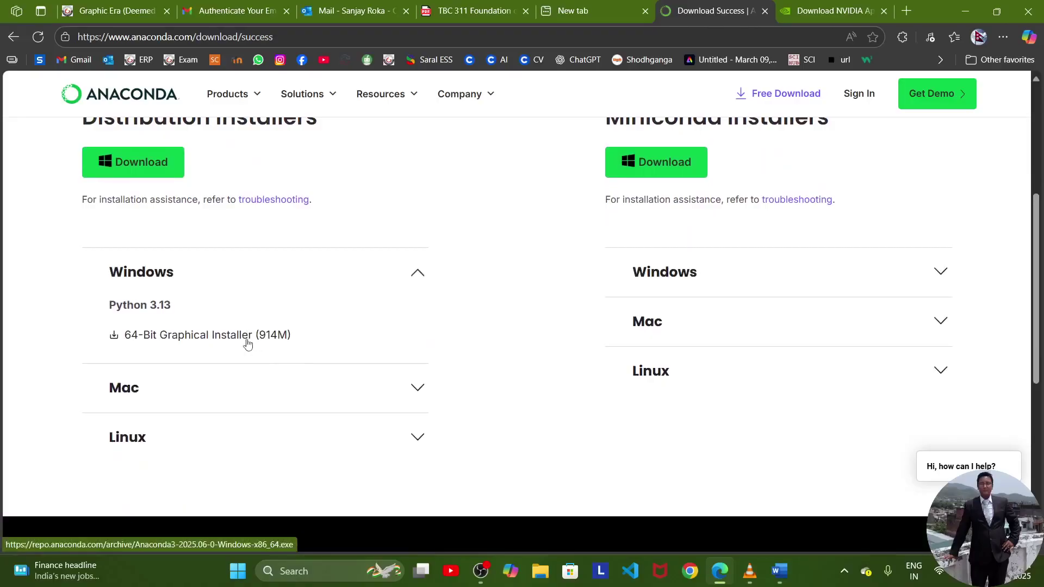
left_click(240, 341)
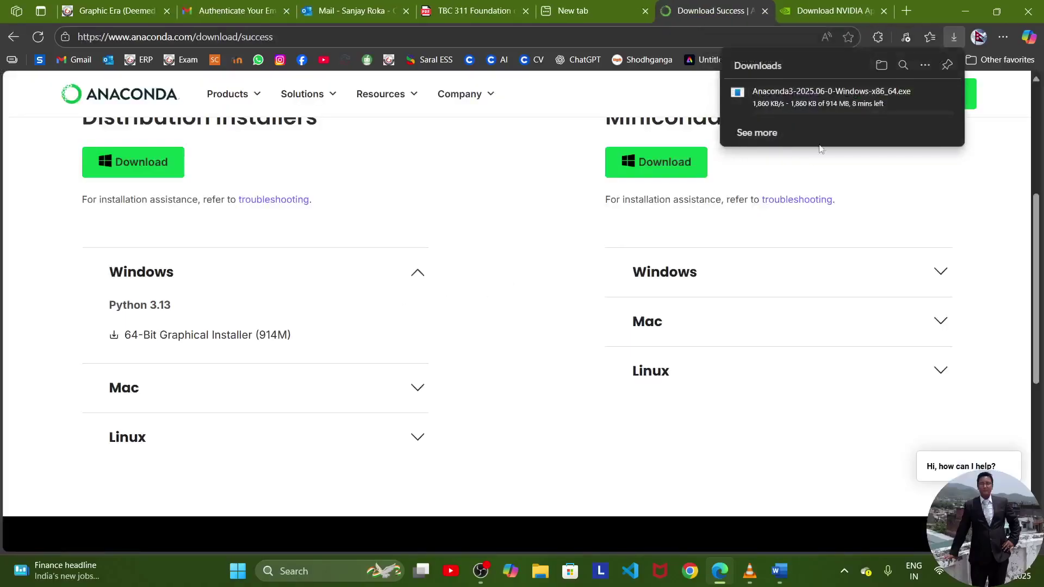
Cancel the running Anaconda3 installer download and close the list of downloads
mouse_move(772, 109)
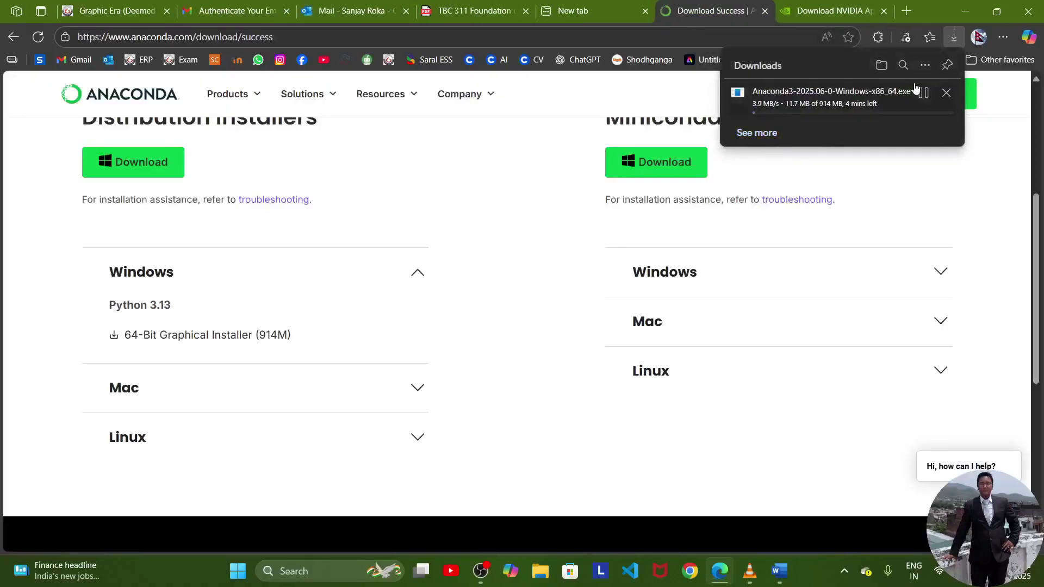
left_click(919, 101)
left_click(945, 94)
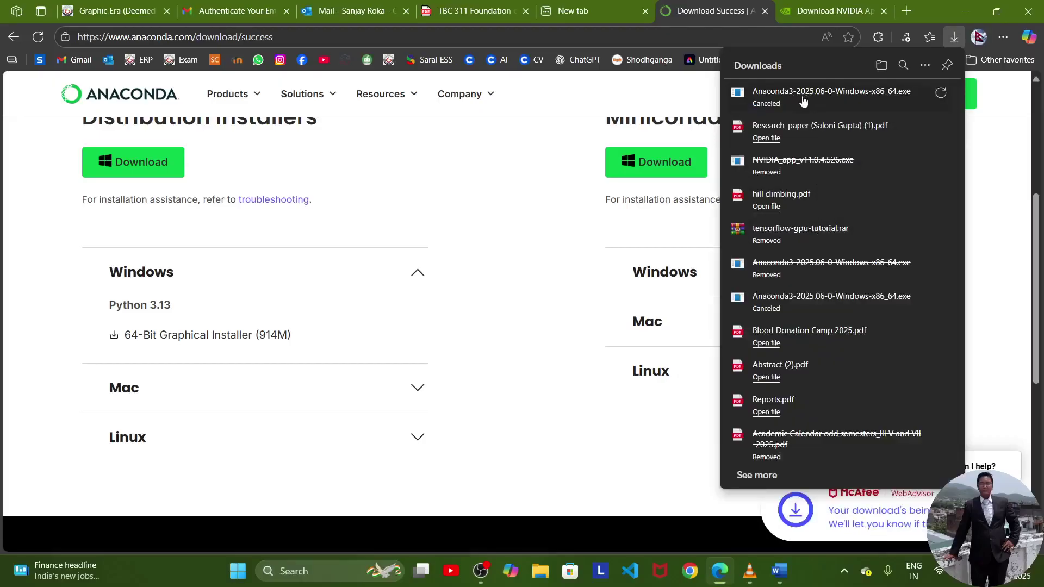
left_click(542, 126)
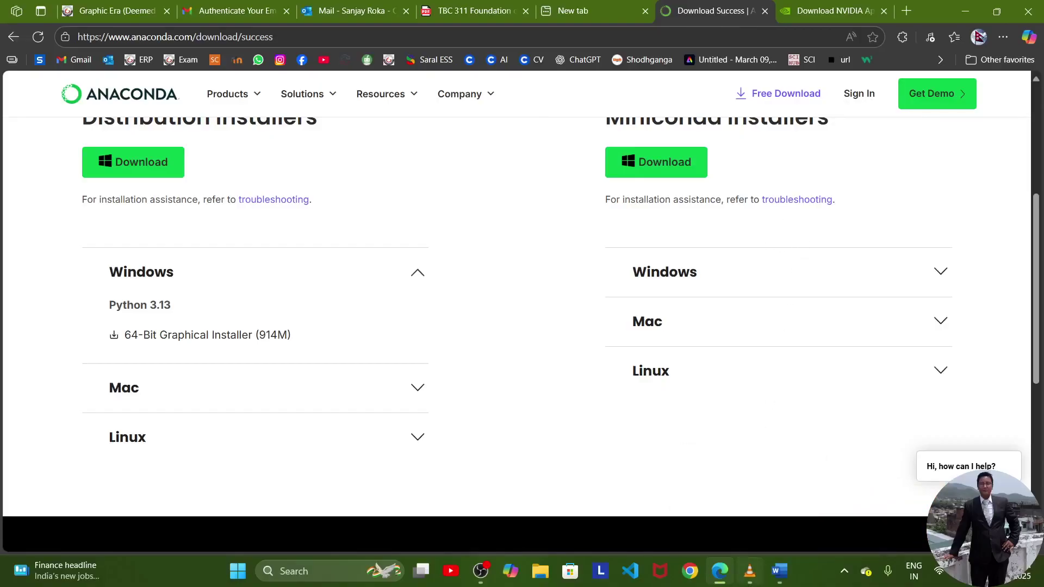
Switch to VLC media player and show the recorded Anaconda installation in full screen
left_click(749, 571)
double_click(717, 401)
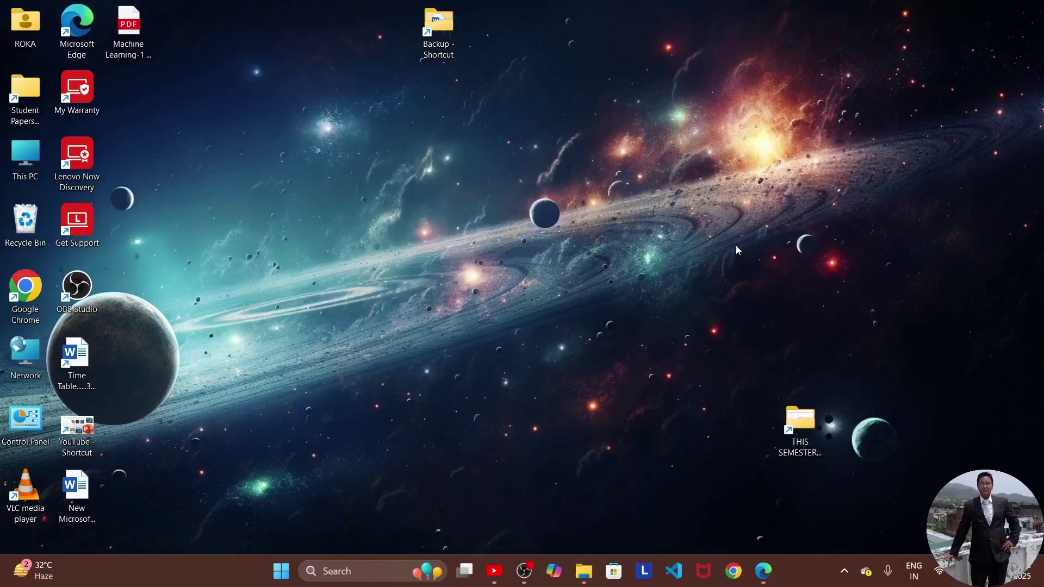
left_click_drag(838, 204, 771, 263)
Accept the Anaconda3 license agreement and install for Just Me, keeping the default destination folder
left_click(613, 394)
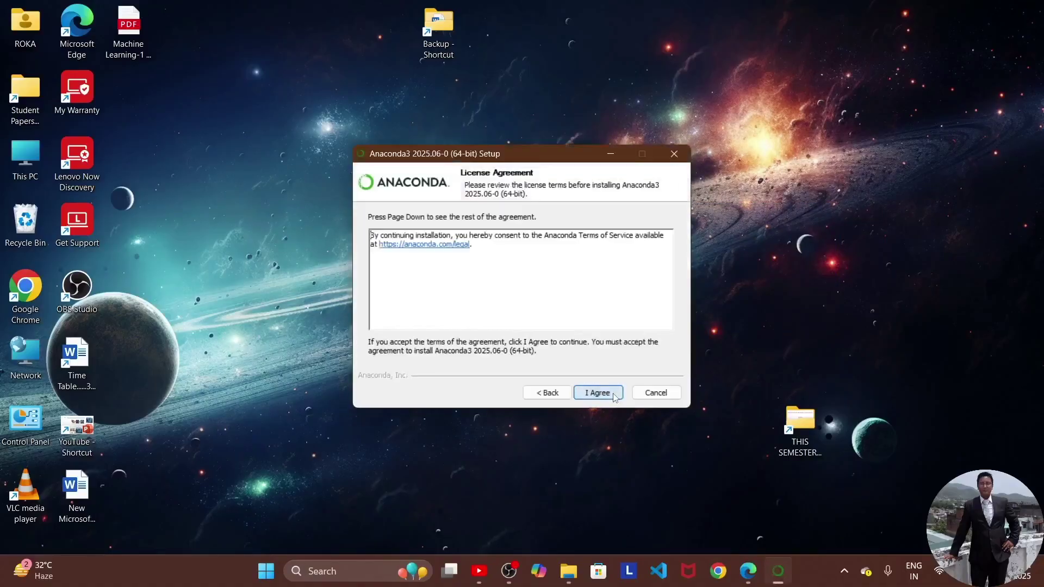
left_click(614, 397)
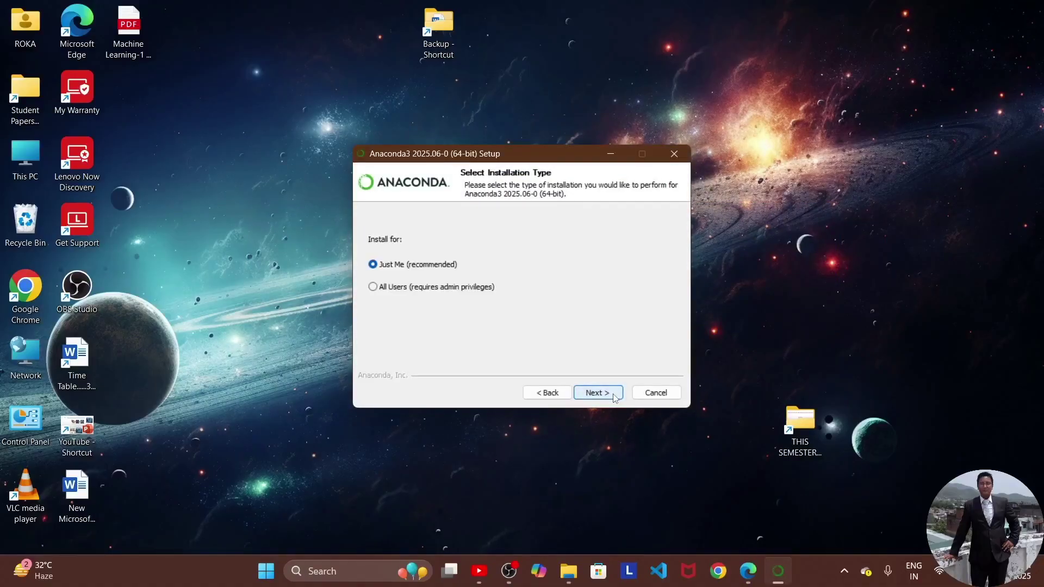
left_click(615, 397)
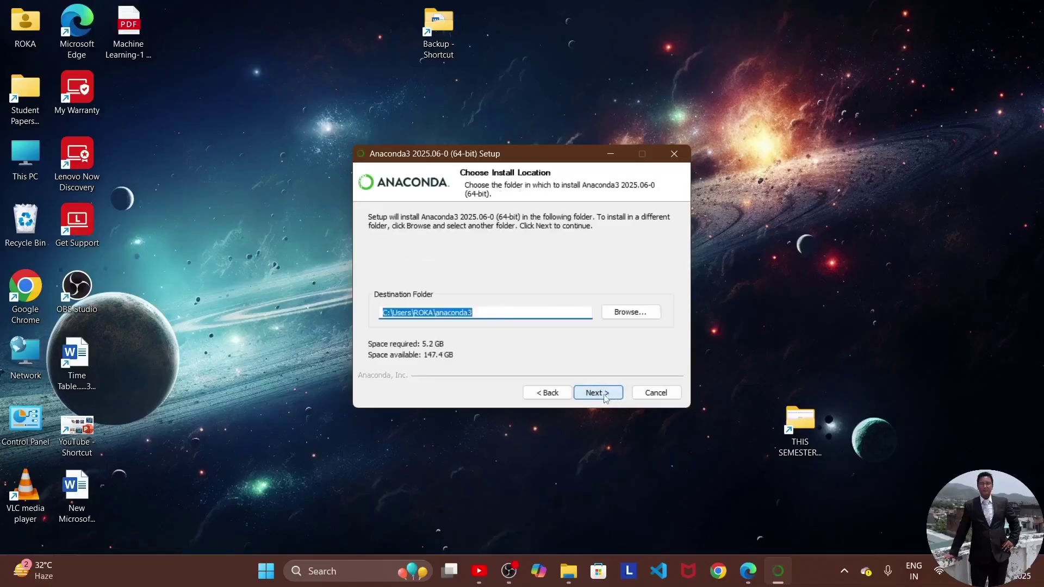
left_click(597, 396)
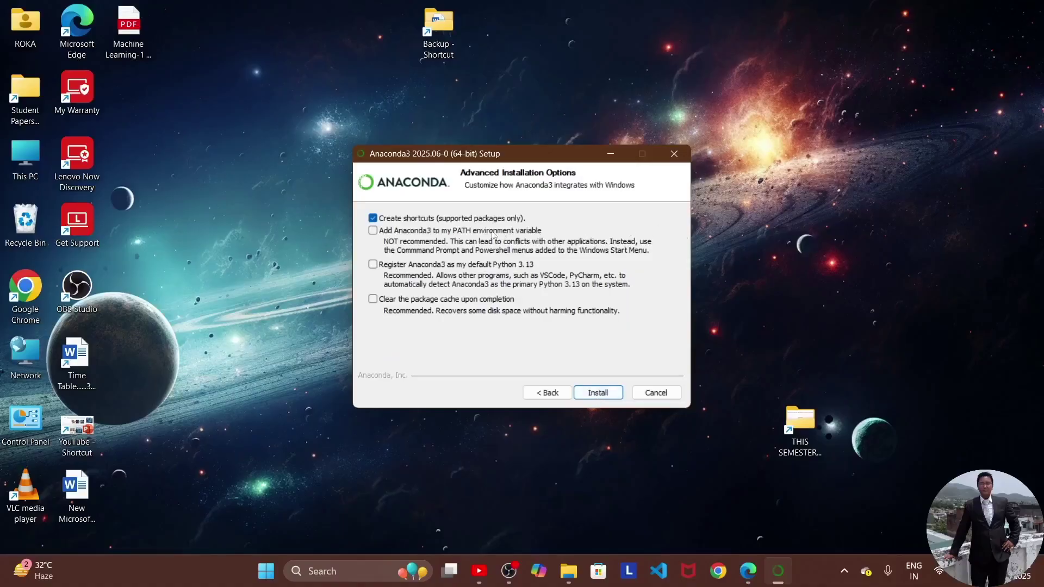
Enable adding Anaconda3 to PATH, registering it as default Python 3.13 and clearing the package cache, and run the installation with its details shown
left_click(414, 232)
left_click(390, 267)
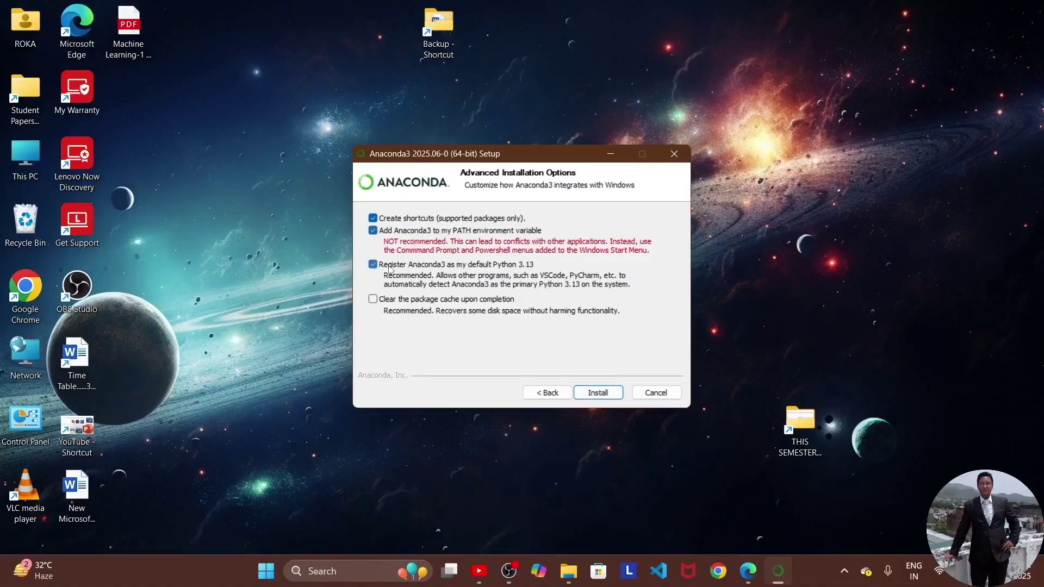
left_click(388, 303)
left_click(594, 394)
left_click(400, 248)
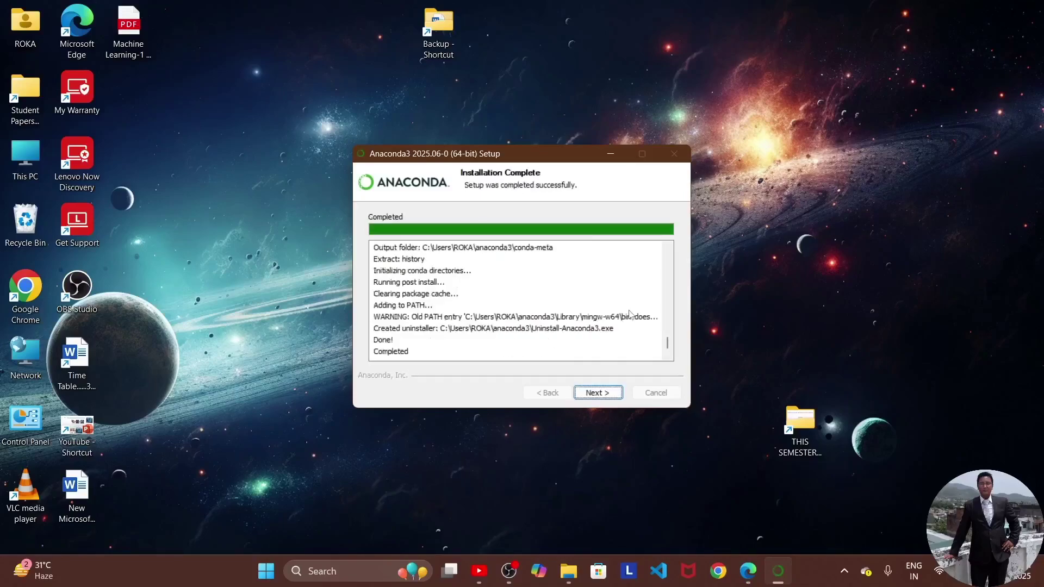
Finish the Anaconda3 setup with Launch Anaconda Navigator and Welcome to Anaconda left enabled
left_click(602, 399)
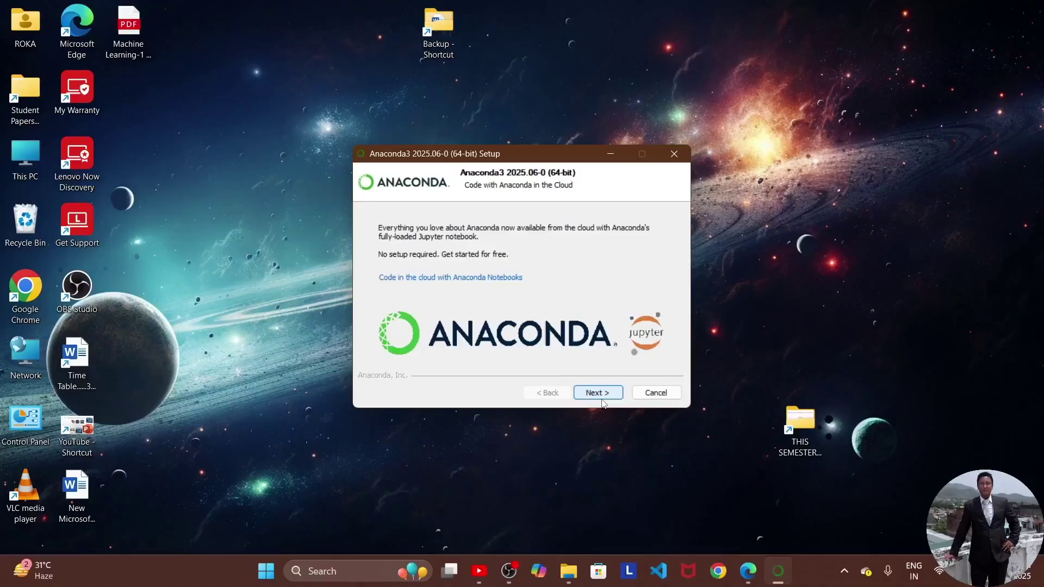
left_click(597, 393)
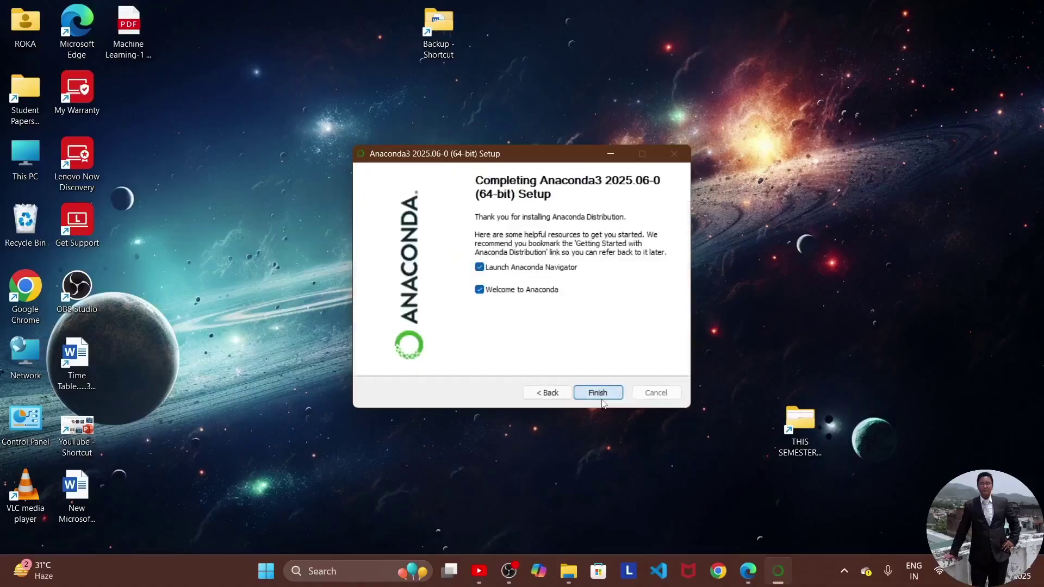
left_click(598, 393)
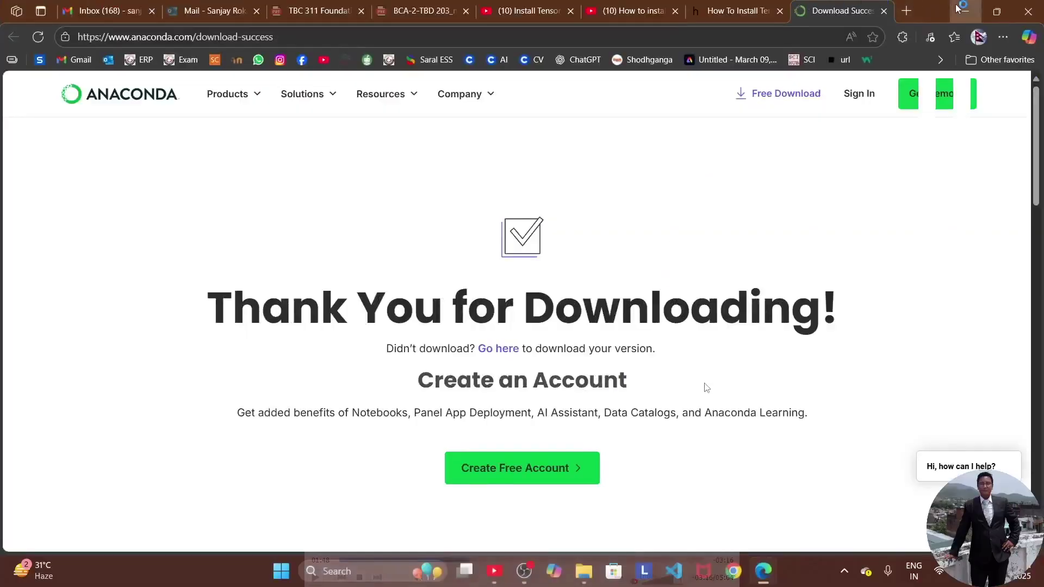
Leave the full-screen video, minimize the player and return to the beginning of the Anaconda download page in Edge
double_click(650, 259)
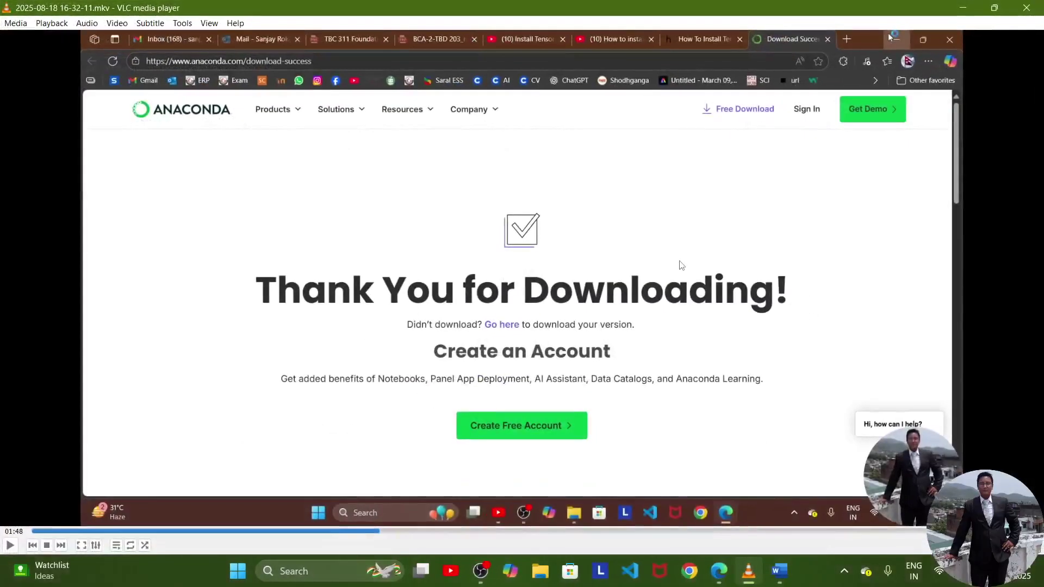
left_click(960, 6)
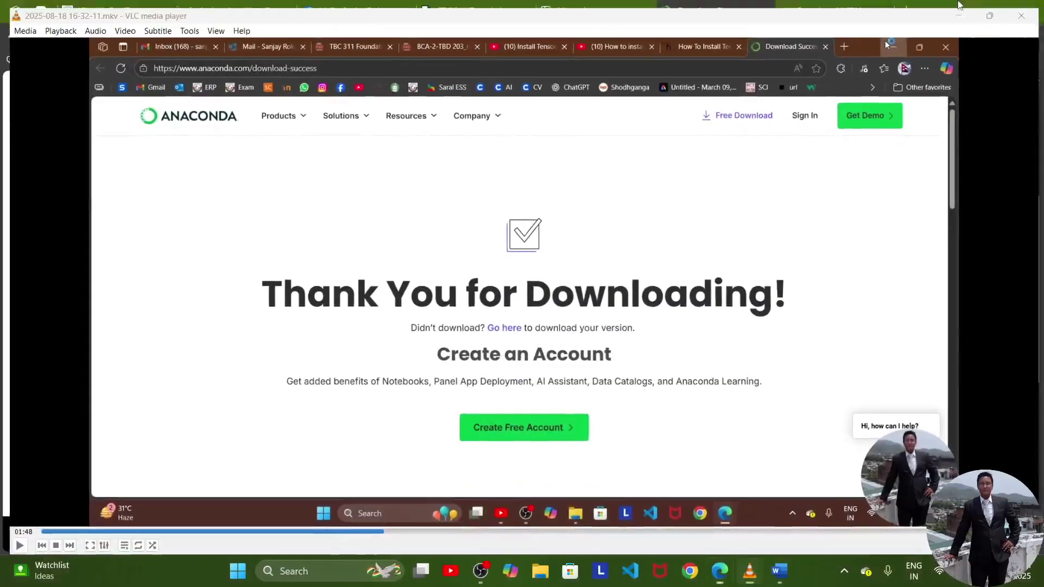
scroll(673, 296, "up", 5)
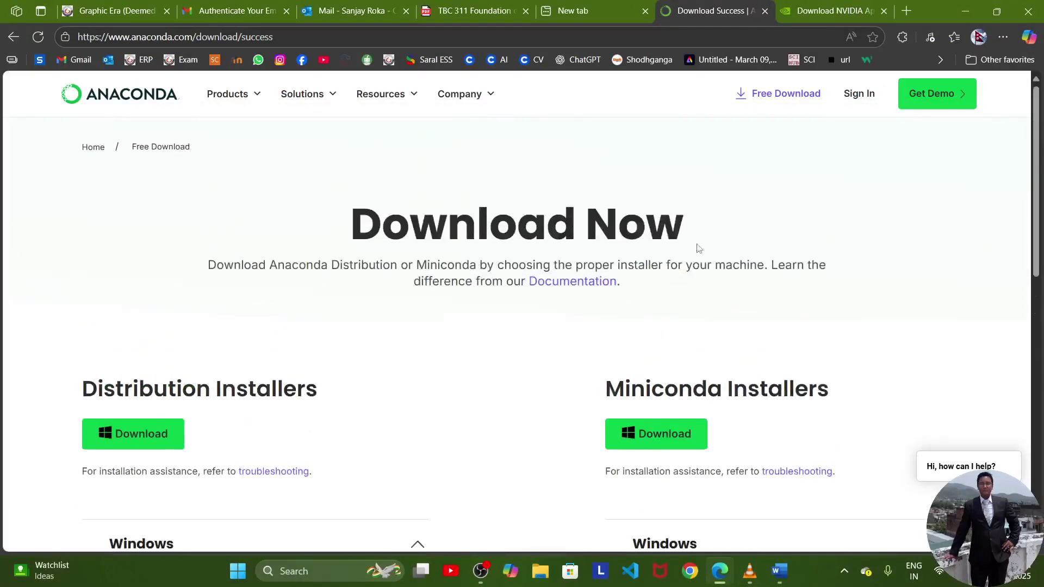
Bring up the already open NVIDIA App download page and look over its download option
left_click(836, 9)
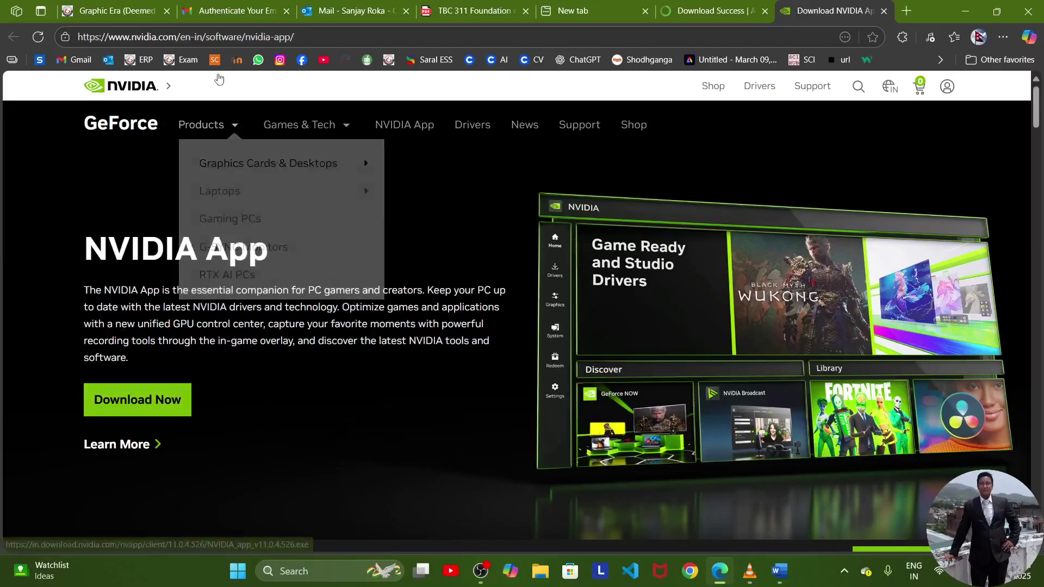
mouse_move(304, 124)
mouse_move(297, 240)
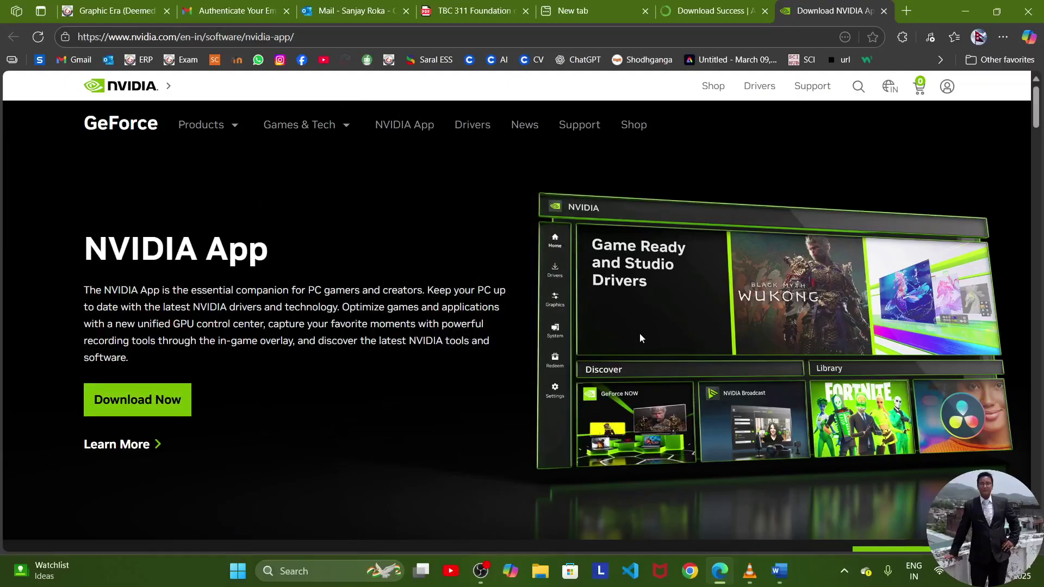
Switch to the Tensorflow_GPU document in Word and find the Update NVIDIA GPU Driver section
left_click(782, 577)
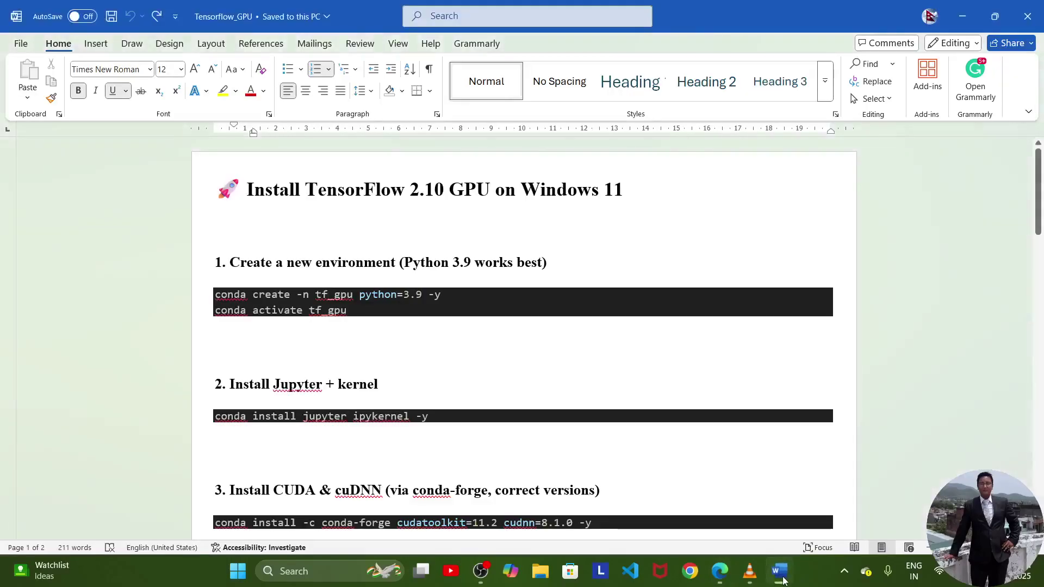
scroll(617, 304, "down", 10)
scroll(618, 304, "down", 7)
scroll(618, 305, "down", 3)
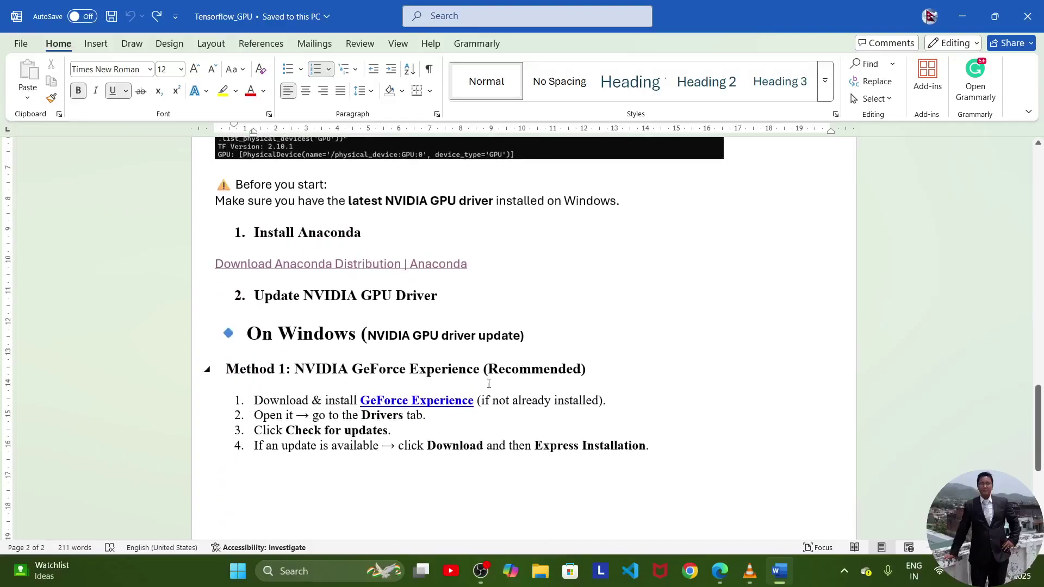
scroll(492, 383, "down", 1)
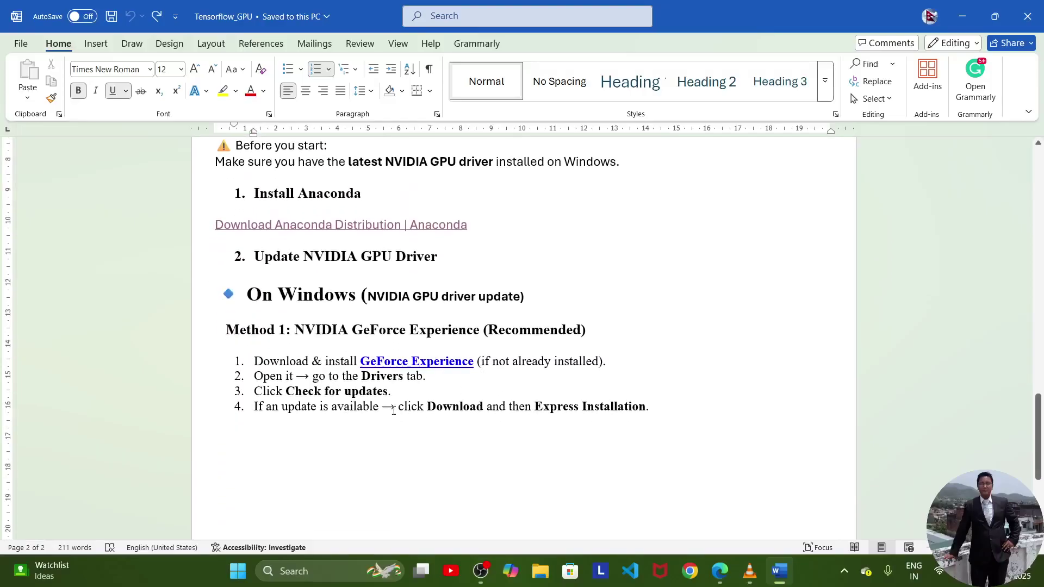
Read through the GeForce Experience driver update instructions, marking the install, Drivers tab and Check for updates passages and the whole section
left_click_drag(256, 360, 612, 361)
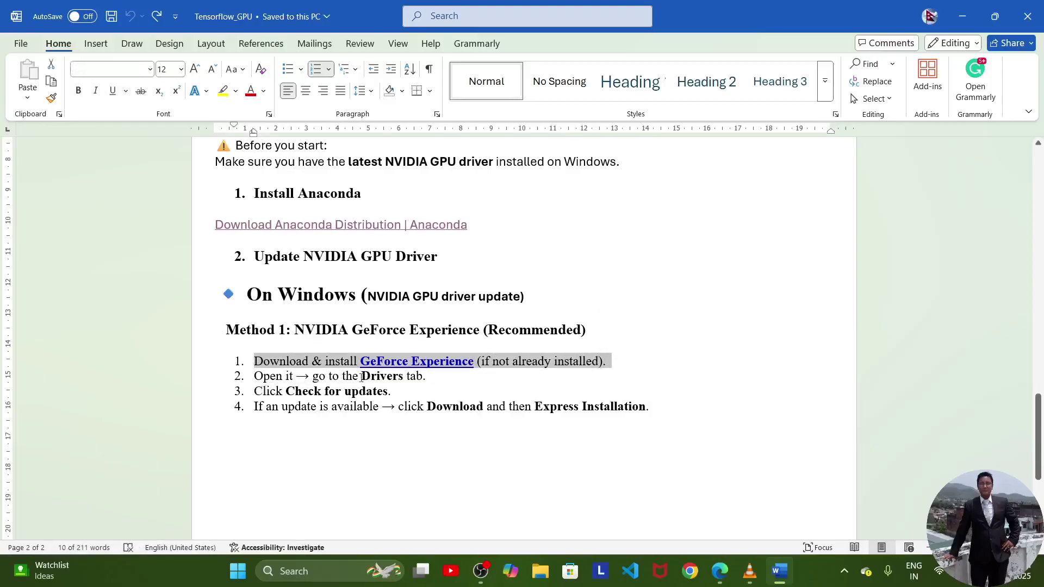
left_click_drag(361, 376, 423, 376)
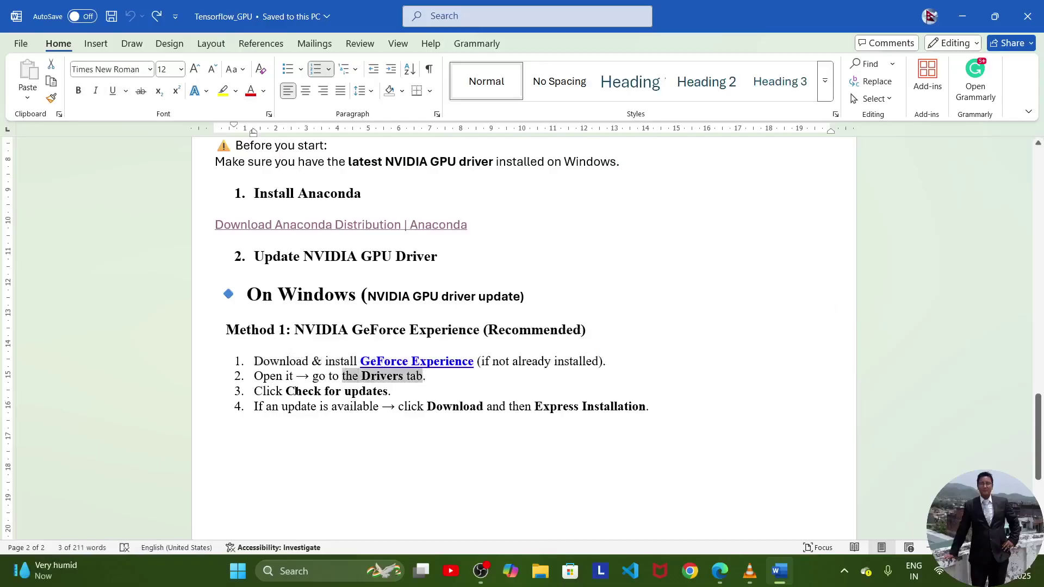
left_click_drag(287, 391, 400, 394)
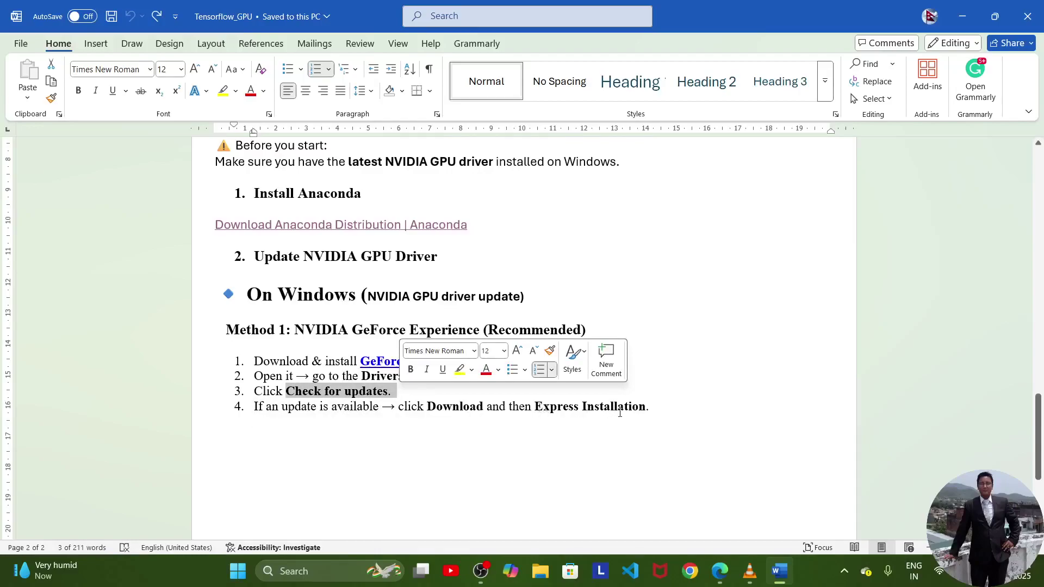
left_click(645, 408)
left_click_drag(669, 411, 254, 268)
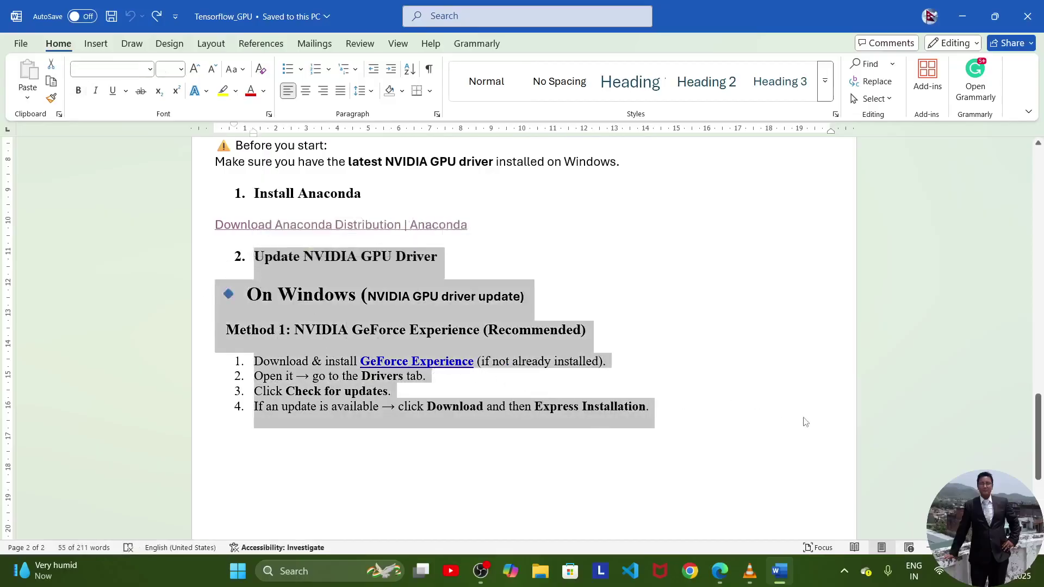
Return to the start of the document and examine the TensorFlow 2.10 version in the title
scroll(804, 416, "up", 3)
scroll(804, 417, "up", 15)
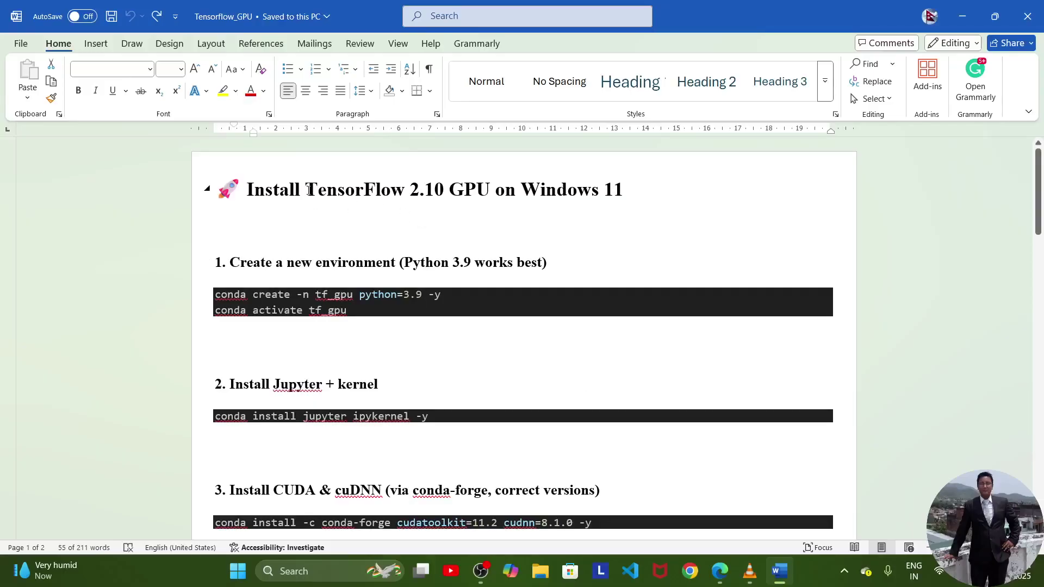
left_click_drag(309, 189, 436, 188)
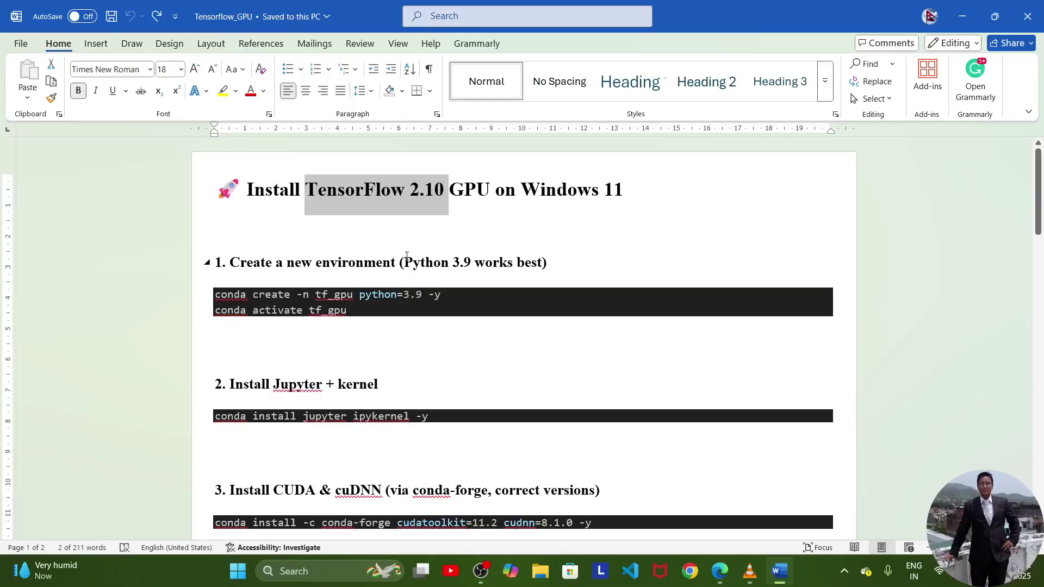
left_click(417, 200)
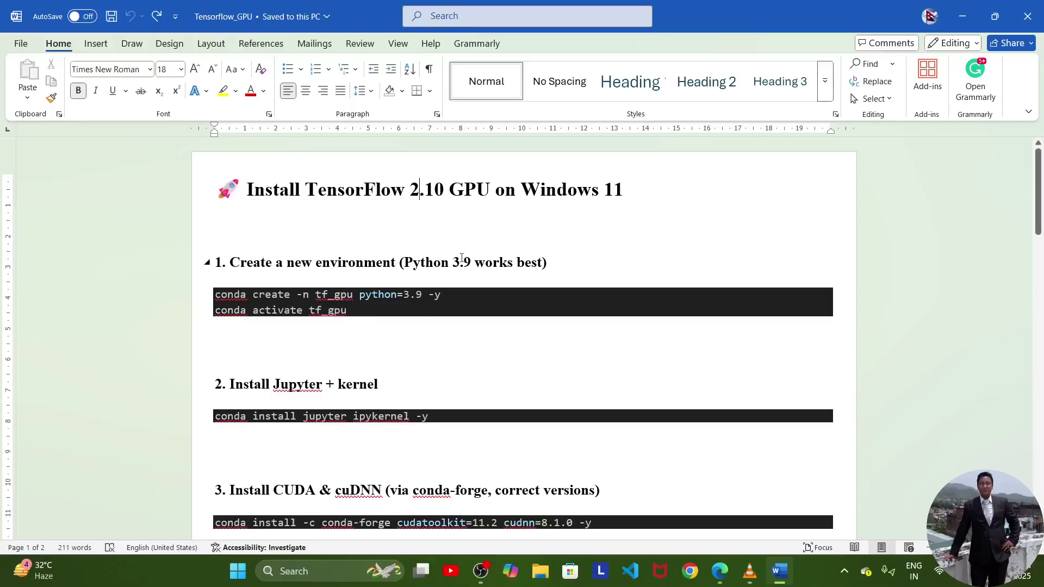
Search Windows for "ana", open Anaconda Prompt and return to the Word document with the conda commands
key("super")
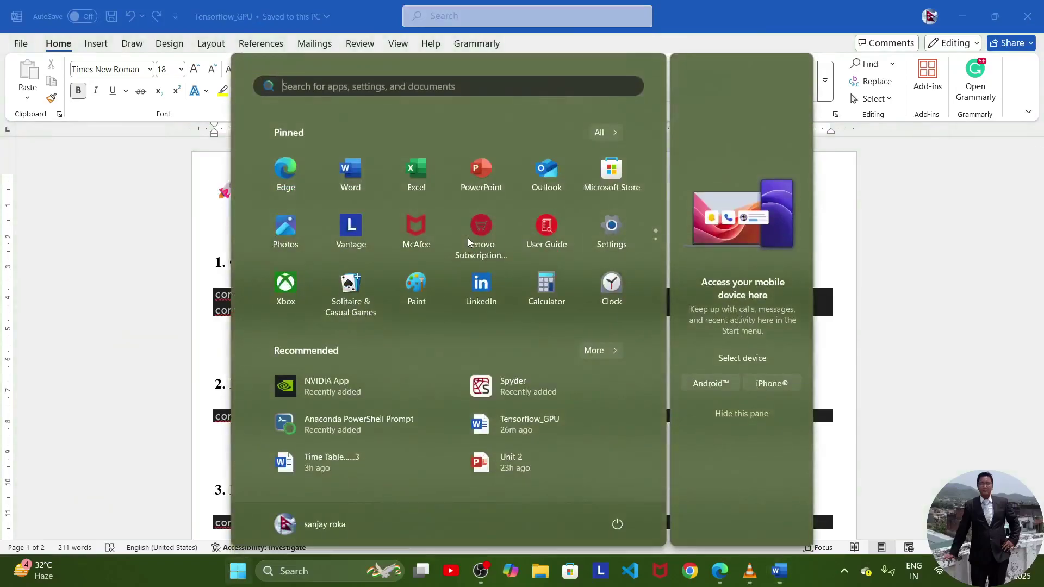
type("ana")
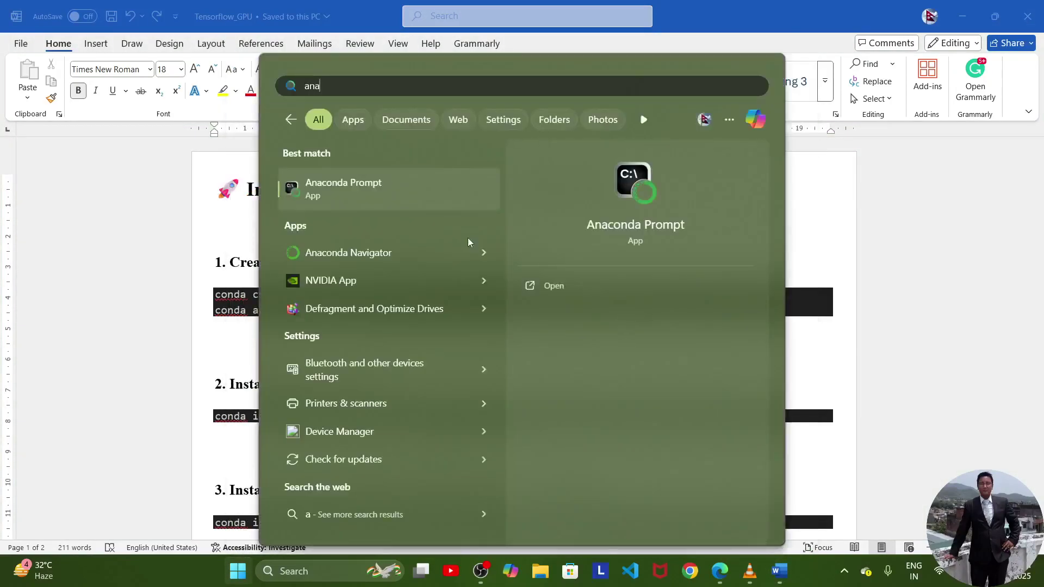
left_click(408, 197)
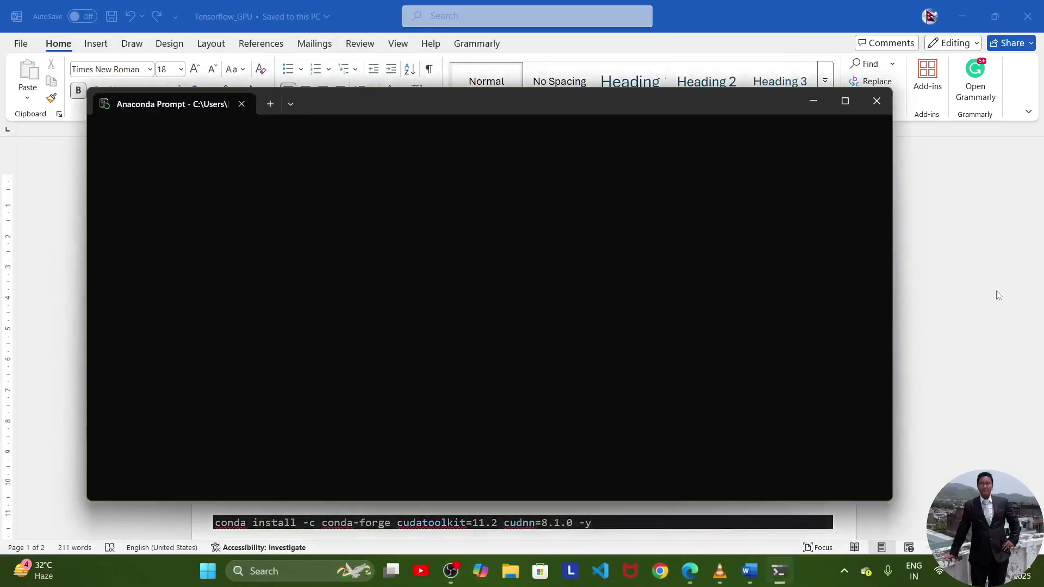
left_click(911, 291)
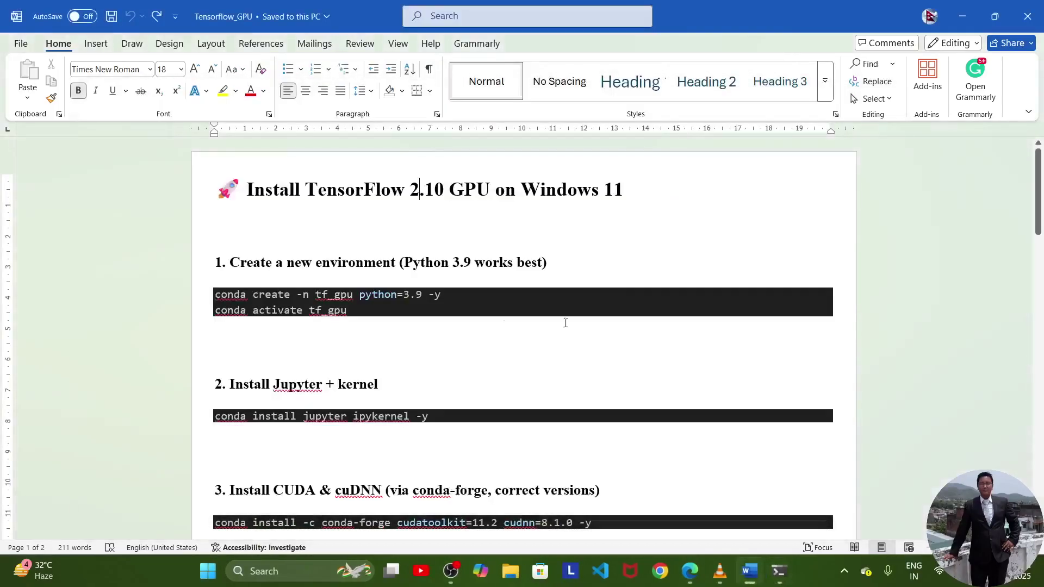
Copy the section 1 commands from the Word document and run them in Anaconda Prompt to create and activate tf_gpu with Python 3.9
left_click_drag(359, 314, 221, 297)
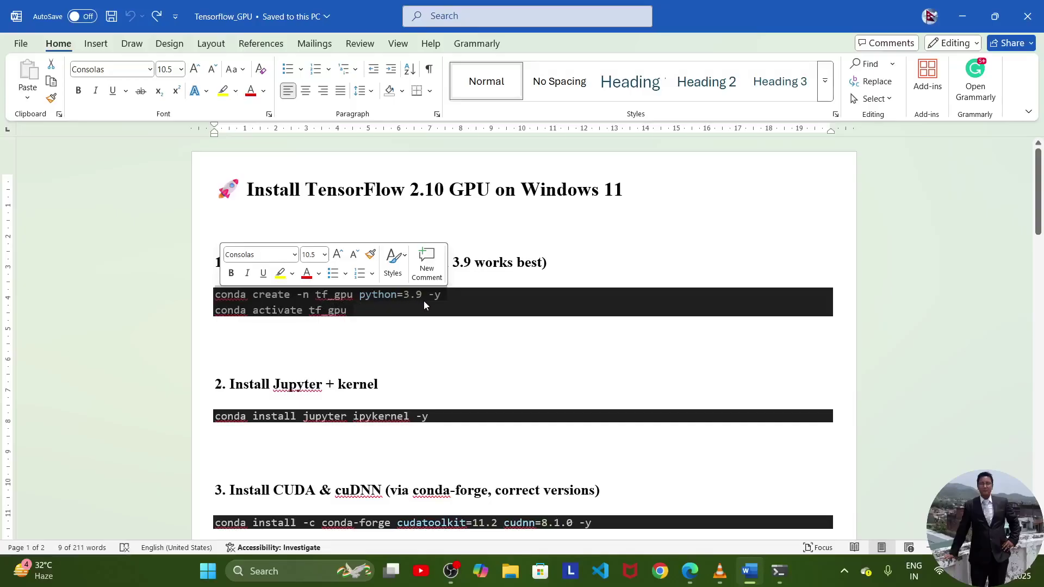
key("ctrl+c")
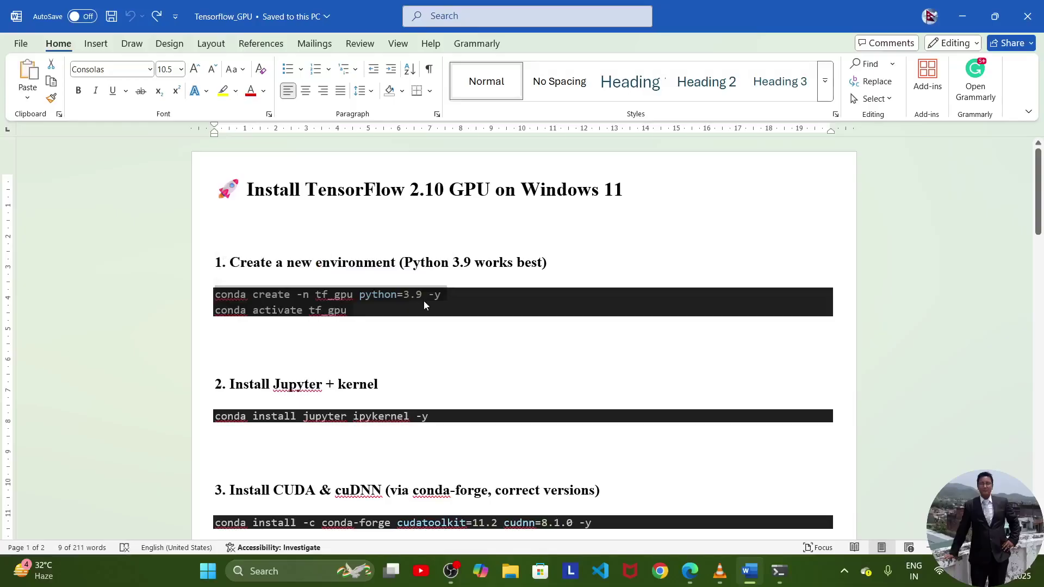
left_click(779, 571)
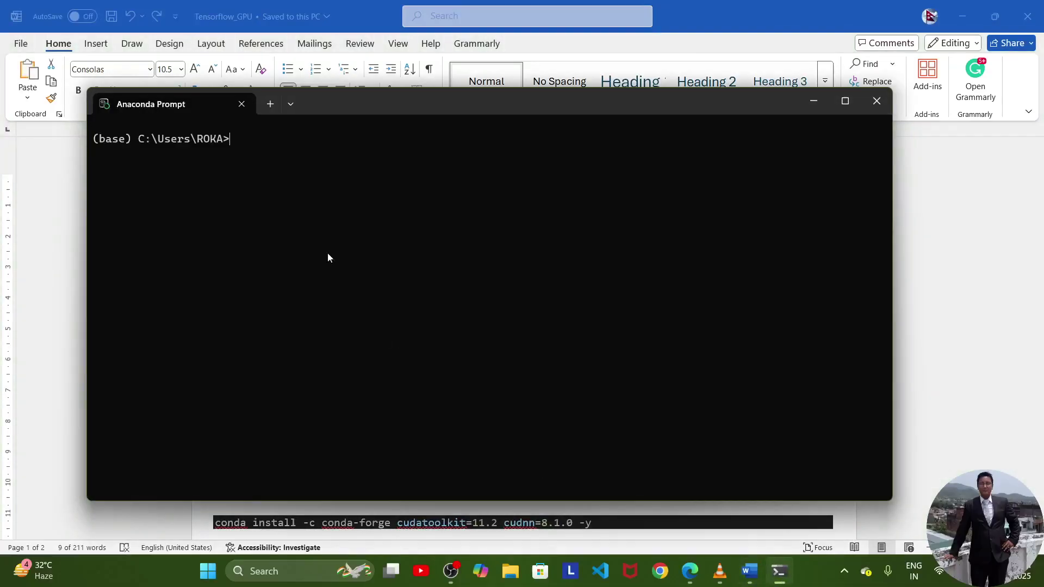
key("ctrl+v")
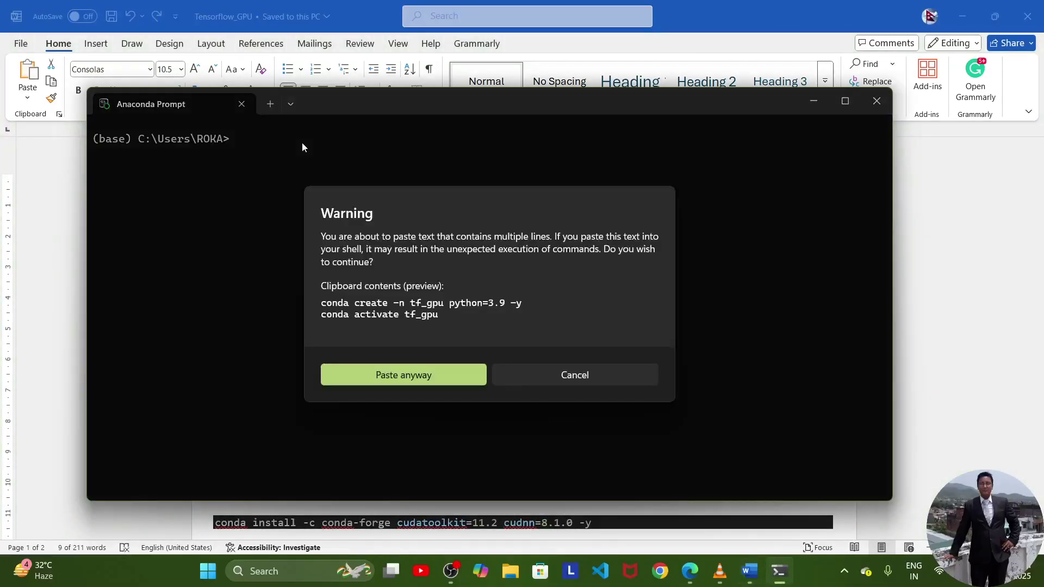
left_click(403, 376)
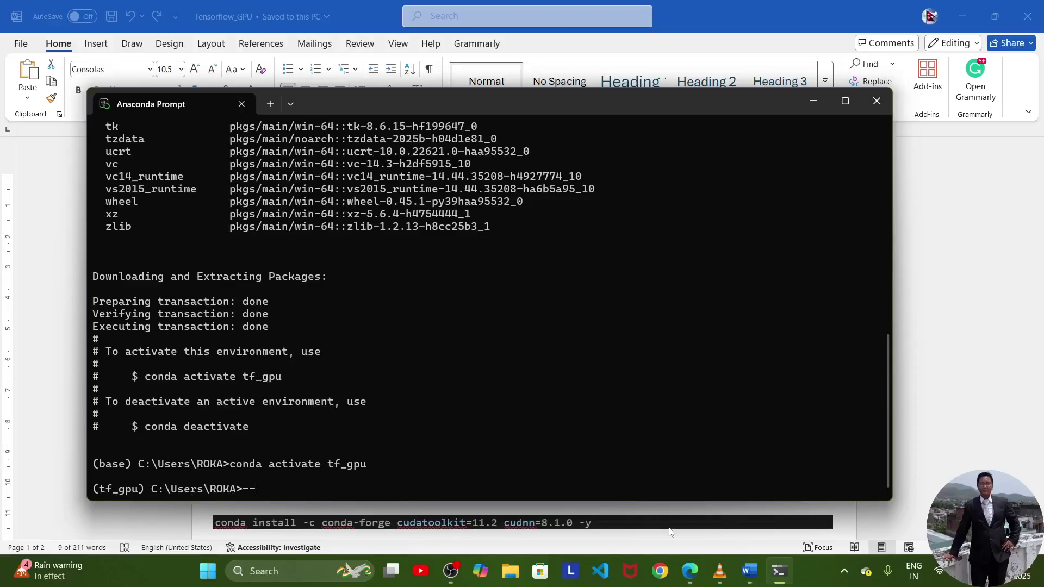
Copy the section 2 command from Word and run conda install jupyter ipykernel -y in the tf_gpu environment
left_click(748, 571)
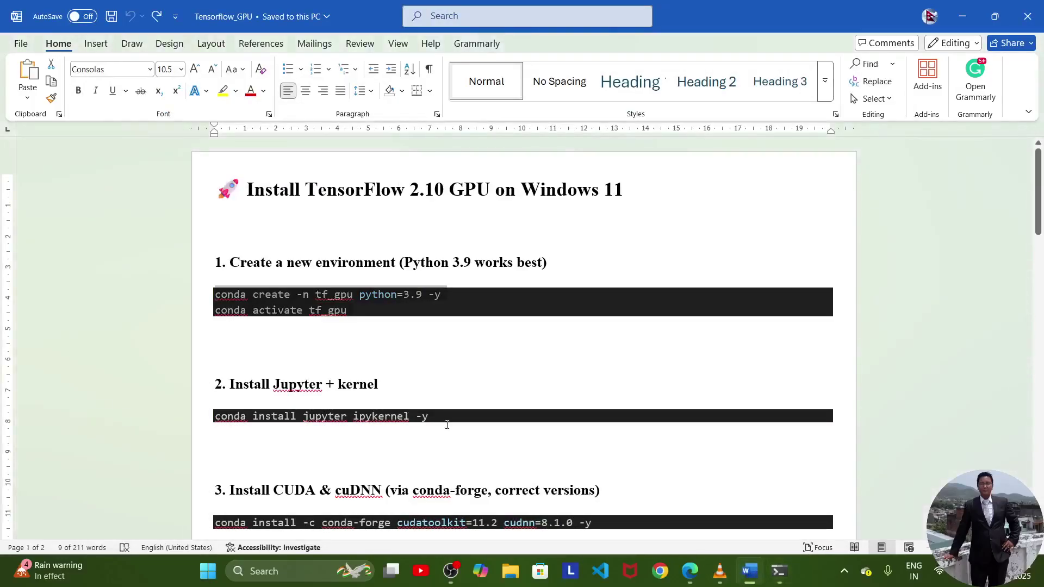
left_click_drag(447, 419, 207, 421)
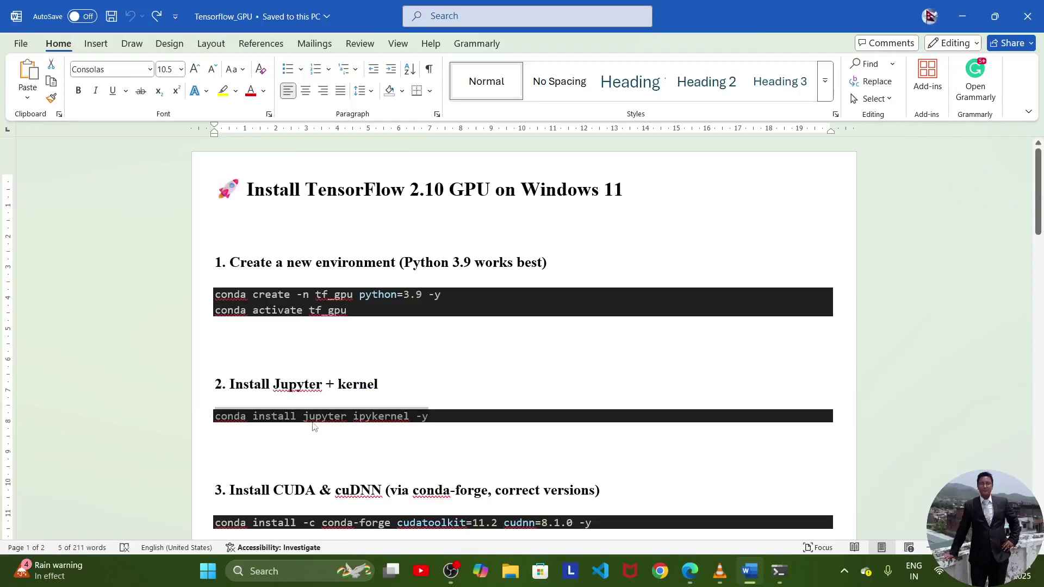
left_click(774, 569)
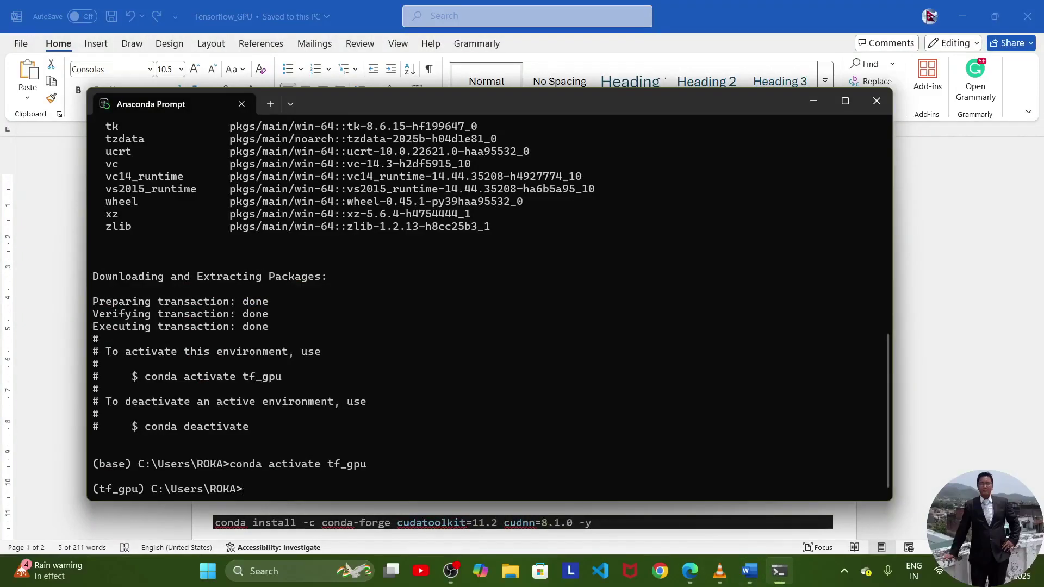
key("ctrl+v")
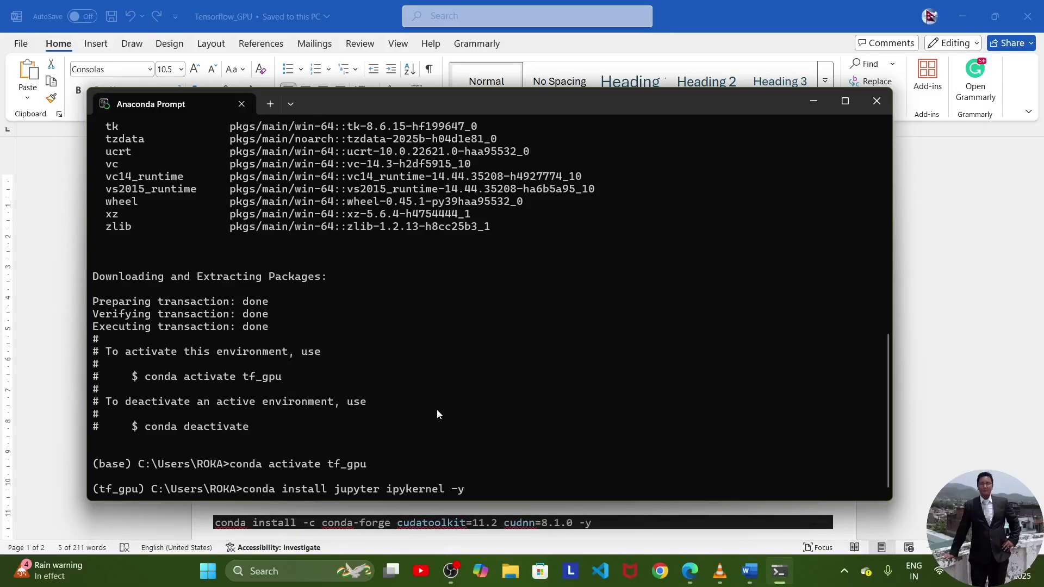
key("Return")
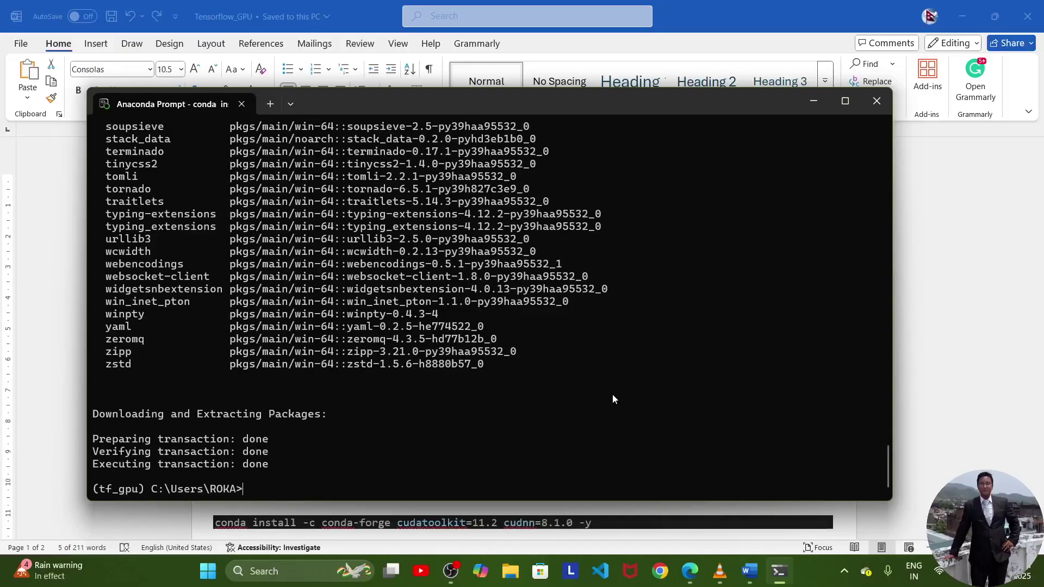
Copy the section 3 command from Word and run conda install -c conda-forge cudatoolkit=11.2 cudnn=8.1.0 -y in the tf_gpu environment
mouse_move(722, 572)
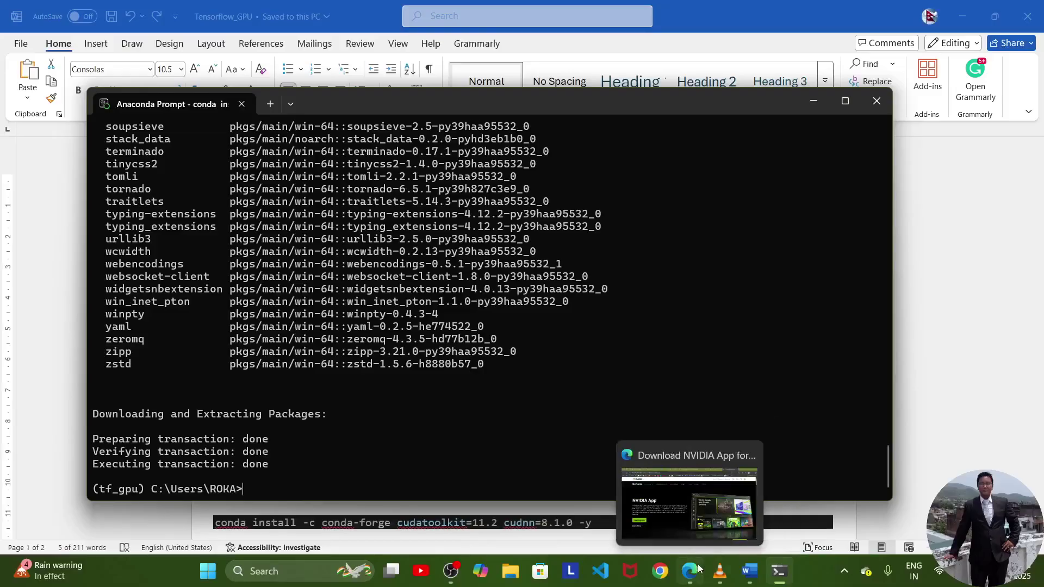
left_click(756, 578)
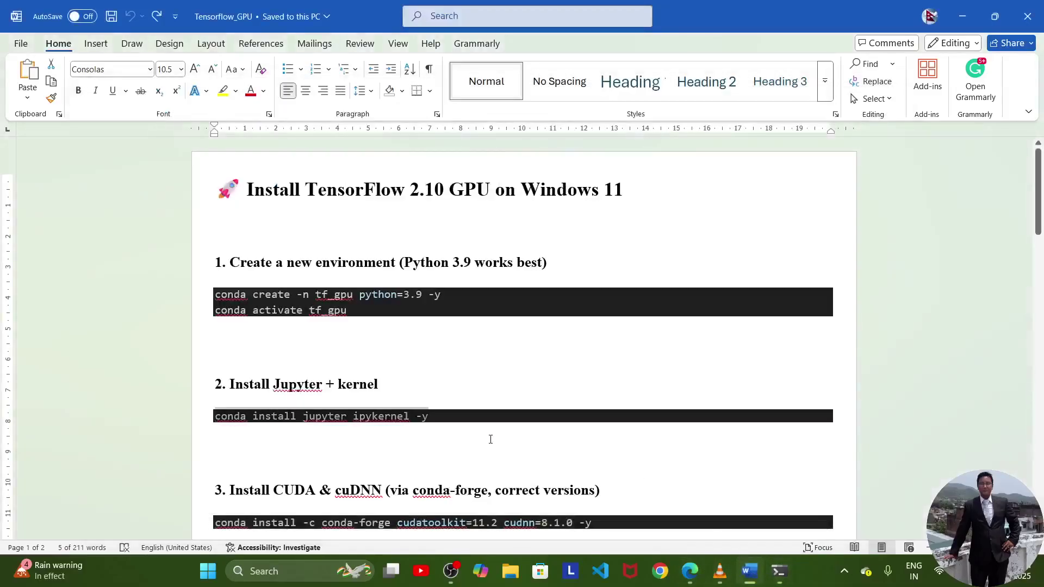
scroll(489, 436, "down", 1)
scroll(457, 390, "down", 3)
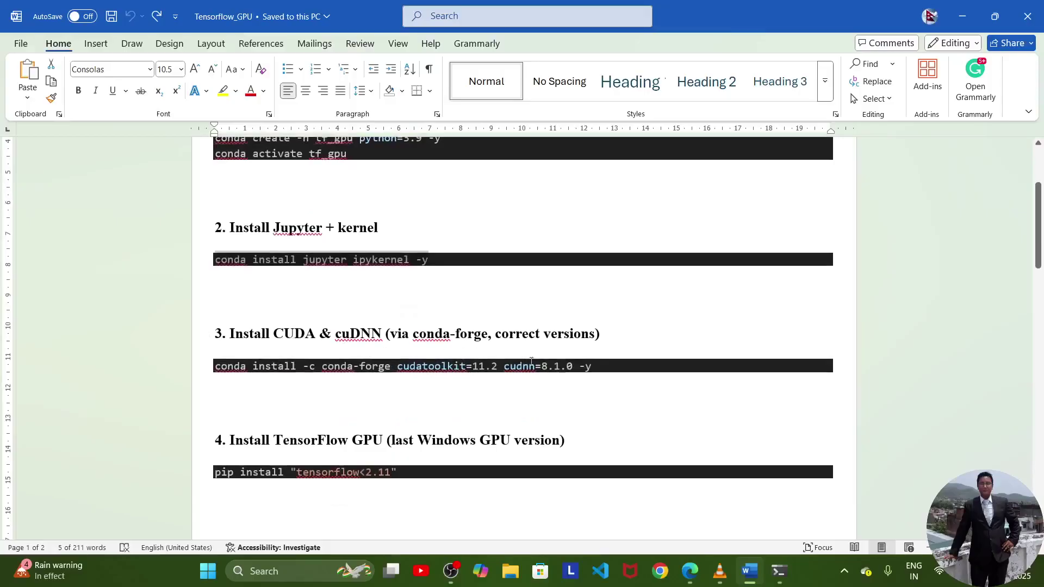
left_click(605, 369)
left_click(213, 365, "shift")
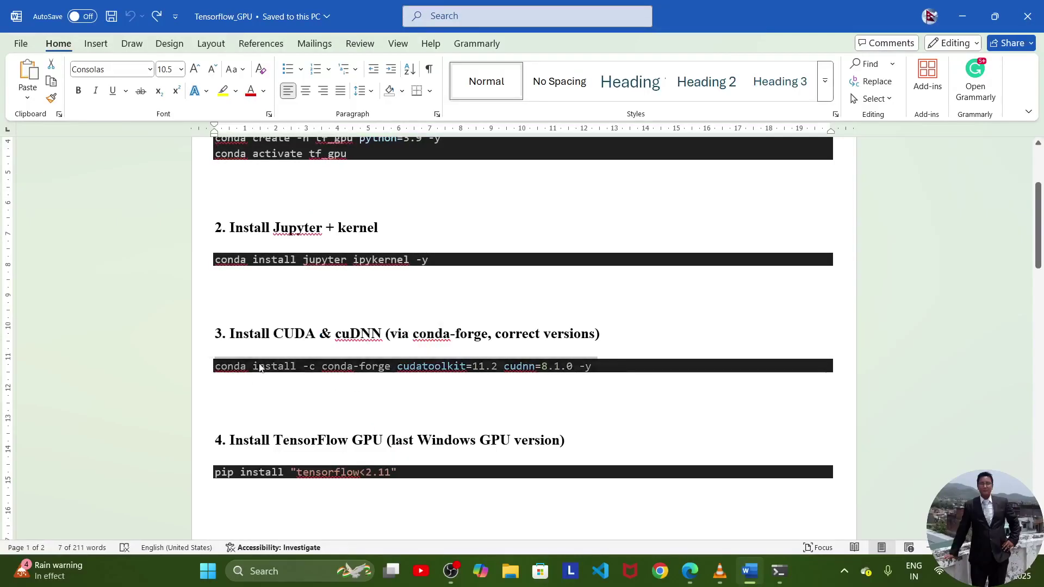
left_click(778, 571)
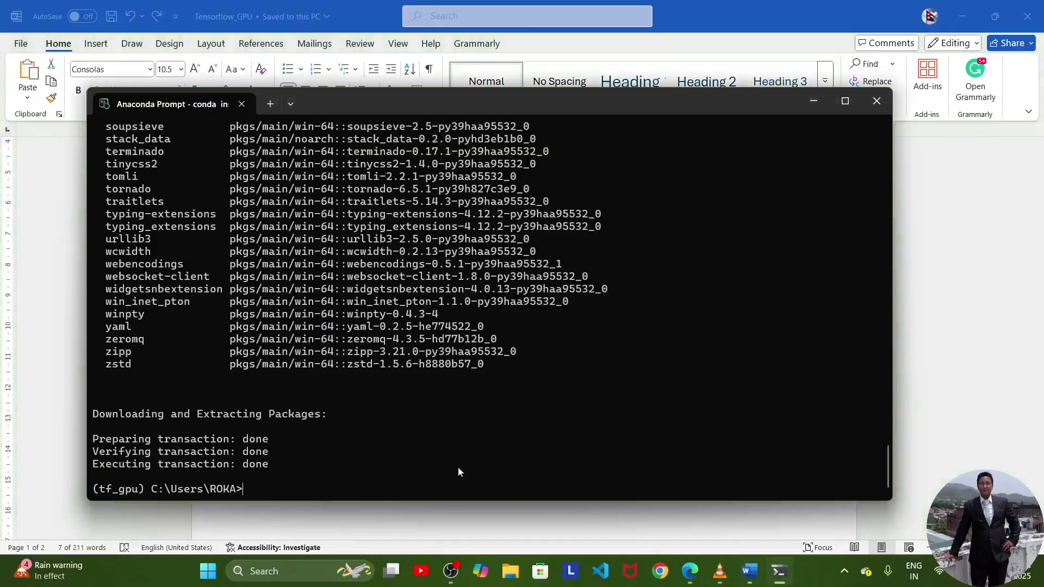
key("ctrl+v")
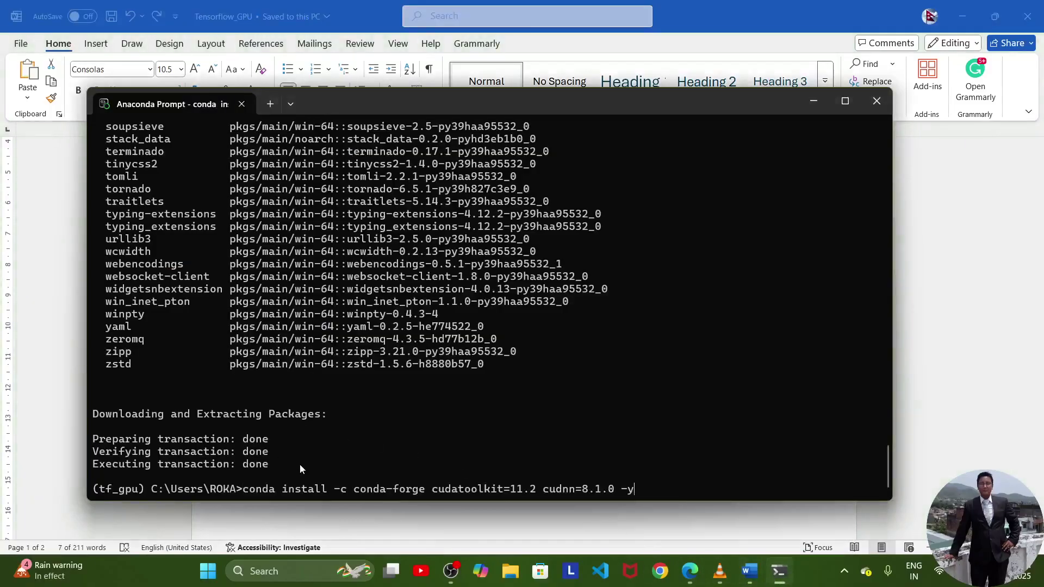
key("Return")
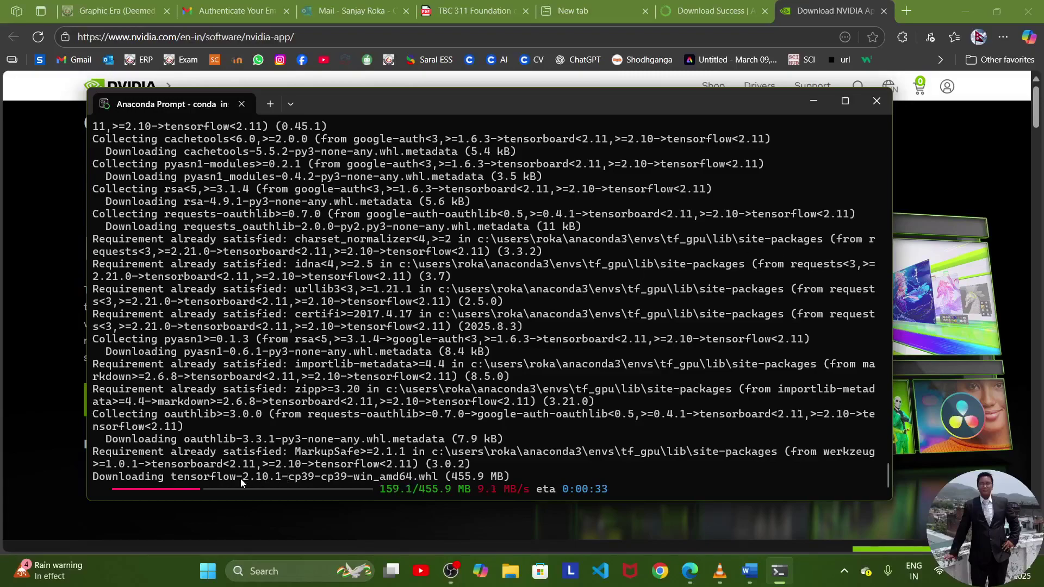
Examine the TensorFlow and NumPy versions being downloaded in the pip output, marking the numpy download line
left_click_drag(241, 478, 269, 481)
left_click(476, 380)
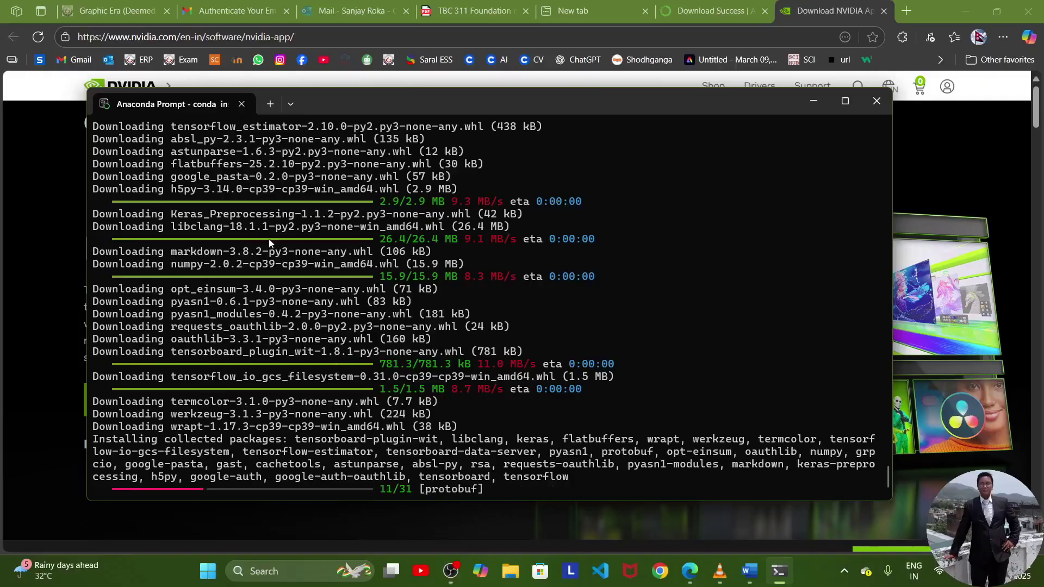
left_click_drag(198, 264, 239, 280)
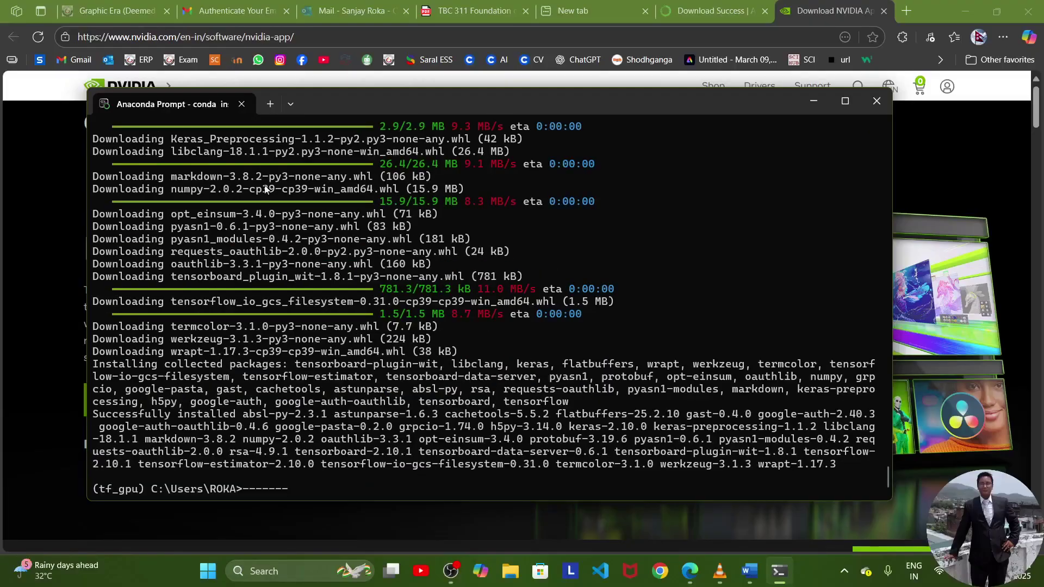
scroll(284, 325, "up", 2)
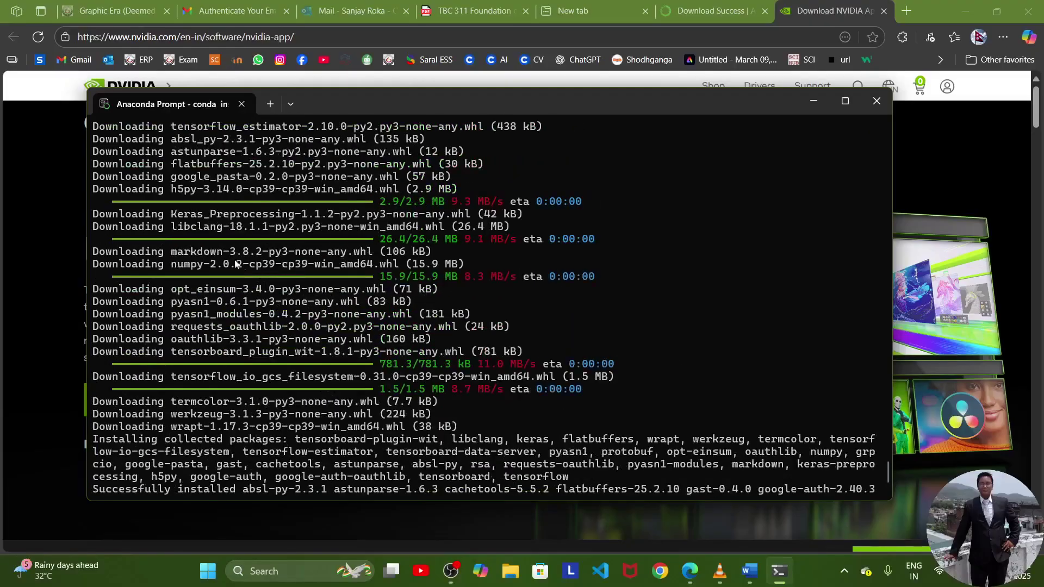
left_click_drag(89, 264, 463, 266)
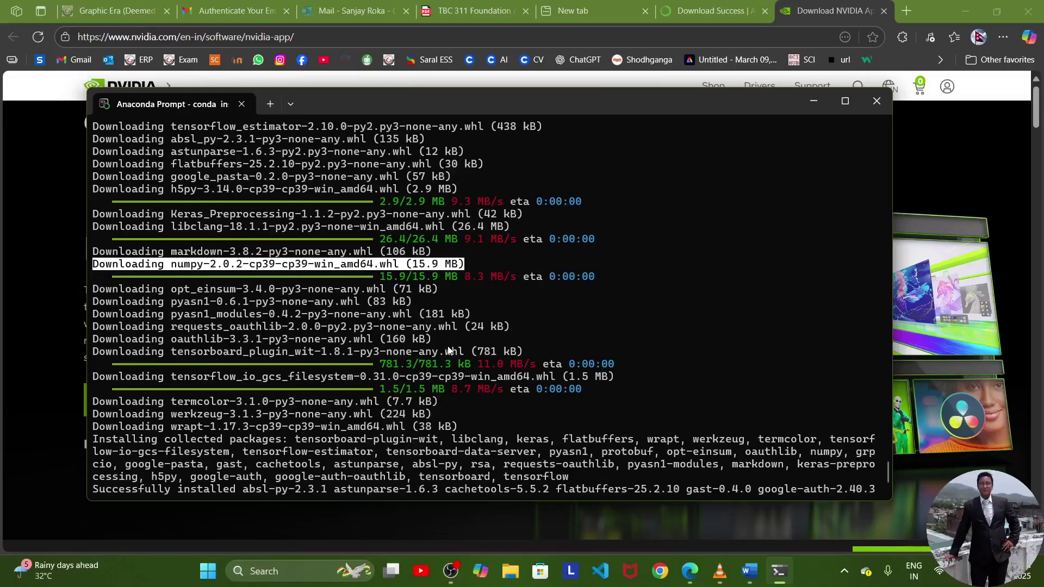
Copy the two optional numpy commands from section 6 of the Word document and return to Anaconda Prompt
left_click(749, 571)
scroll(620, 408, "down", 2)
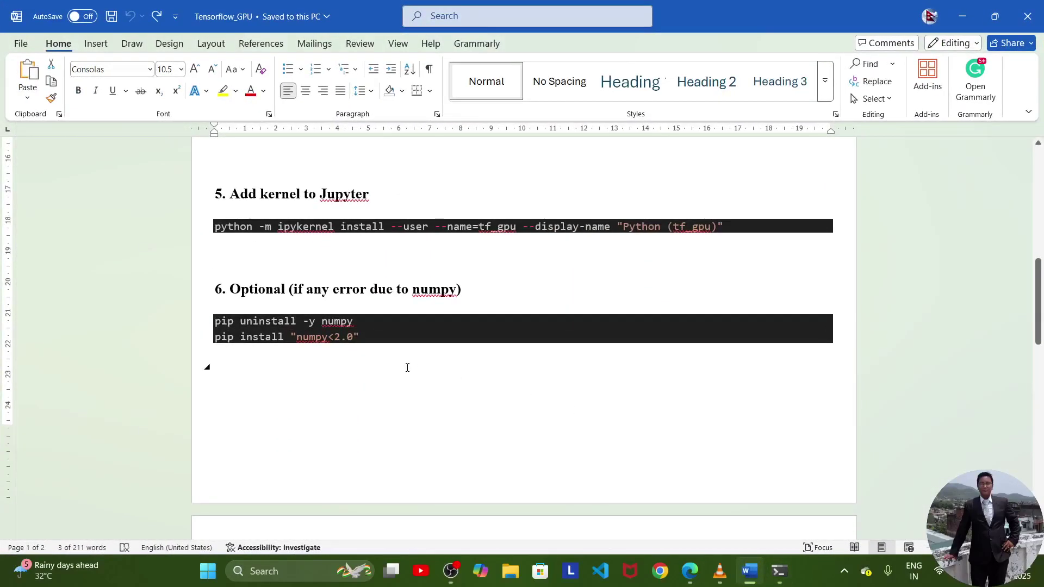
left_click_drag(376, 343, 212, 321)
key("ctrl+c")
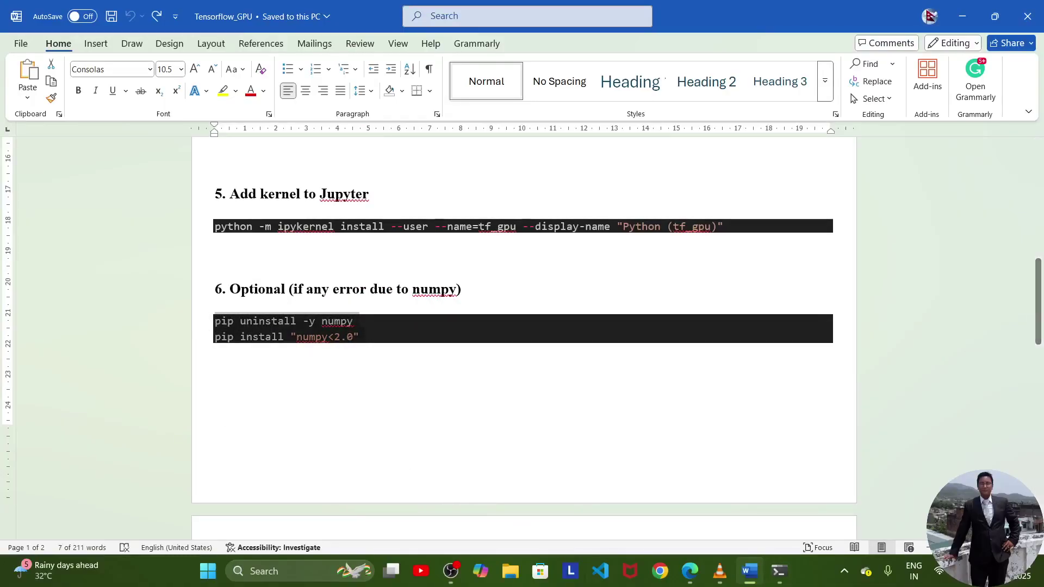
left_click(779, 577)
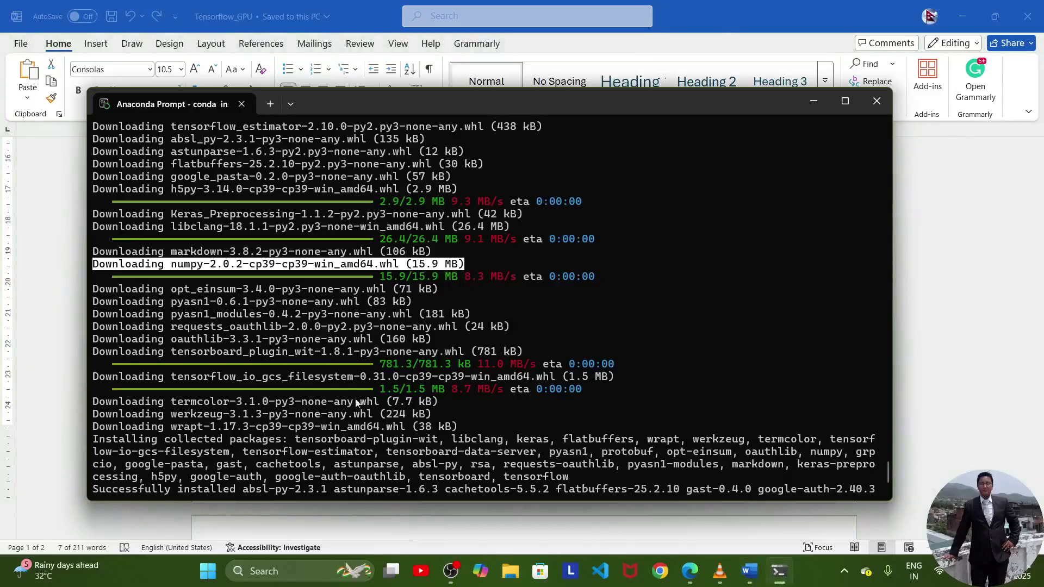
Clear the stray dashes at the tf_gpu prompt, run pip uninstall -y numpy and pip install "numpy<2.0", and mark the downloaded NumPy version
scroll(352, 407, "down", 2)
key("BackSpace")
key("BackSpace")
key("BackSpace")
key("BackSpace")
key("BackSpace")
key("BackSpace")
key("BackSpace")
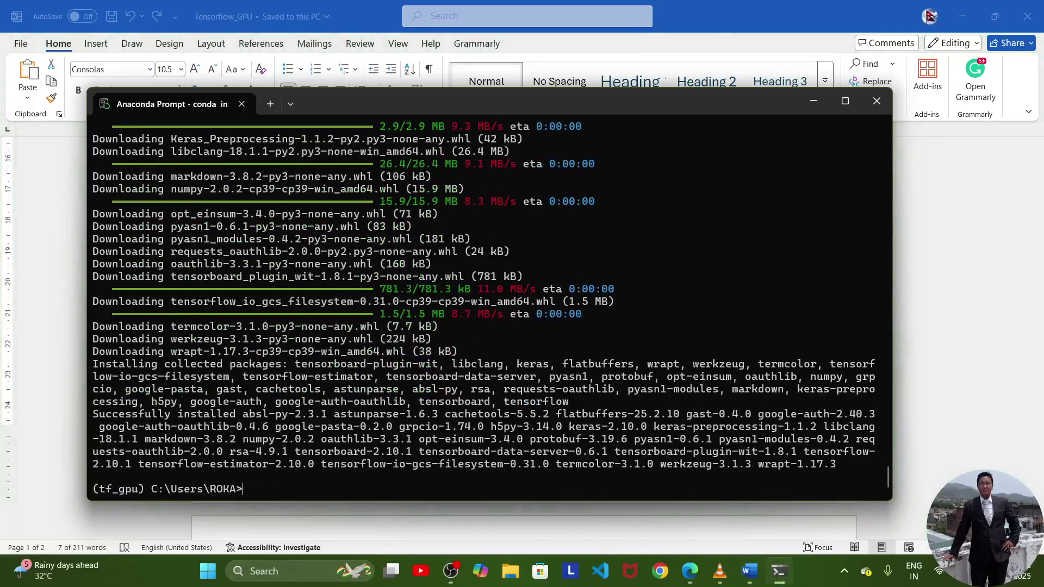
key("ctrl+v")
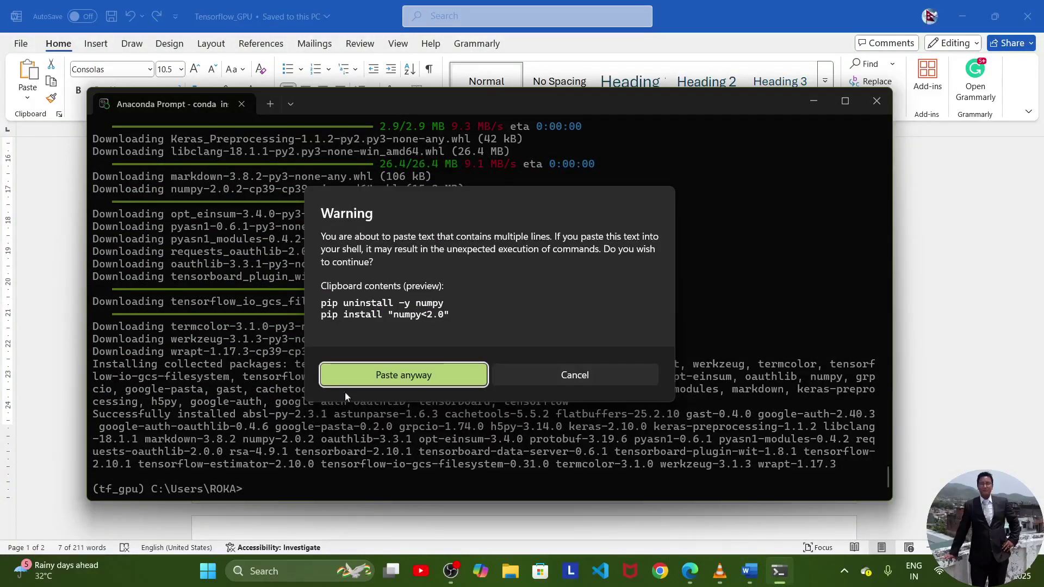
left_click(364, 376)
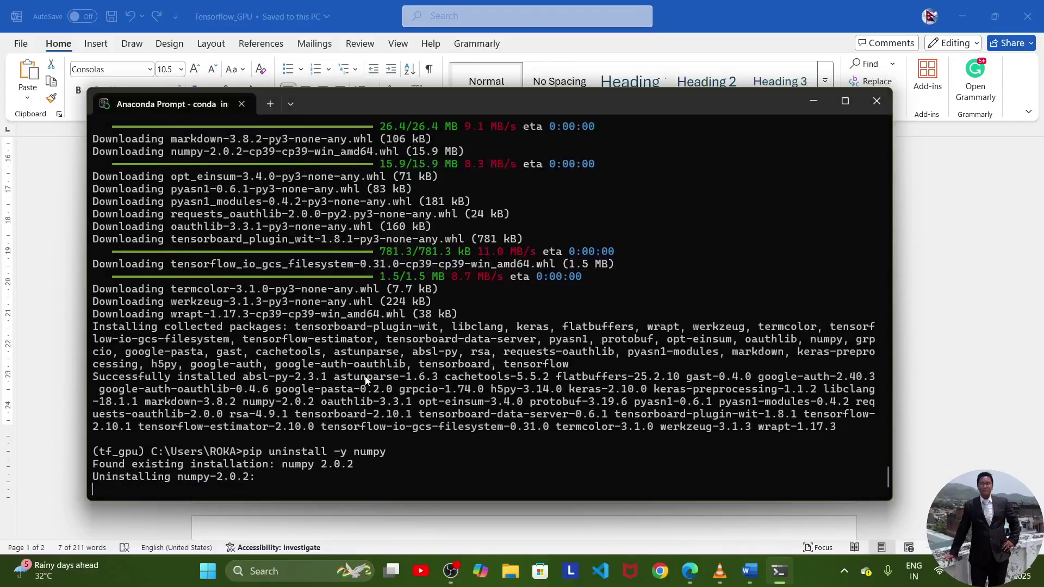
type("pip install \"numpy<2.0\"")
key("Return")
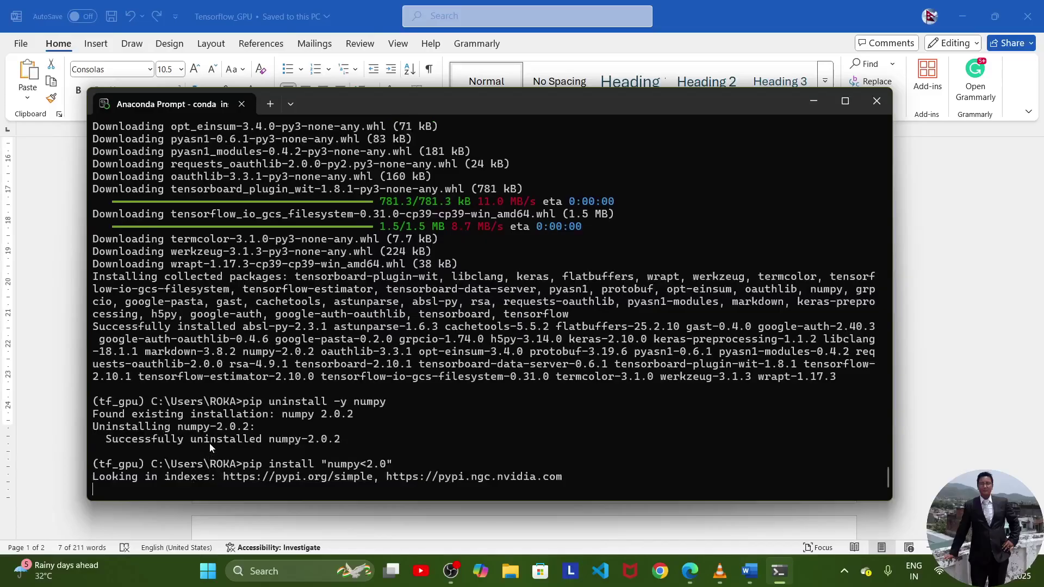
left_click_drag(323, 465, 381, 471)
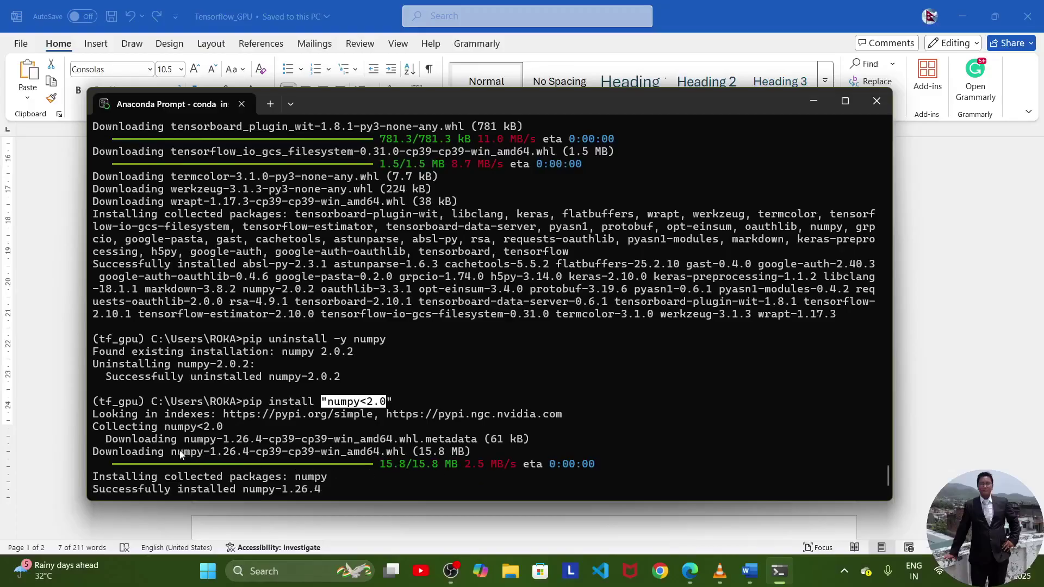
left_click_drag(172, 453, 247, 456)
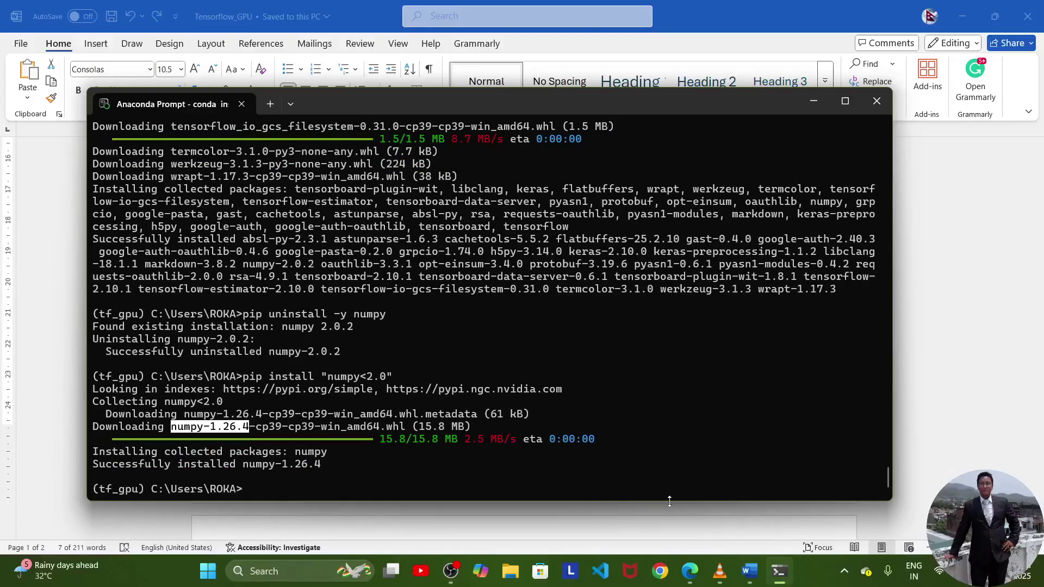
Copy the ipykernel install command with display name "Python (tf_gpu)" from section 5 of the Word document
left_click(746, 570)
scroll(434, 384, "down", 2)
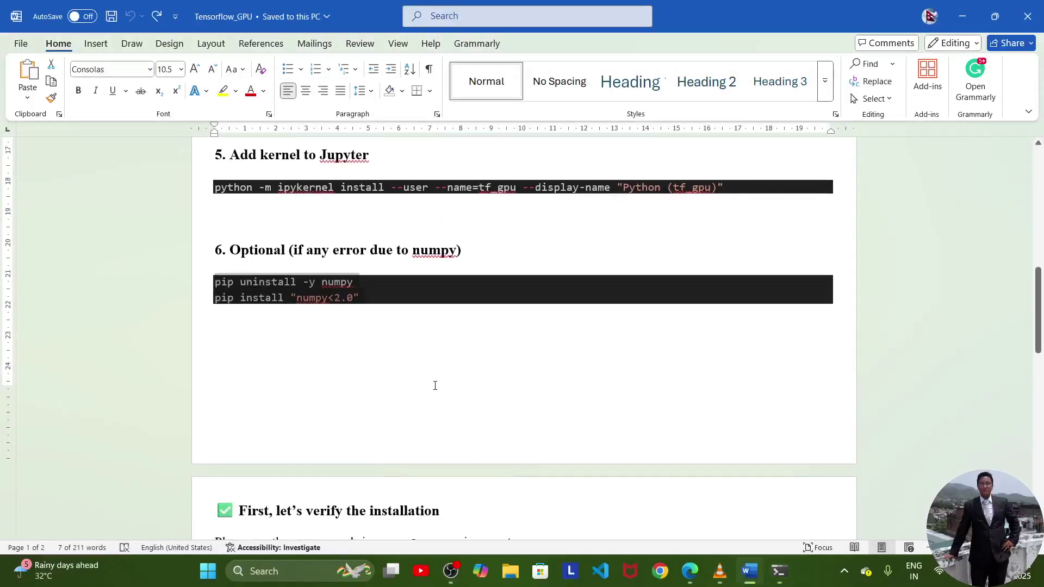
scroll(435, 385, "up", 1)
left_click_drag(736, 232, 214, 227)
key("ctrl+c")
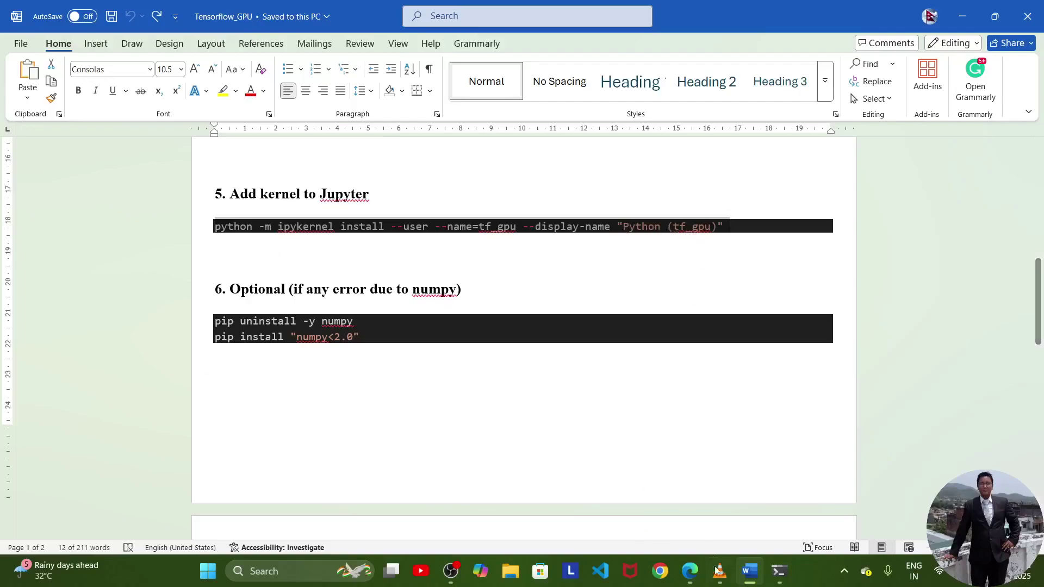
Try to paste the copied kernel command at the tf_gpu prompt, erase the entry and return to the Word document
left_click(775, 570)
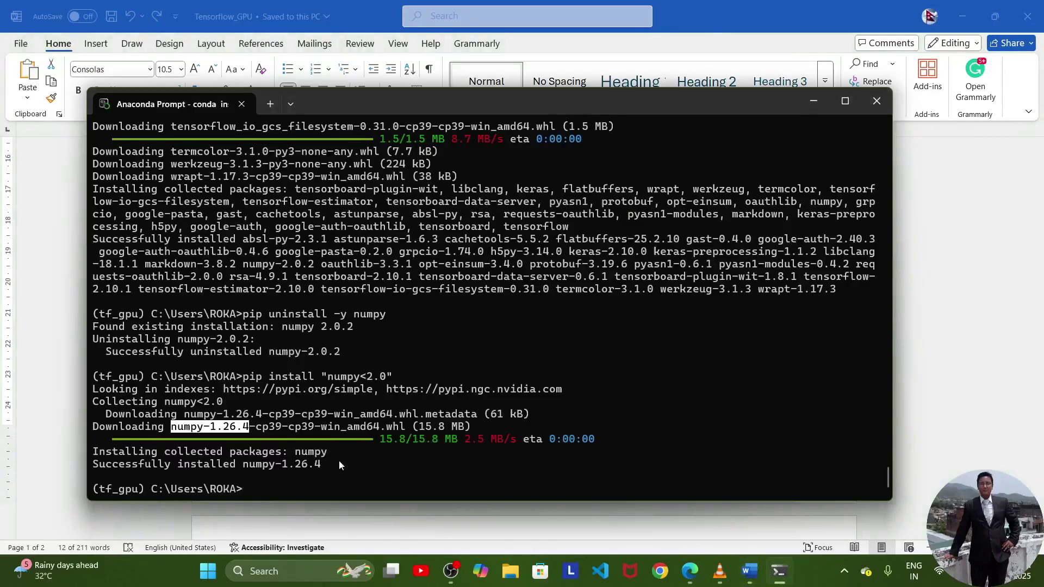
left_click(286, 493)
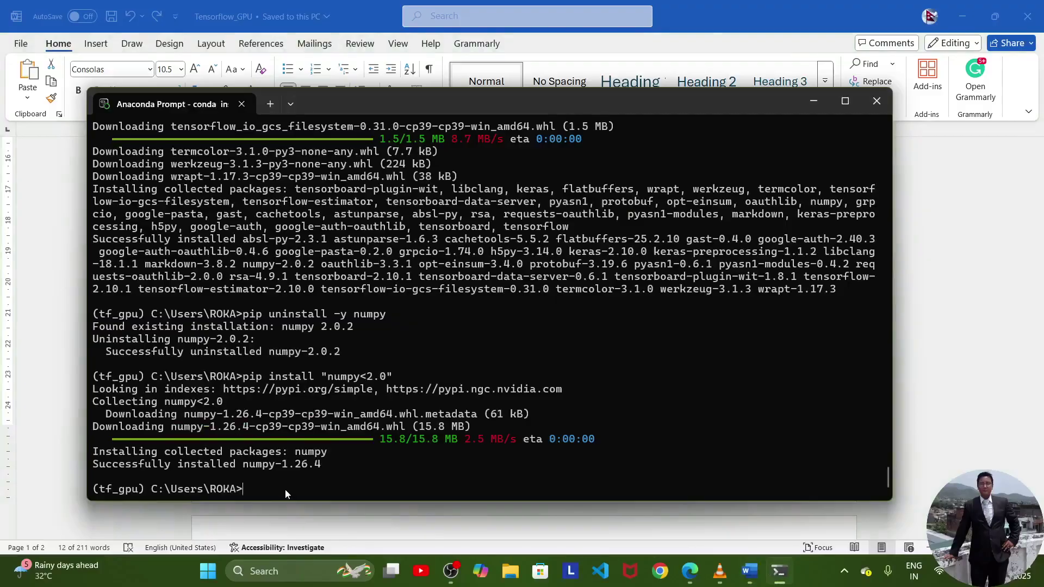
right_click(286, 493)
key("BackSpace")
key("BackSpace")
key("BackSpace")
key("BackSpace")
key("BackSpace")
key("BackSpace")
key("BackSpace")
key("BackSpace")
key("BackSpace")
key("BackSpace")
key("BackSpace")
key("BackSpace")
left_click(750, 579)
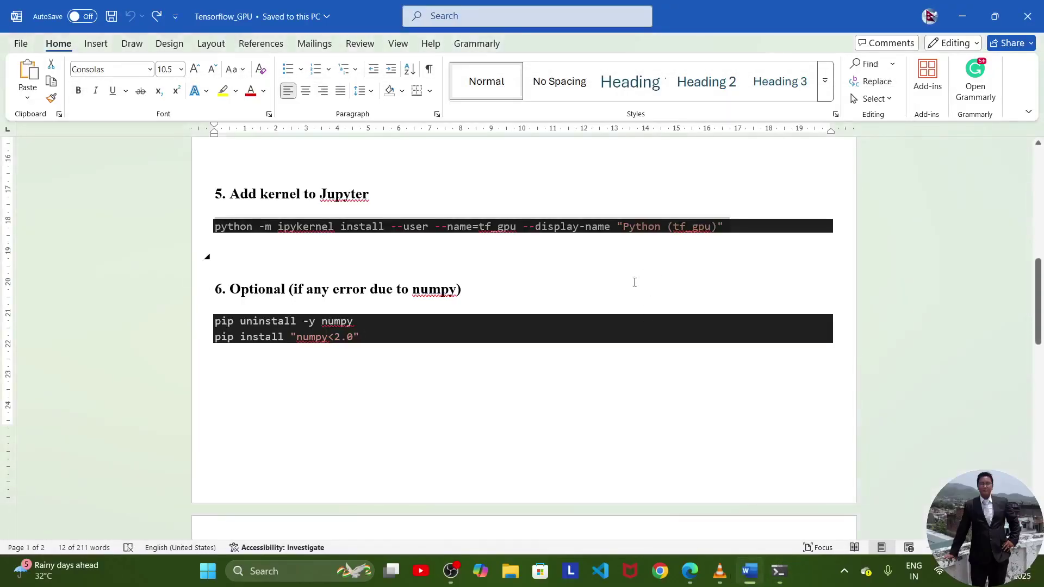
Switch to Anaconda Prompt and run python -m ipykernel install --user --name=tf_gpu --display-name "Python (tf_gpu)"
left_click(779, 571)
key("ctrl+v")
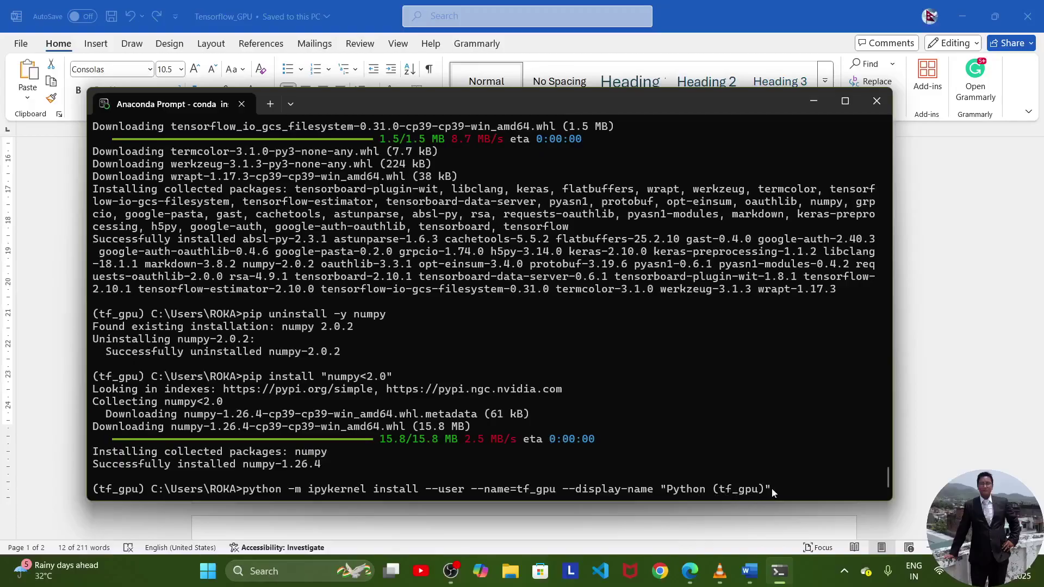
key("Return")
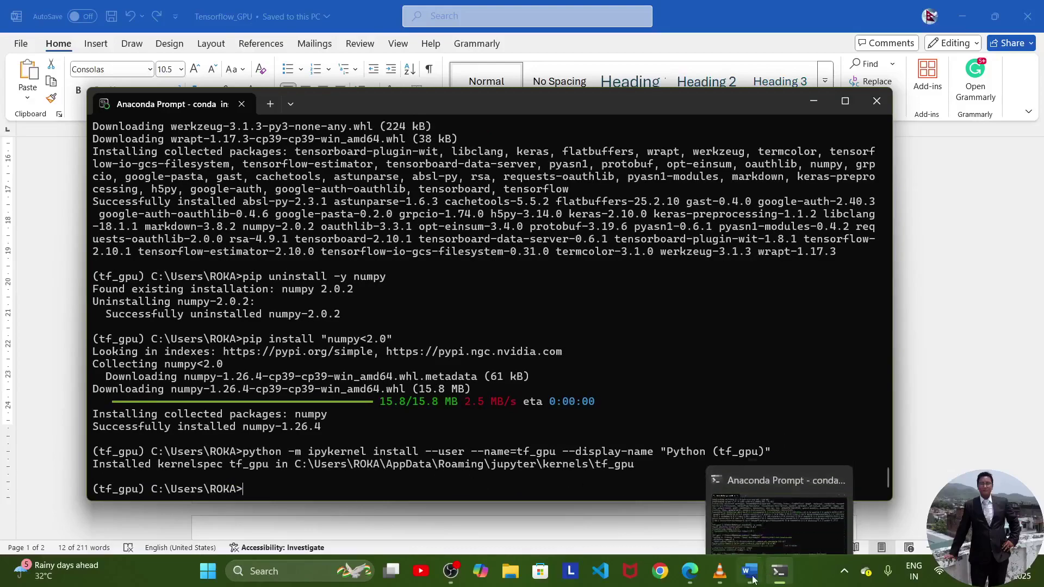
Copy the conda activate tf_gpu and python -c TensorFlow/GPU check commands from the verification section of the Word document
mouse_move(749, 576)
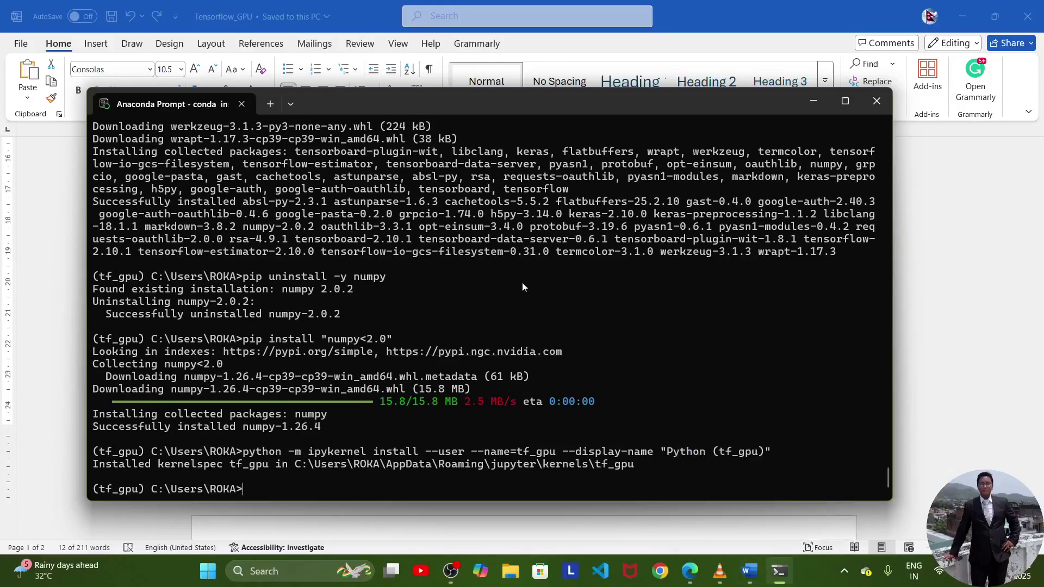
left_click(749, 571)
scroll(531, 354, "down", 5)
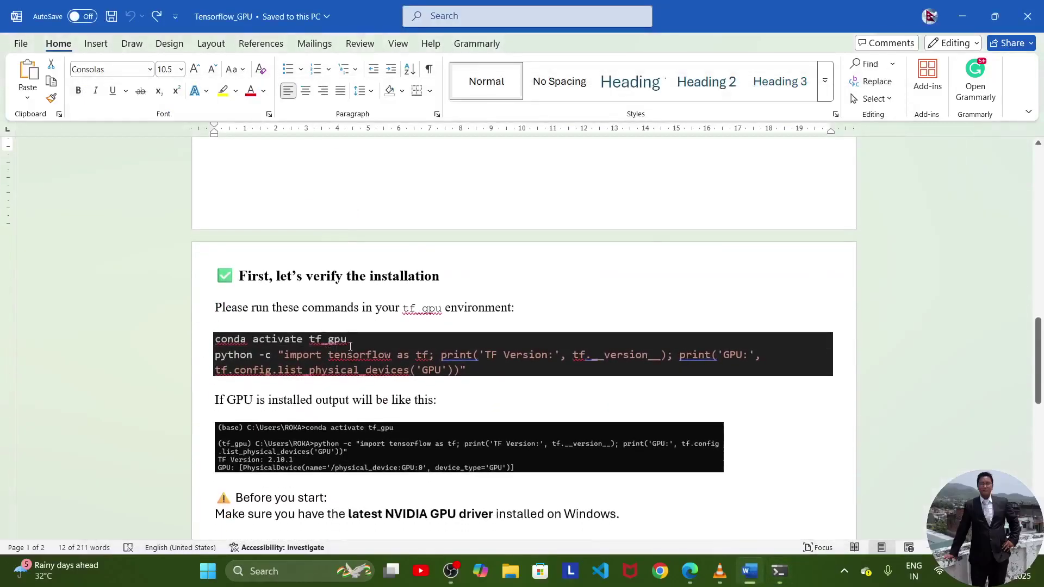
left_click_drag(215, 338, 345, 338)
key("ctrl+c")
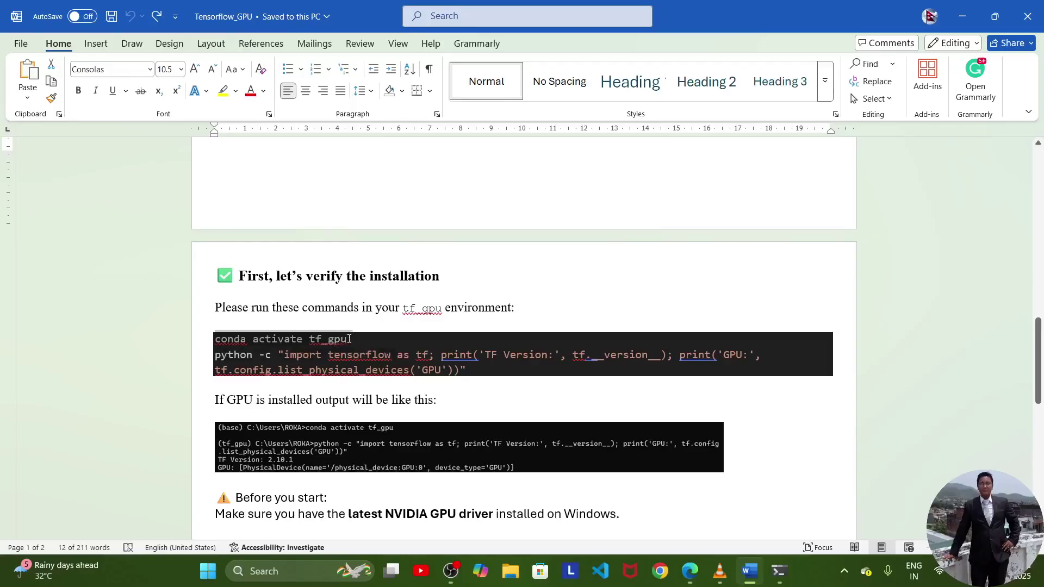
left_click_drag(352, 338, 466, 374)
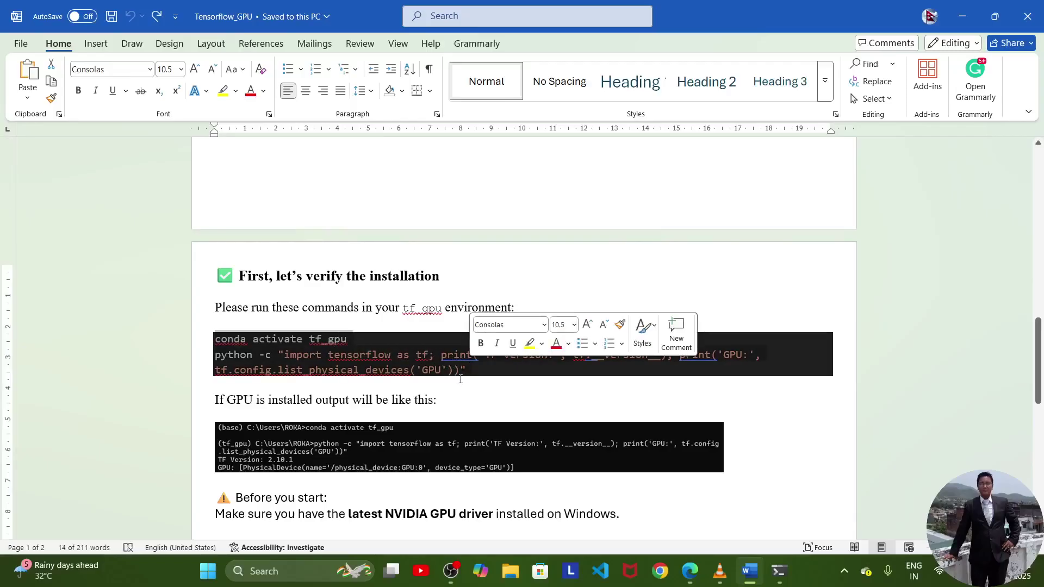
Run the copied activation and TensorFlow/GPU check commands in Anaconda Prompt, and mark the version and GPU output lines
left_click(788, 575)
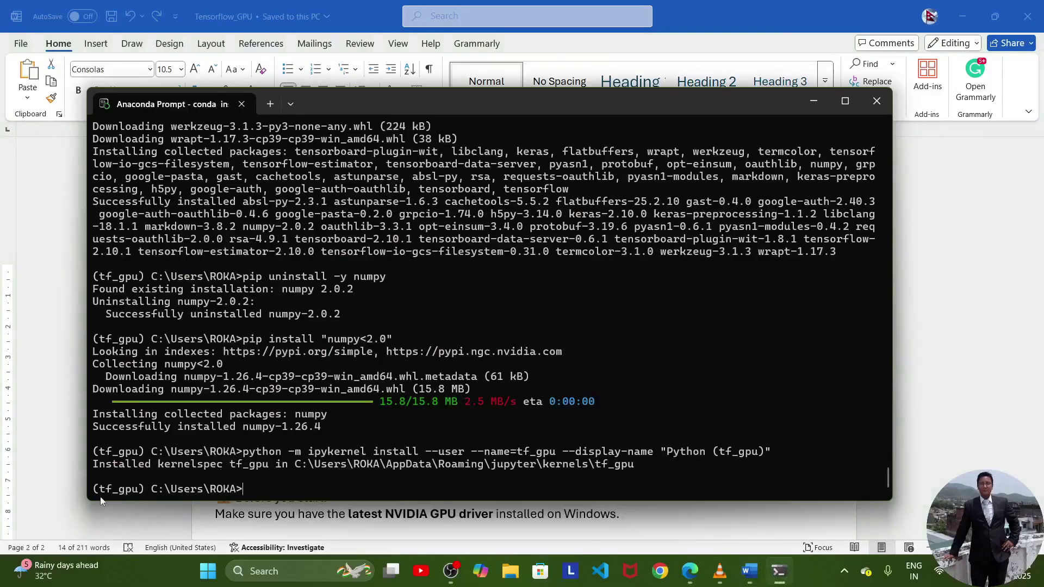
right_click(261, 498)
left_click(367, 389)
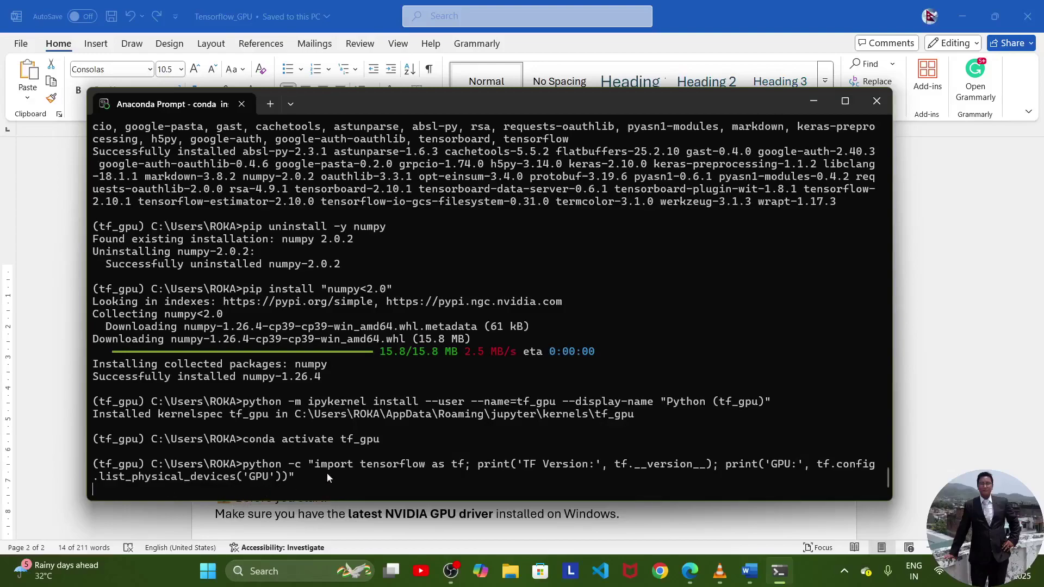
key("Return")
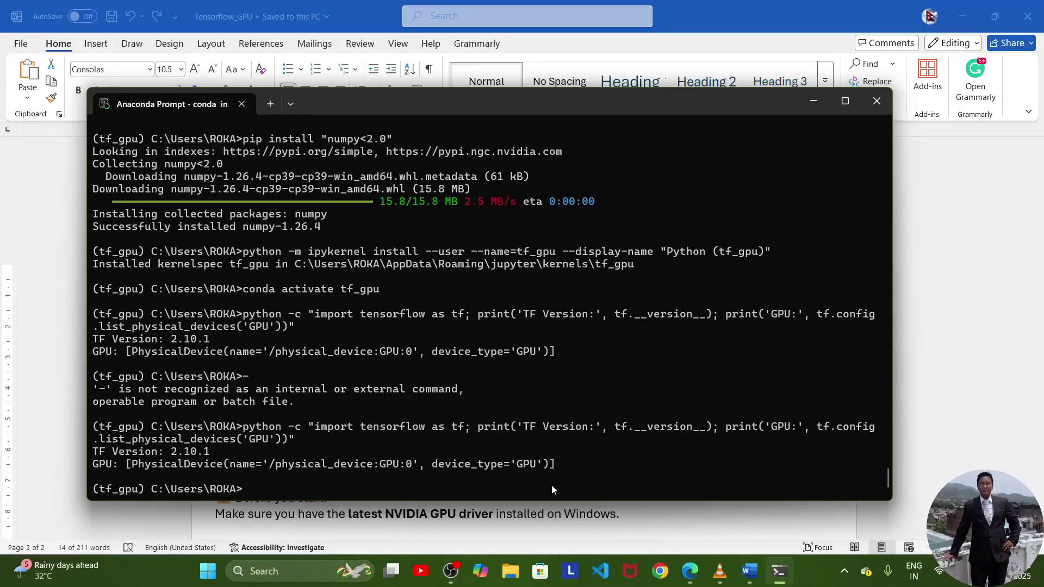
left_click_drag(566, 465, 94, 459)
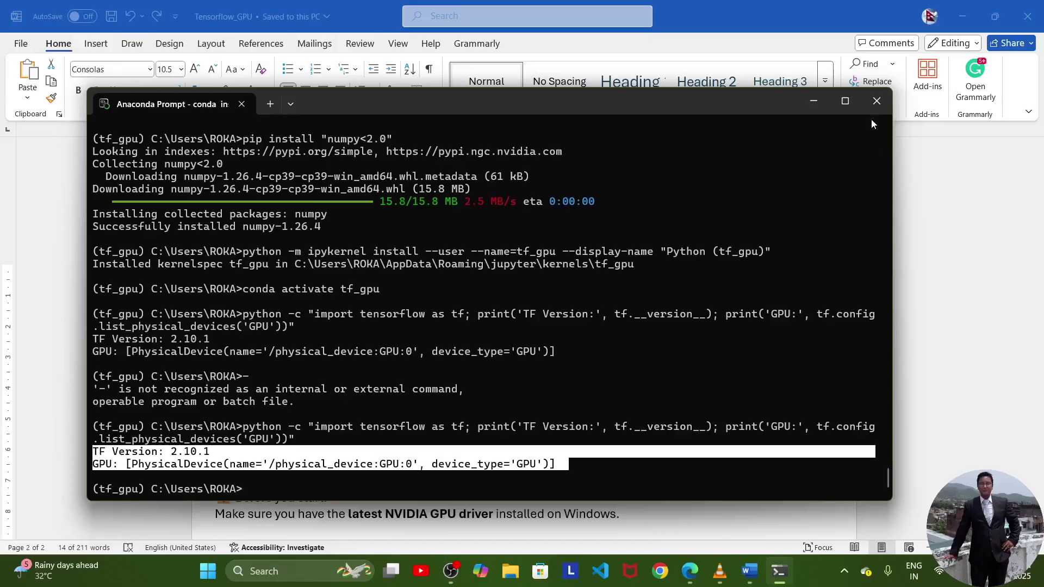
Close Anaconda Prompt and minimize the Word document and the browser to reach the desktop
left_click(873, 102)
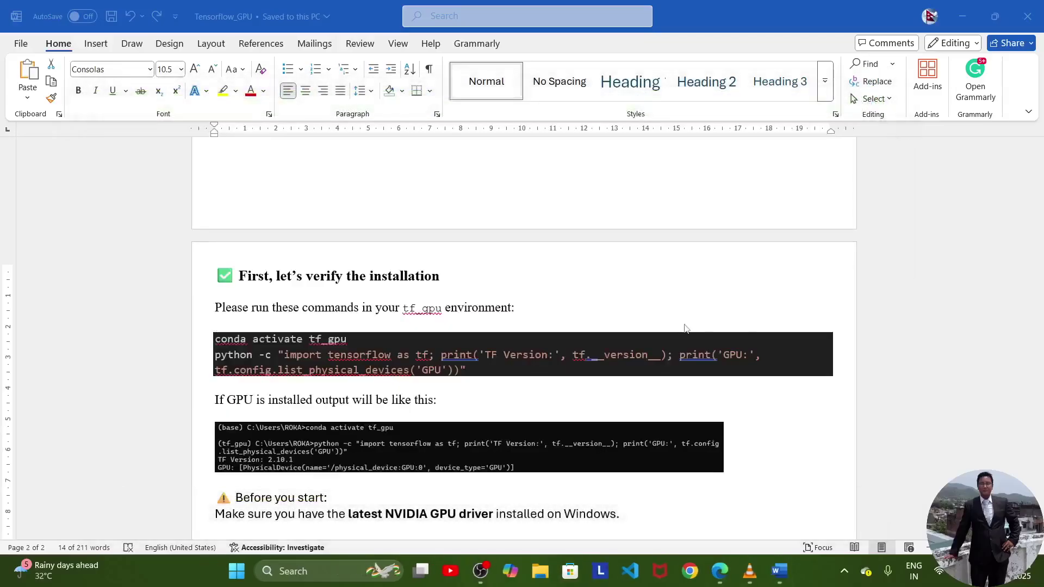
scroll(771, 373, "down", 1)
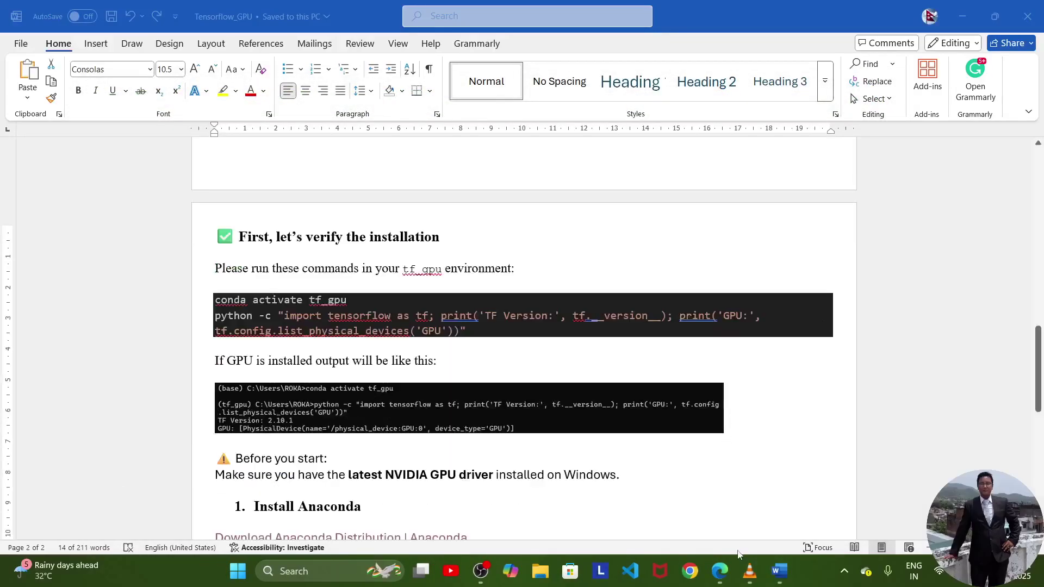
left_click(964, 7)
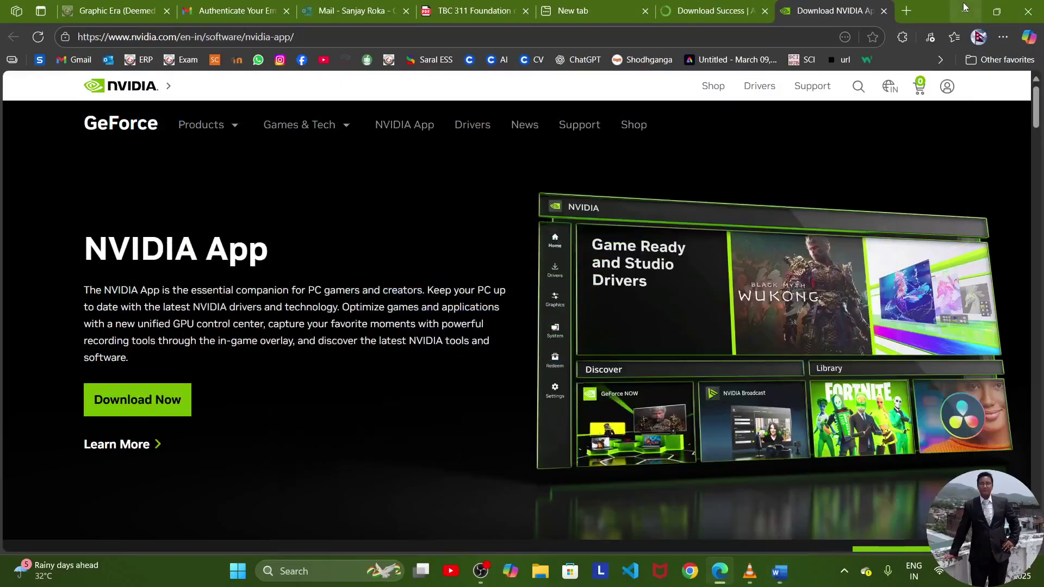
left_click(964, 8)
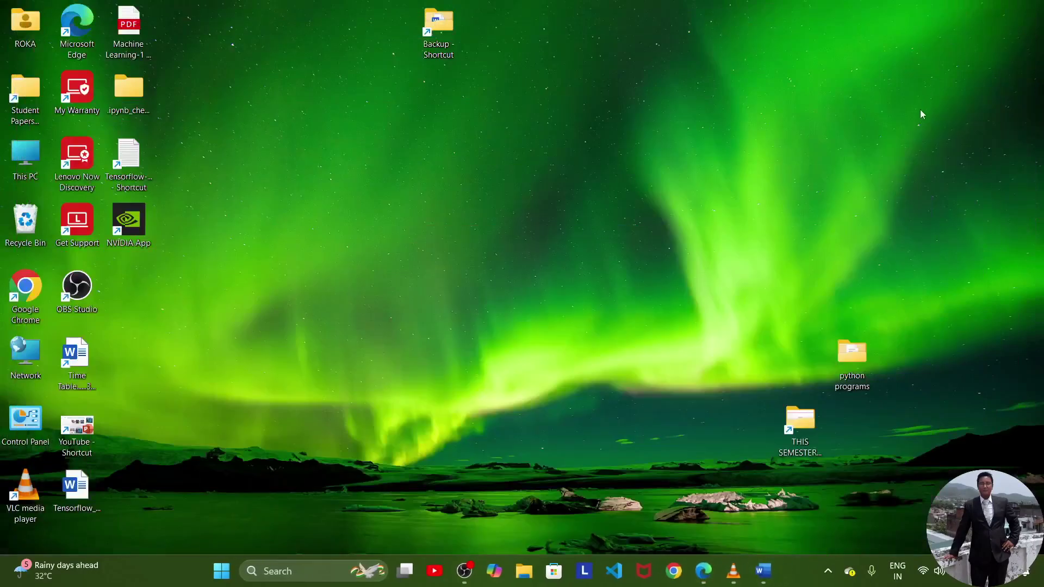
Open the python programs folder on the desktop and launch jupyter notebook from its path
double_click(860, 369)
left_click(567, 124)
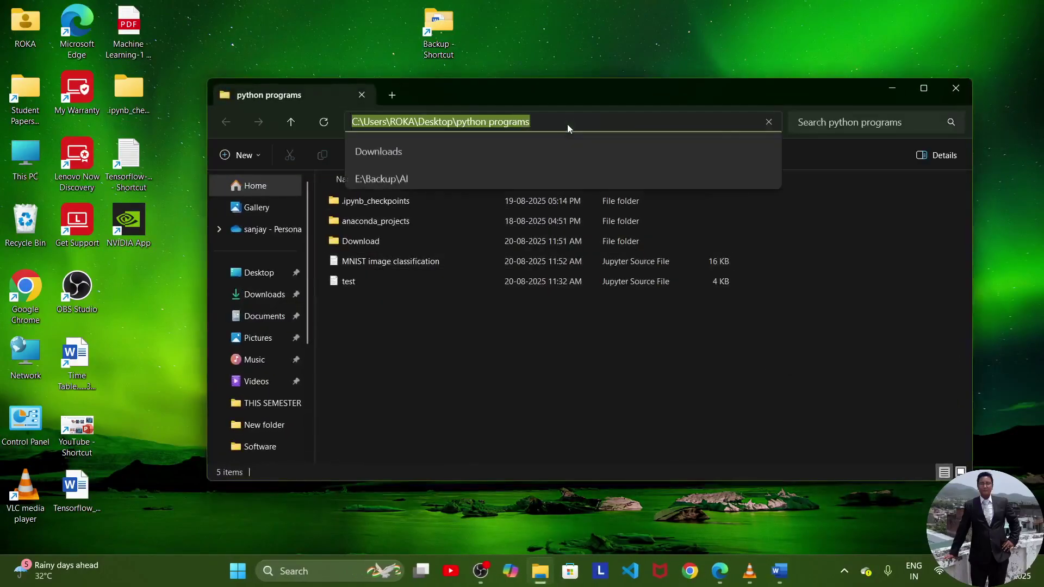
type("j")
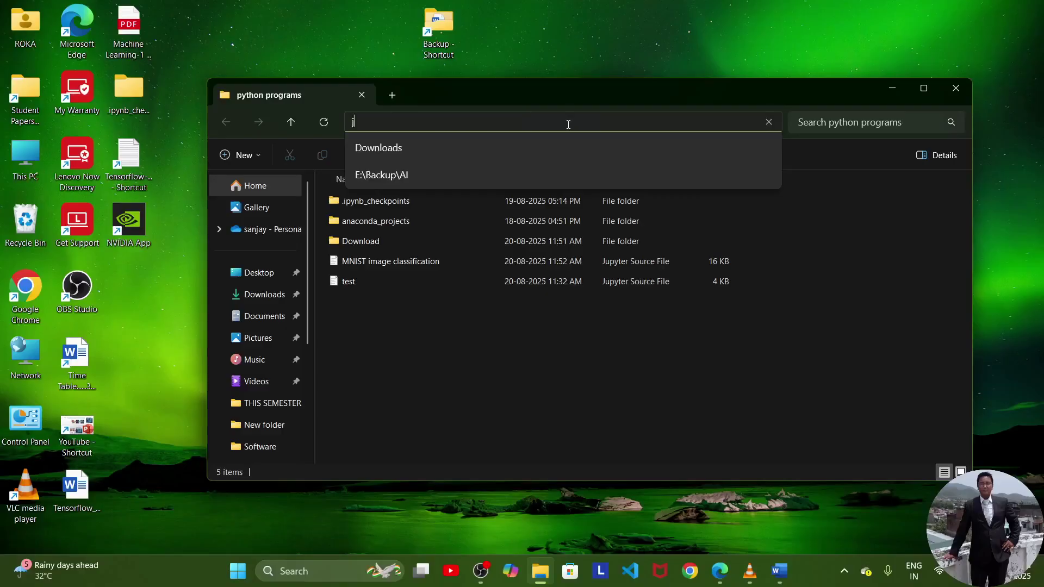
type("upyter notebook")
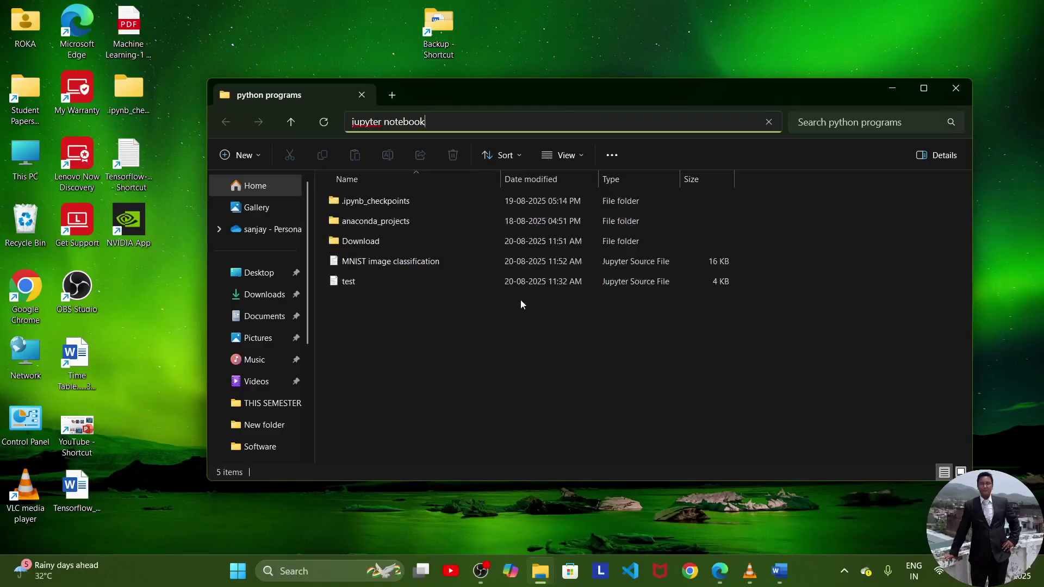
key("Return")
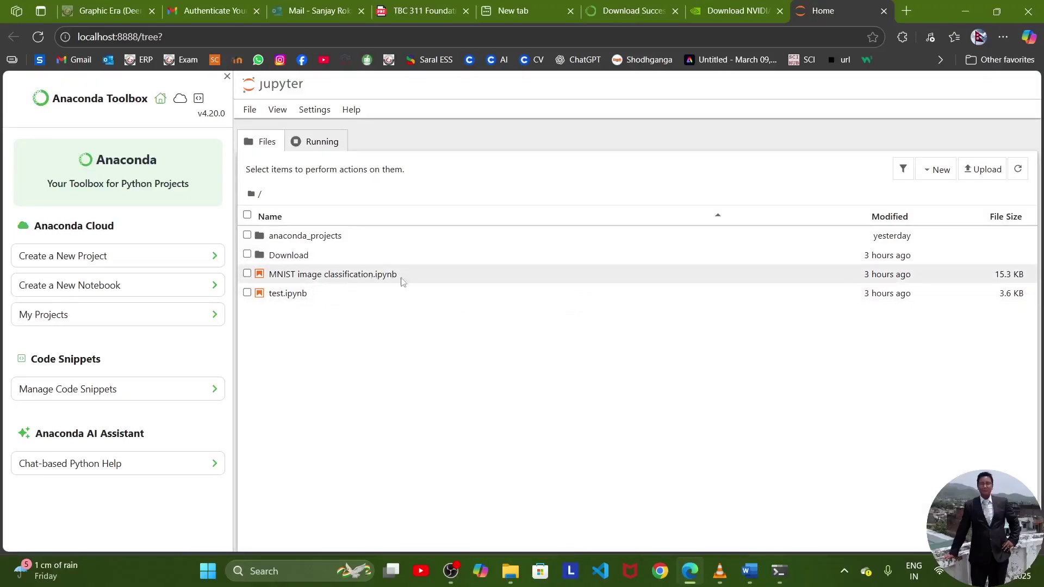
Open test.ipynb and change its kernel to Python [conda env:tf_gpu]
double_click(315, 294)
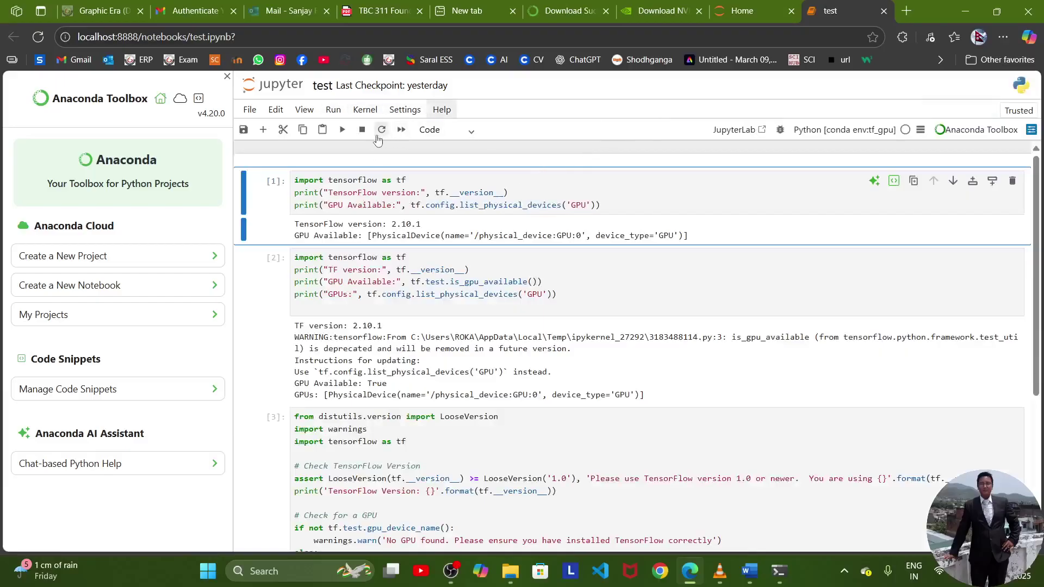
left_click(370, 112)
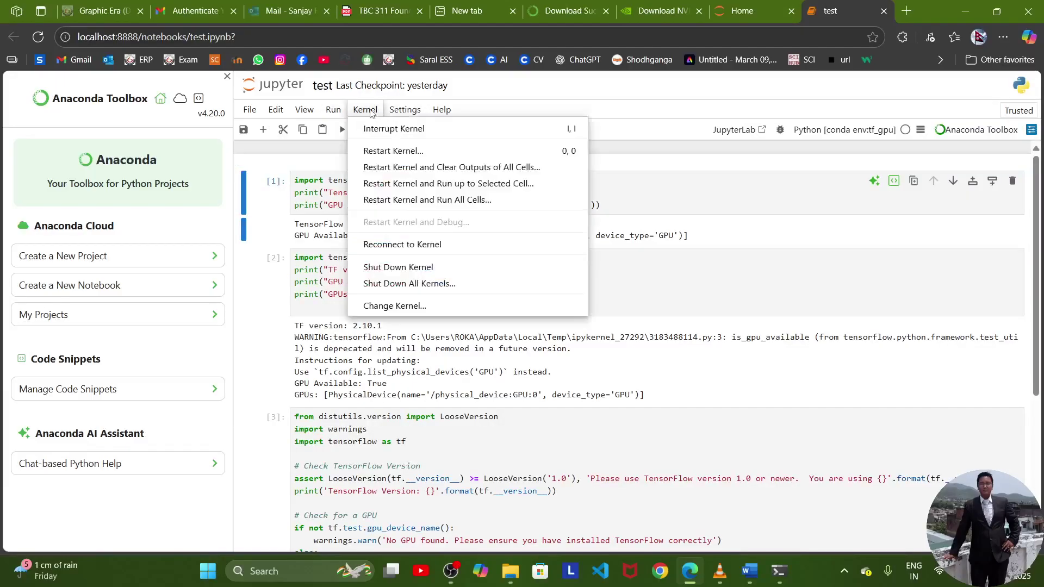
left_click(407, 306)
left_click(528, 318)
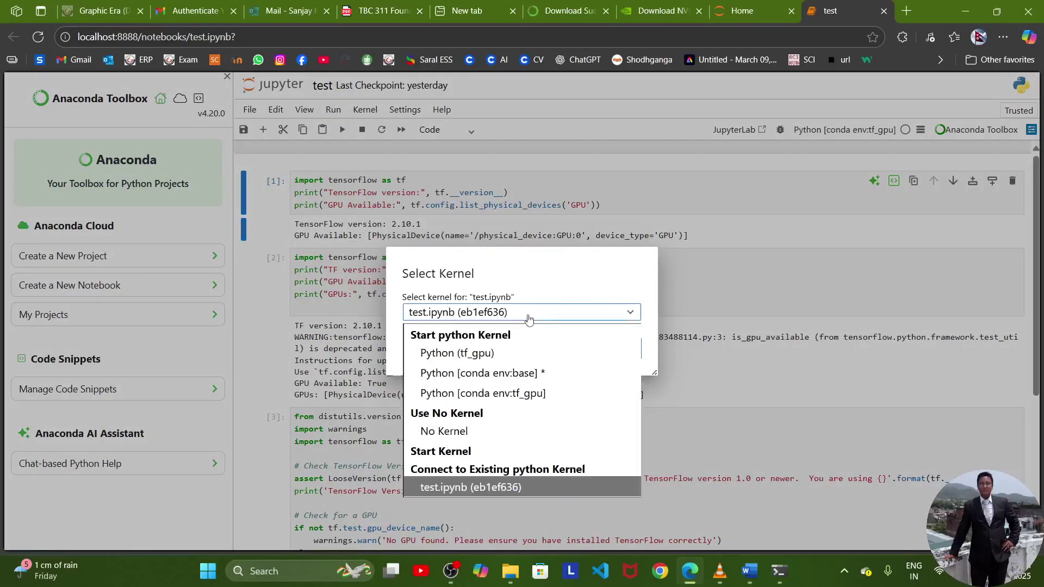
left_click(558, 398)
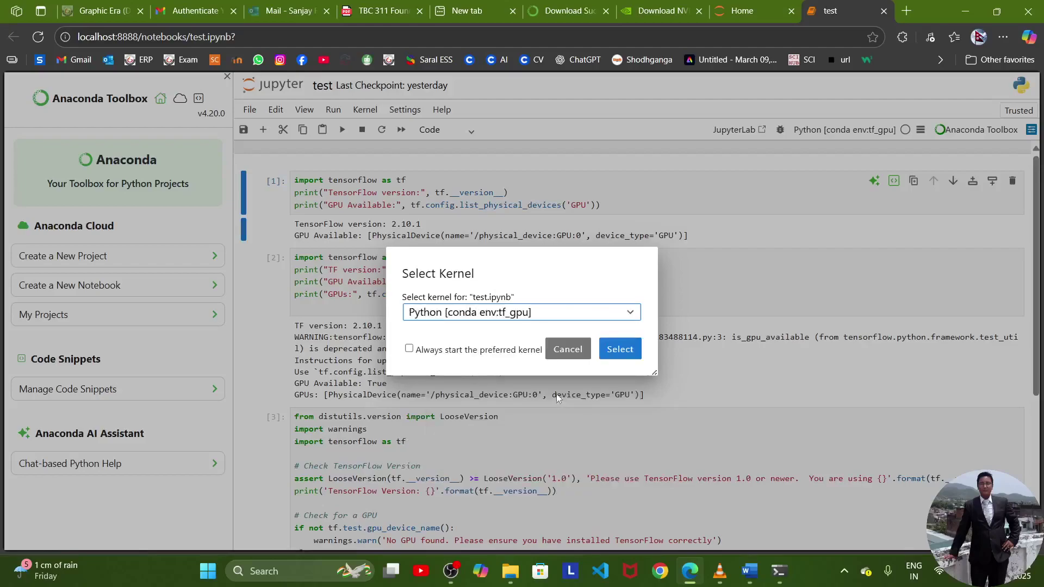
left_click(618, 349)
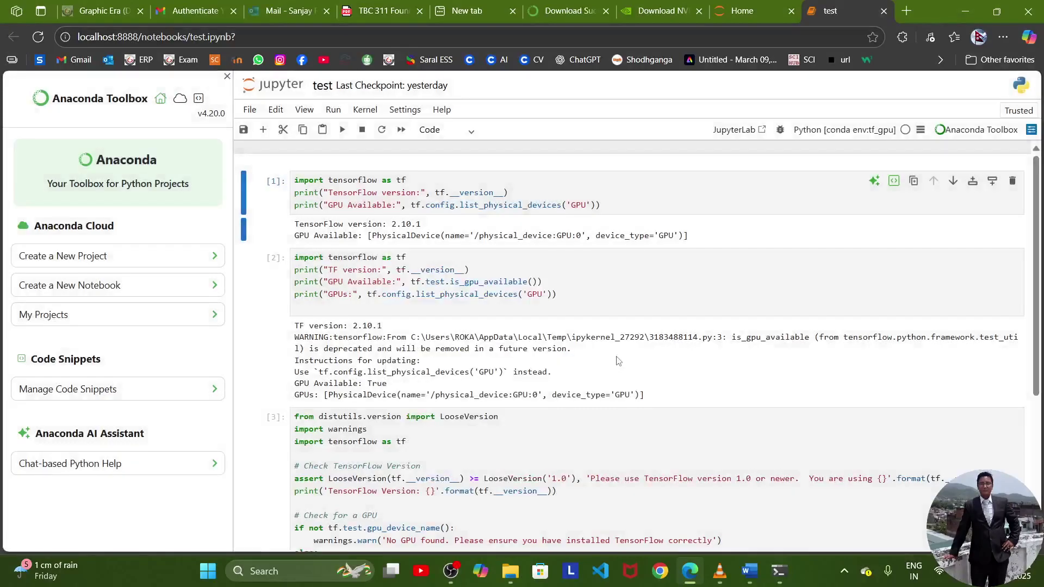
Run all cells of the test notebook and mark the GPU lines in each of the three cell outputs
left_click(337, 112)
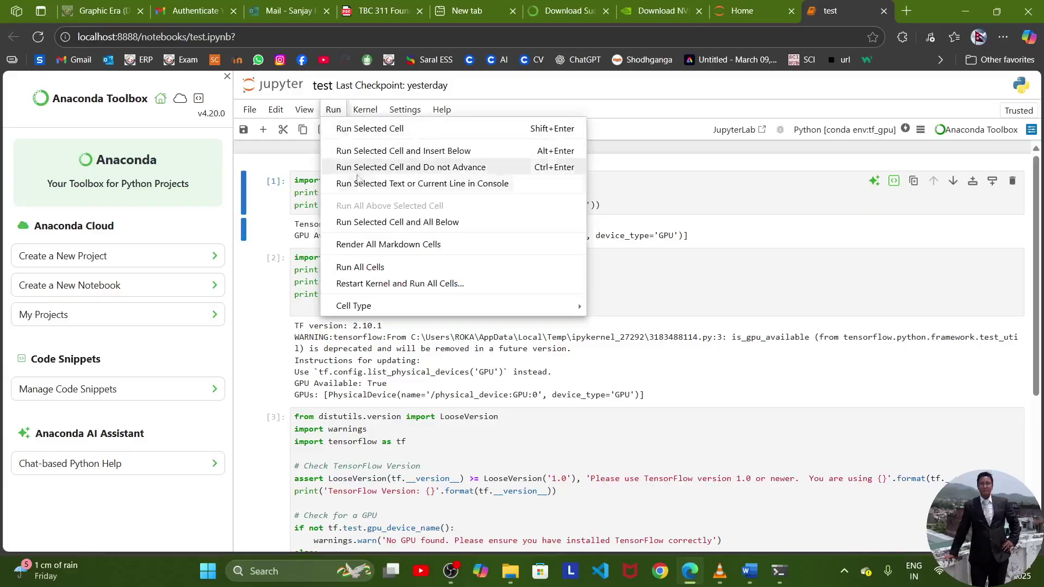
left_click(368, 269)
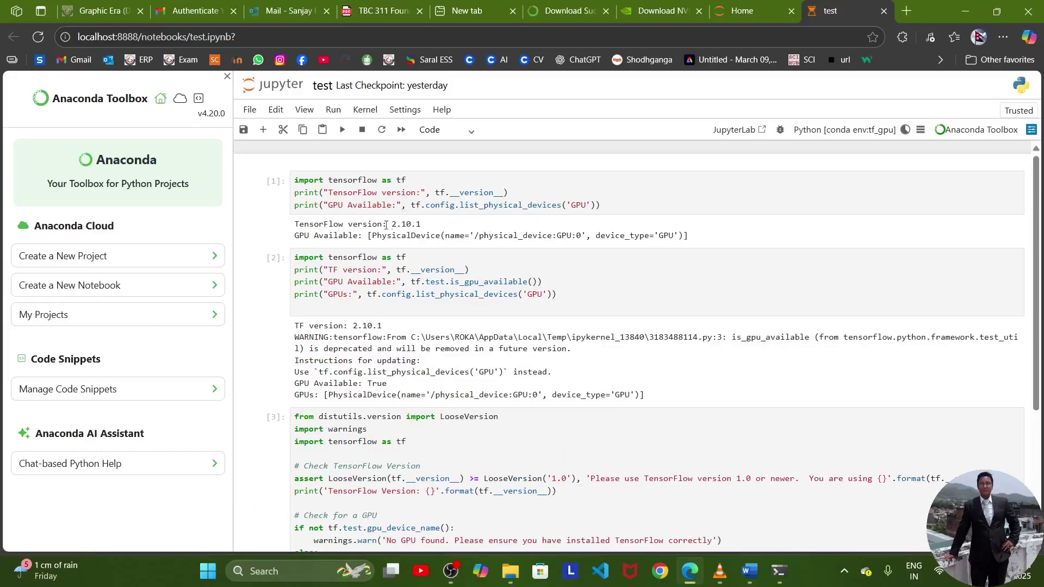
left_click_drag(294, 235, 709, 242)
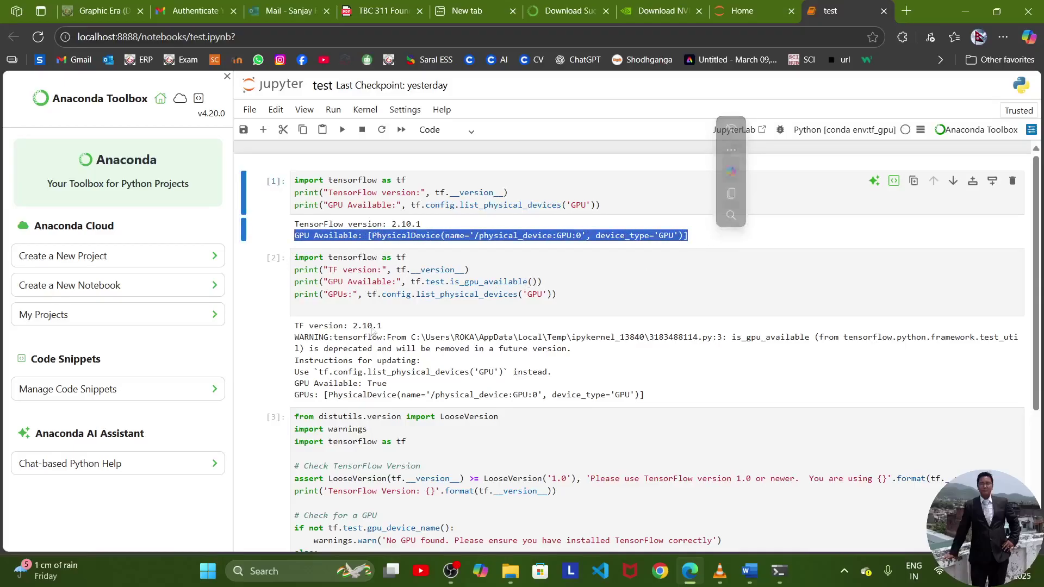
left_click_drag(296, 383, 660, 400)
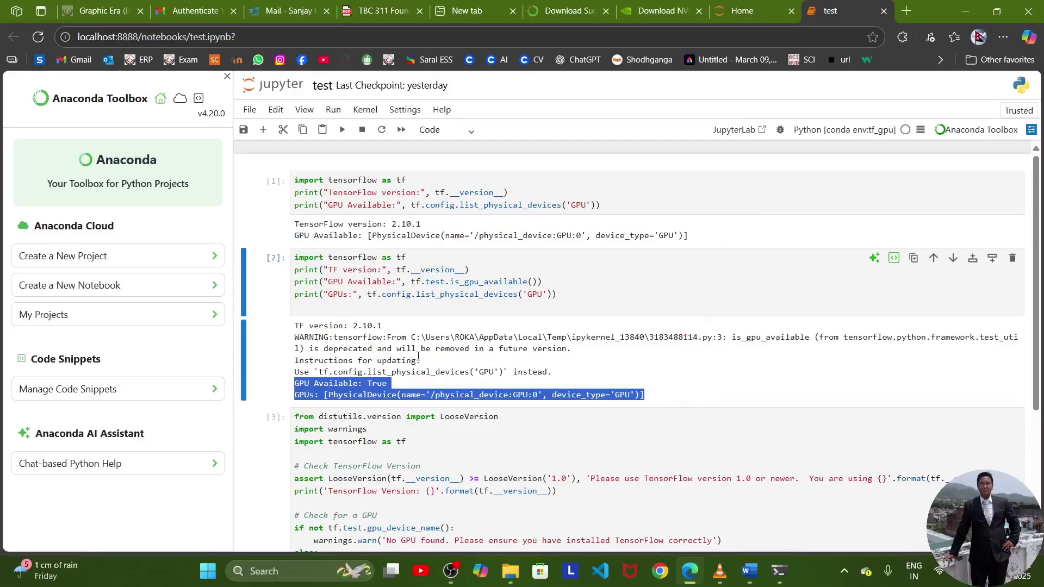
scroll(418, 355, "down", 2)
scroll(418, 355, "down", 2)
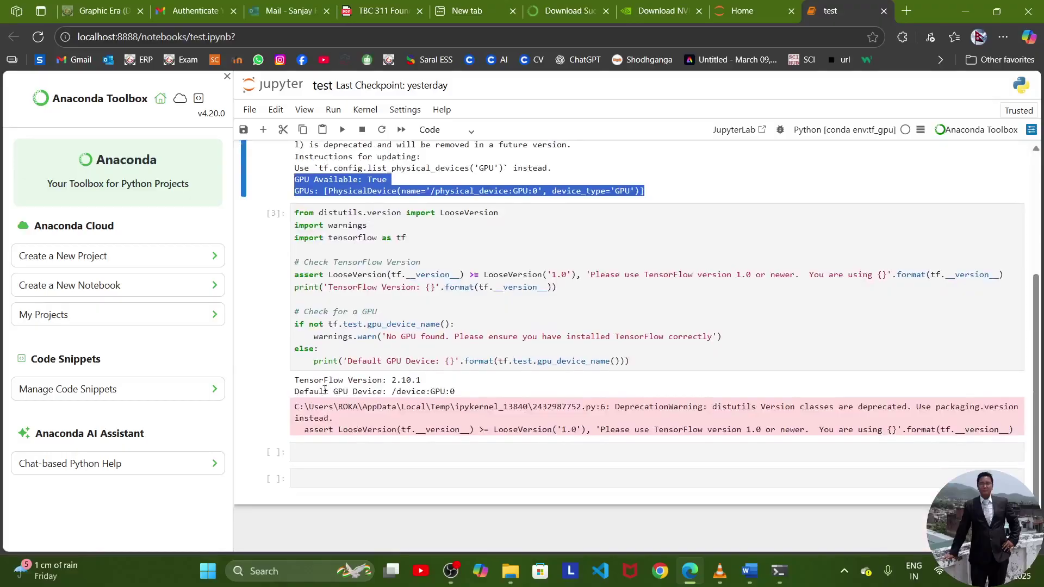
left_click_drag(291, 383, 465, 396)
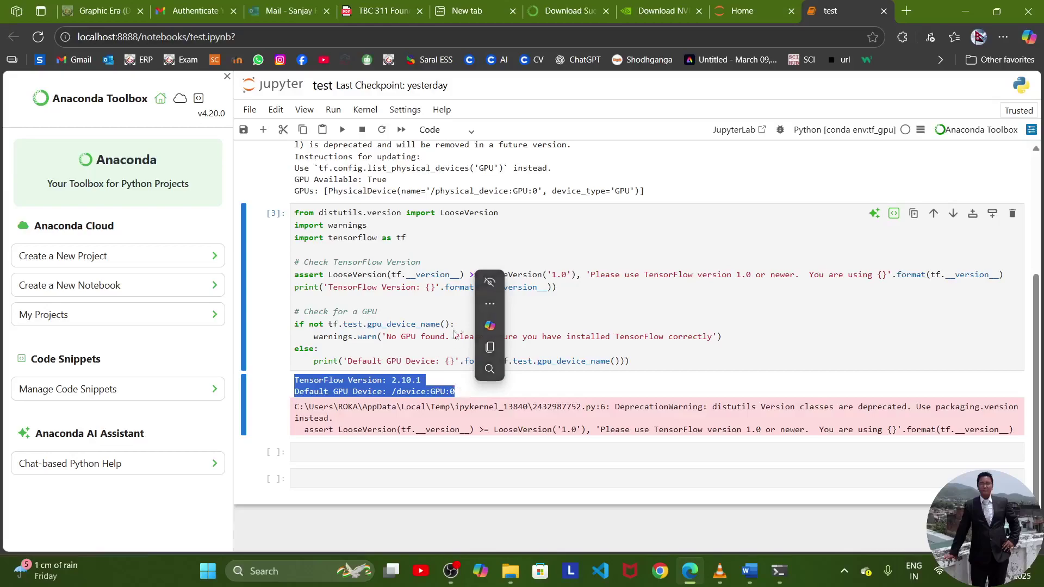
scroll(571, 211, "up", 1)
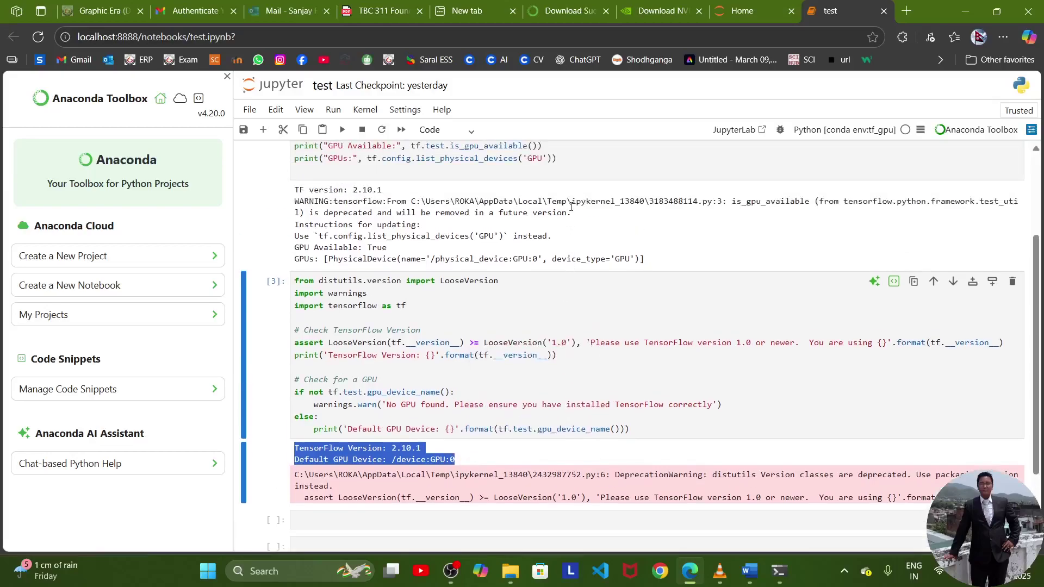
Open MNIST image classification.ipynb from the Jupyter file list and close the test notebook
left_click(751, 5)
left_click_drag(530, 235, 370, 278)
double_click(369, 279)
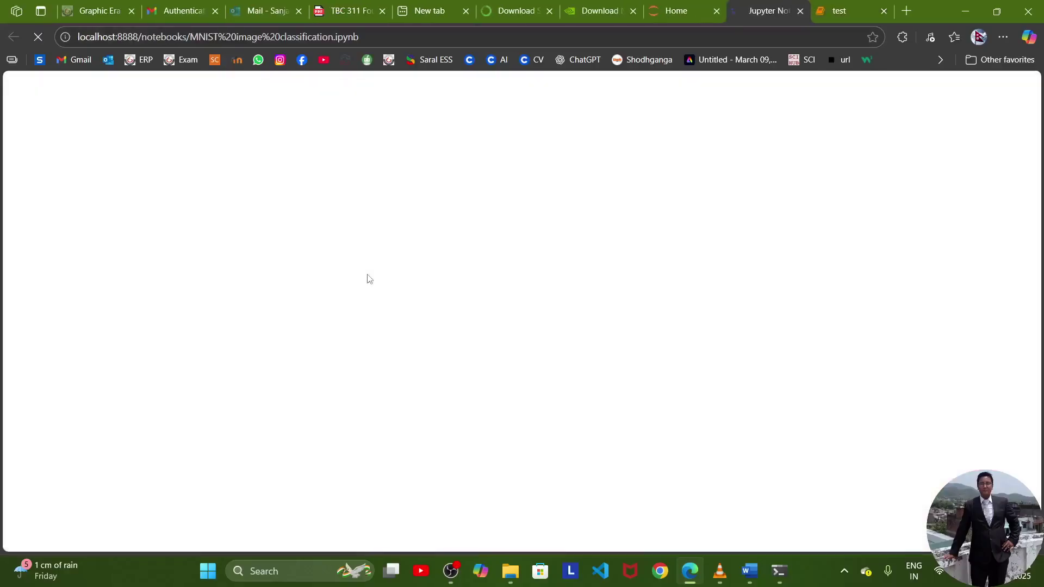
left_click(883, 11)
key("Return")
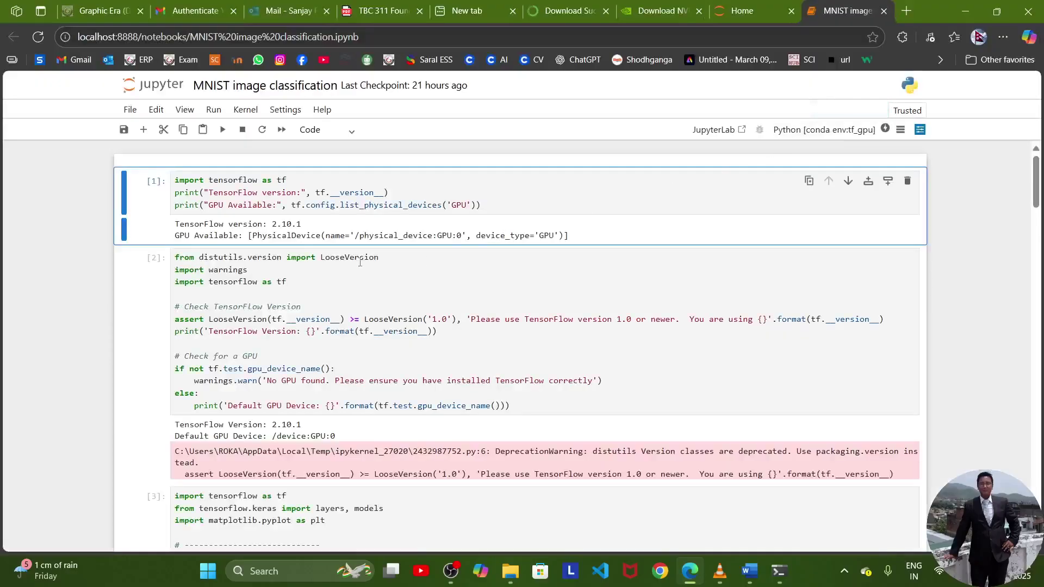
Change the kernel of the MNIST image classification notebook to Python (tf_gpu)
left_click(245, 109)
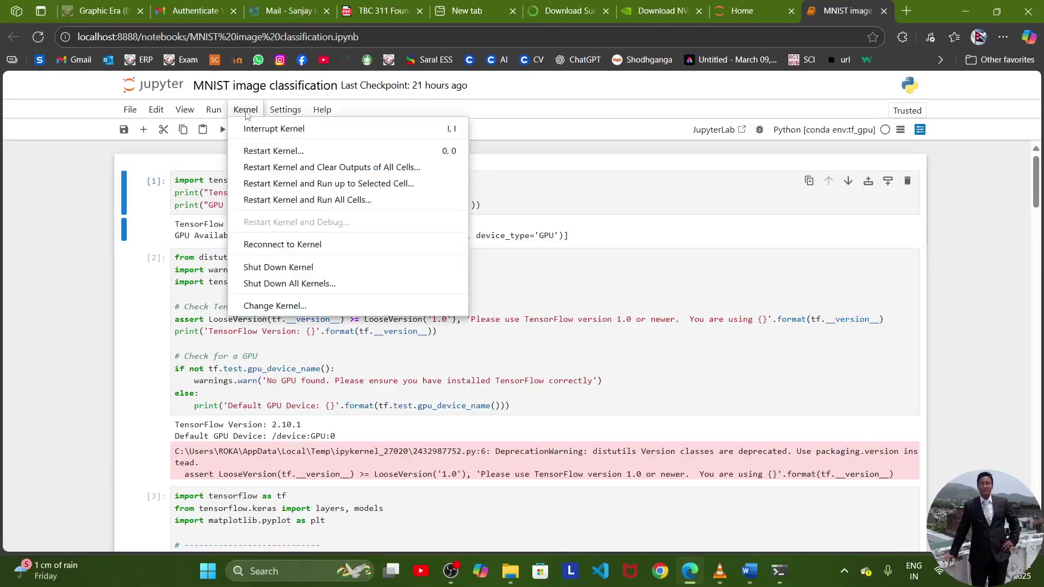
left_click(291, 304)
left_click(632, 313)
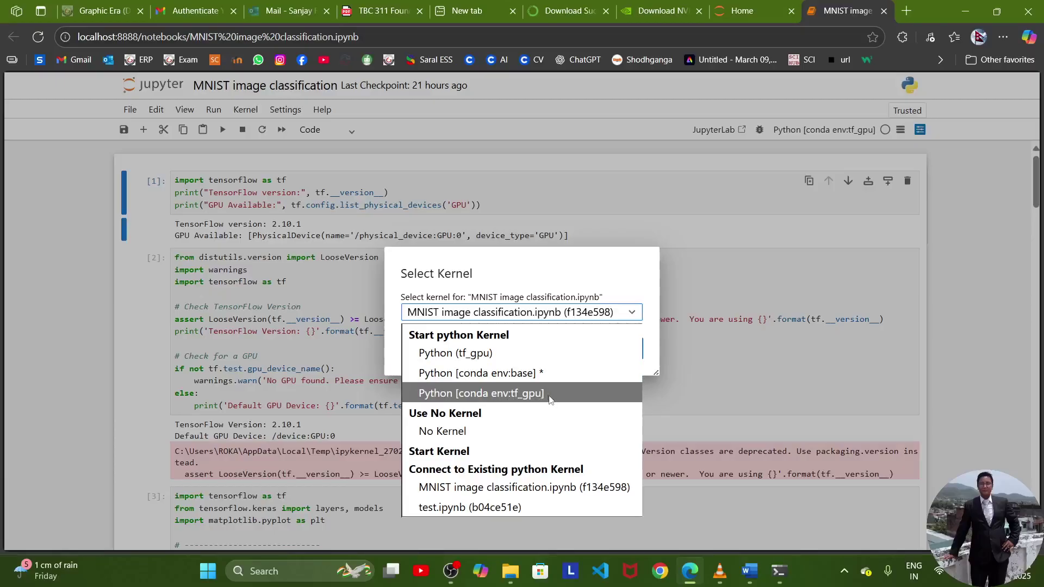
left_click(500, 359)
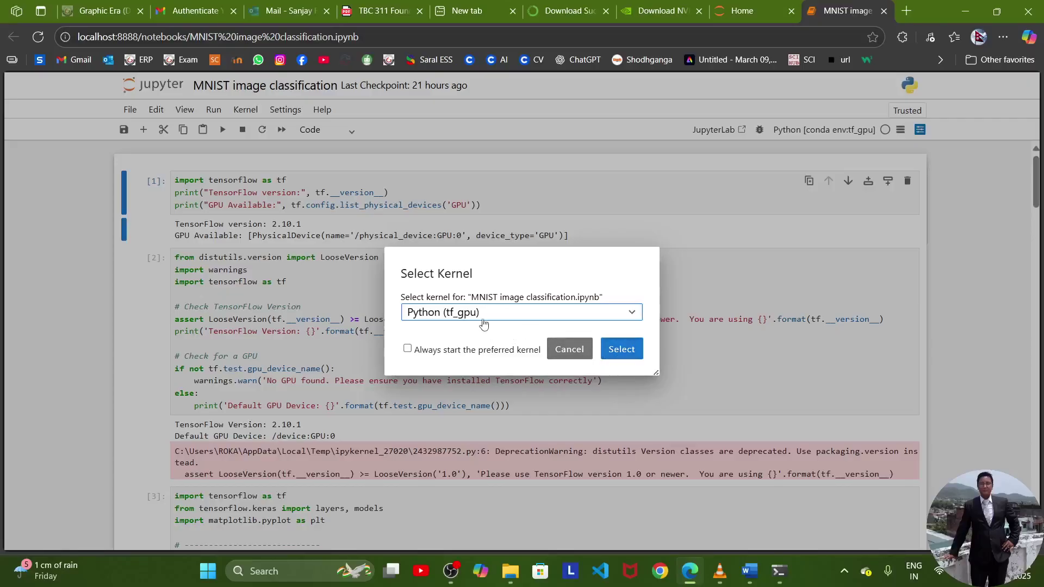
left_click(626, 355)
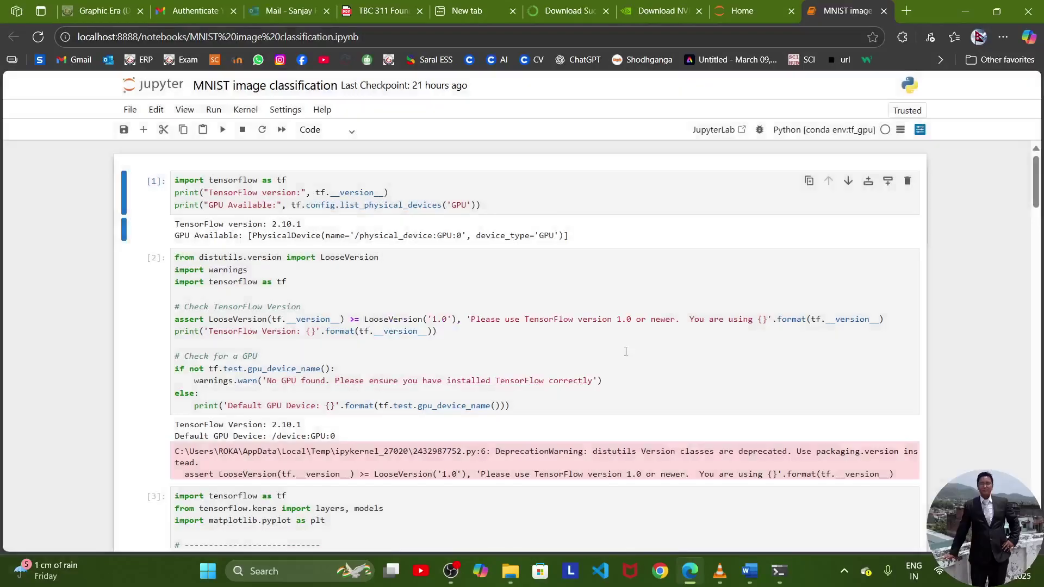
Run all cells of the MNIST notebook and return to its first cell
left_click(214, 109)
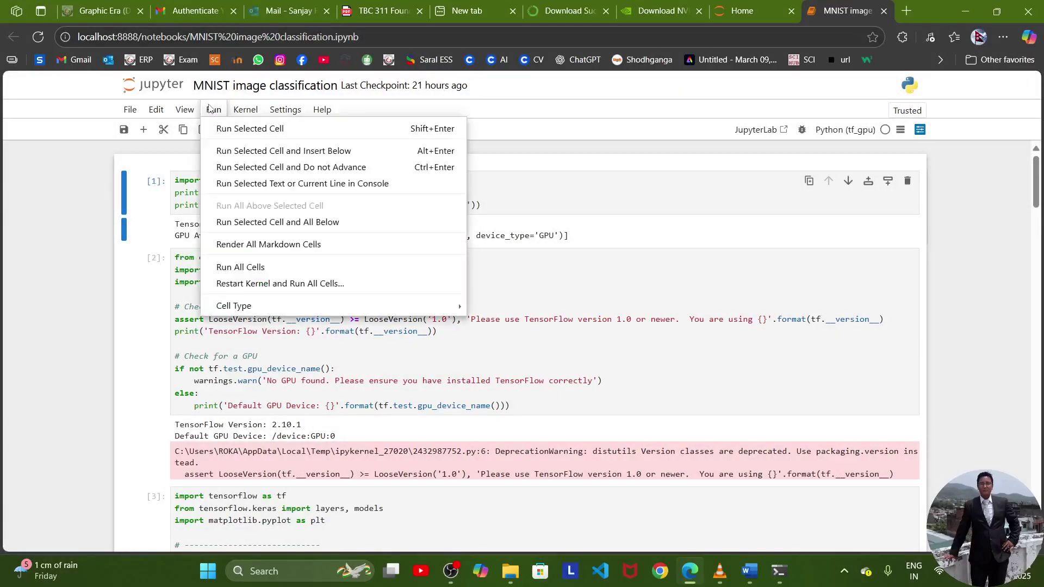
left_click(250, 265)
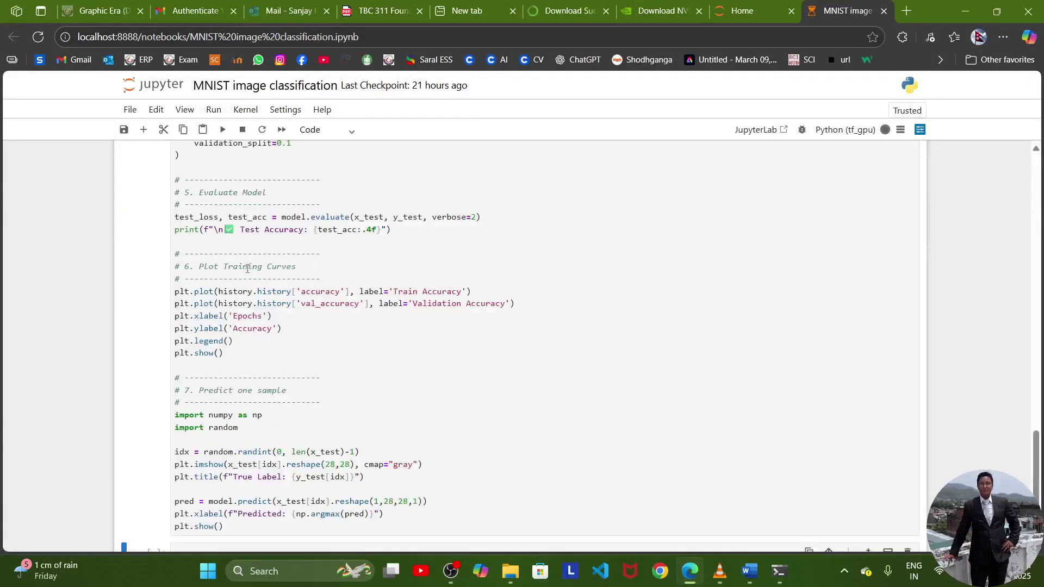
scroll(261, 261, "up", 15)
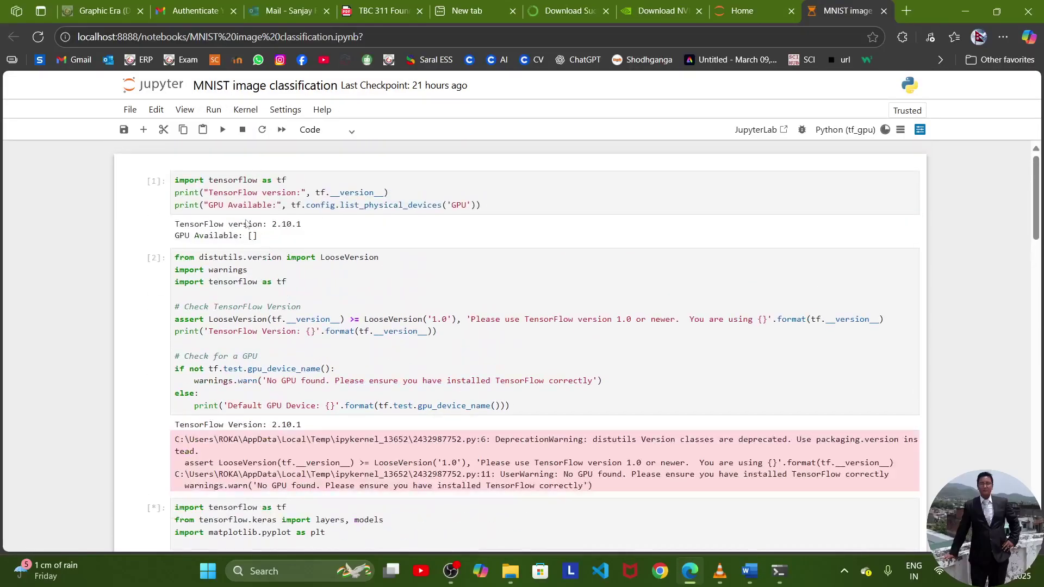
Examine the GPU availability line, the TensorFlow version and the error traceback in the outputs of the first three cells
left_click_drag(175, 236, 268, 243)
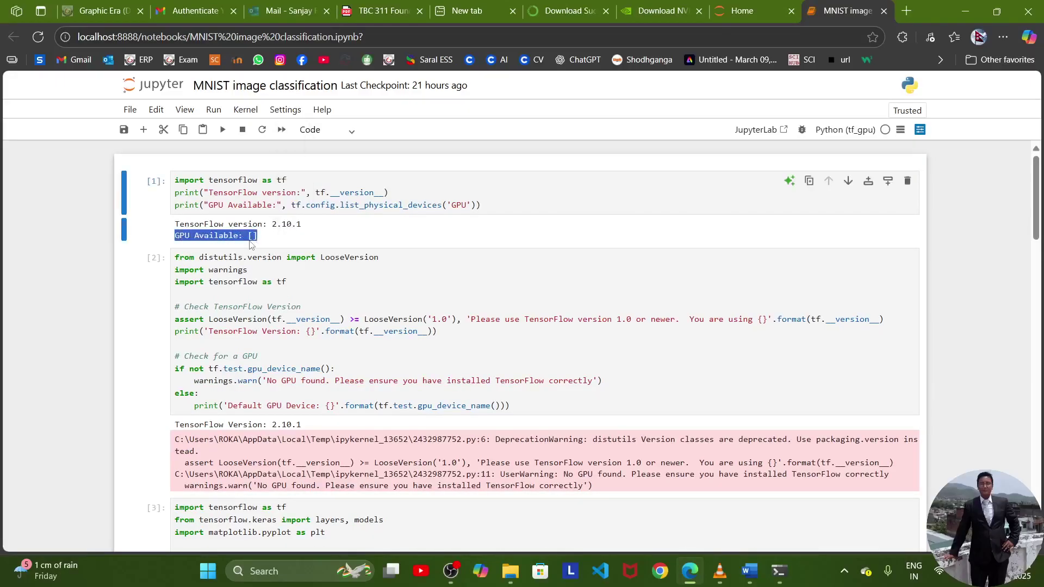
left_click(261, 240)
left_click_drag(261, 239, 173, 236)
left_click(243, 190)
left_click(266, 243)
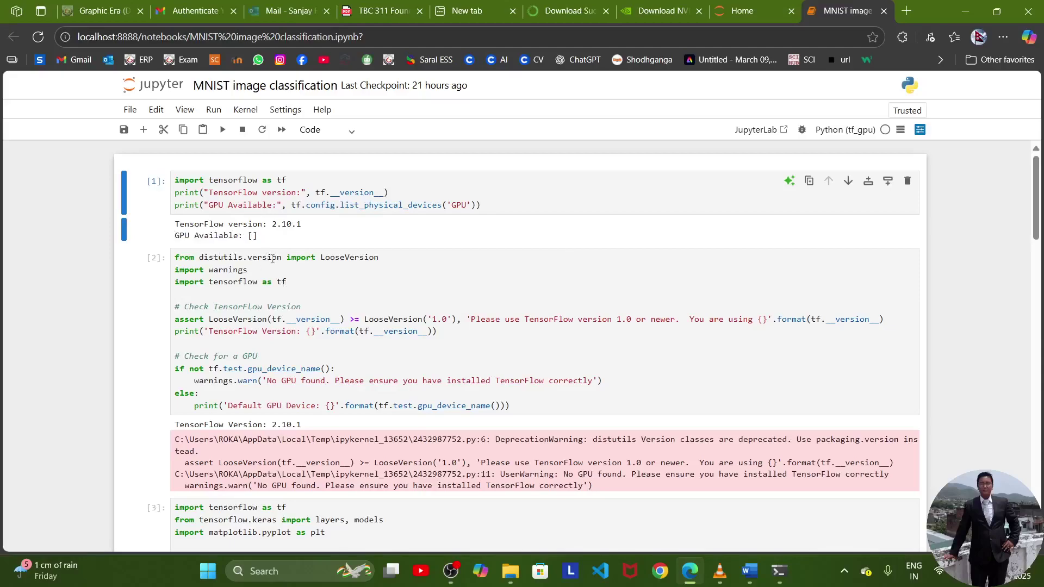
scroll(272, 260, "down", 3)
left_click_drag(301, 290, 275, 290)
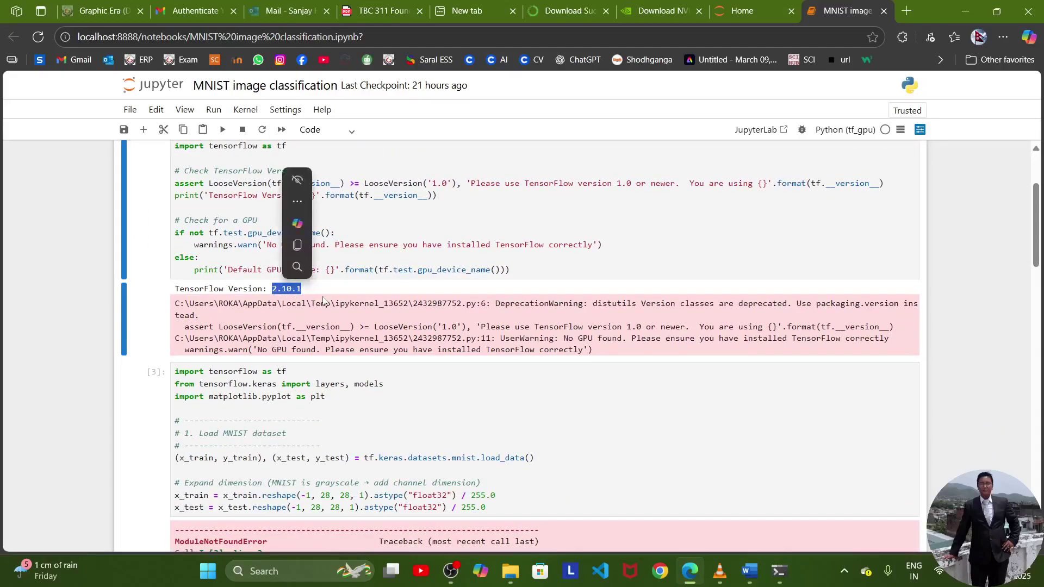
scroll(324, 297, "down", 3)
scroll(325, 297, "down", 3)
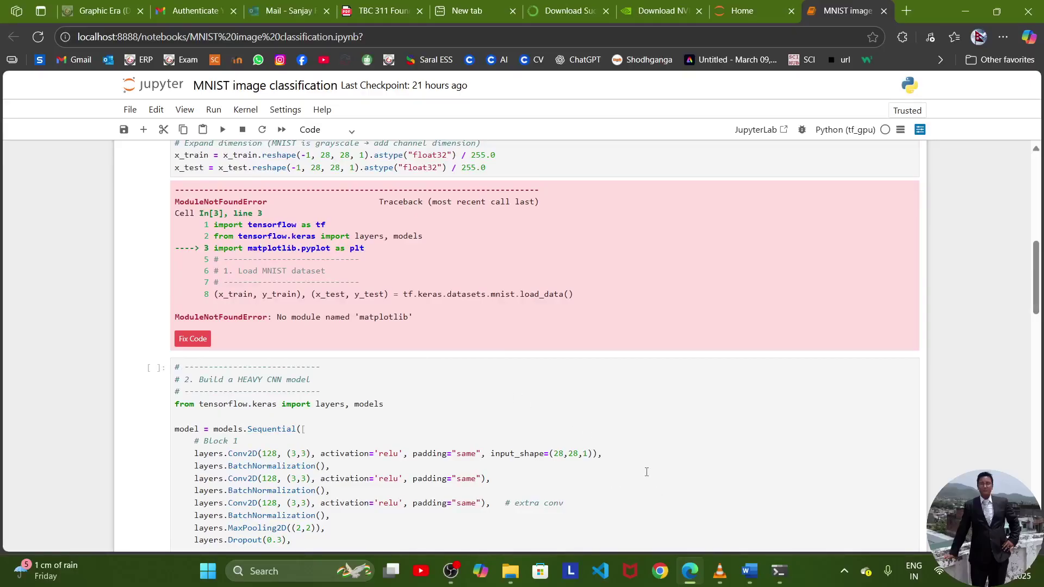
Switch to the Tensorflow_GPU Word document, copy the command "conda activate tf_gpu" from the verification section and minimize the document
left_click(749, 570)
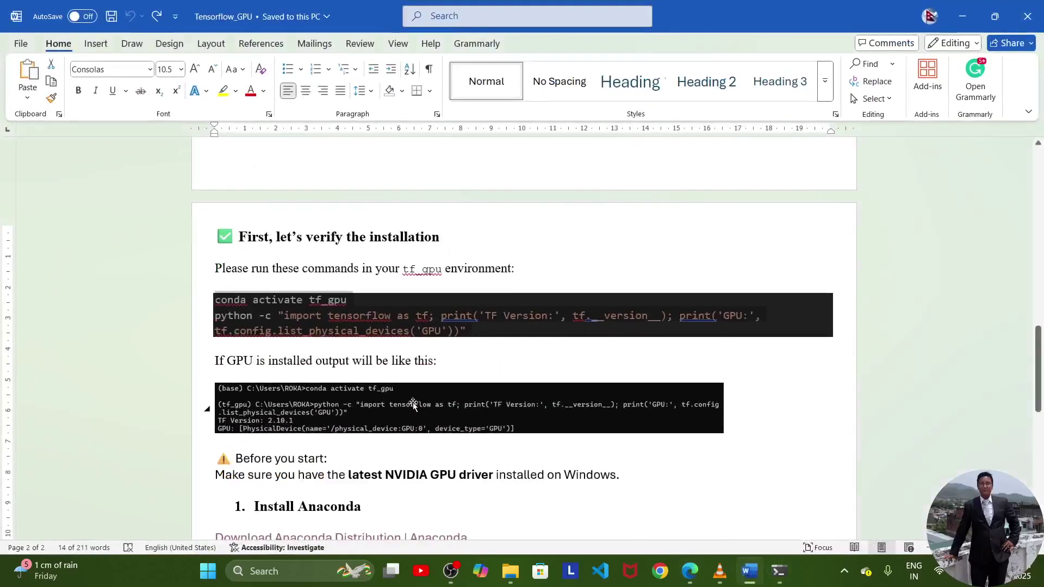
scroll(413, 405, "down", 6)
scroll(405, 408, "up", 8)
scroll(405, 408, "up", 3)
scroll(366, 333, "down", 1)
scroll(366, 341, "up", 3)
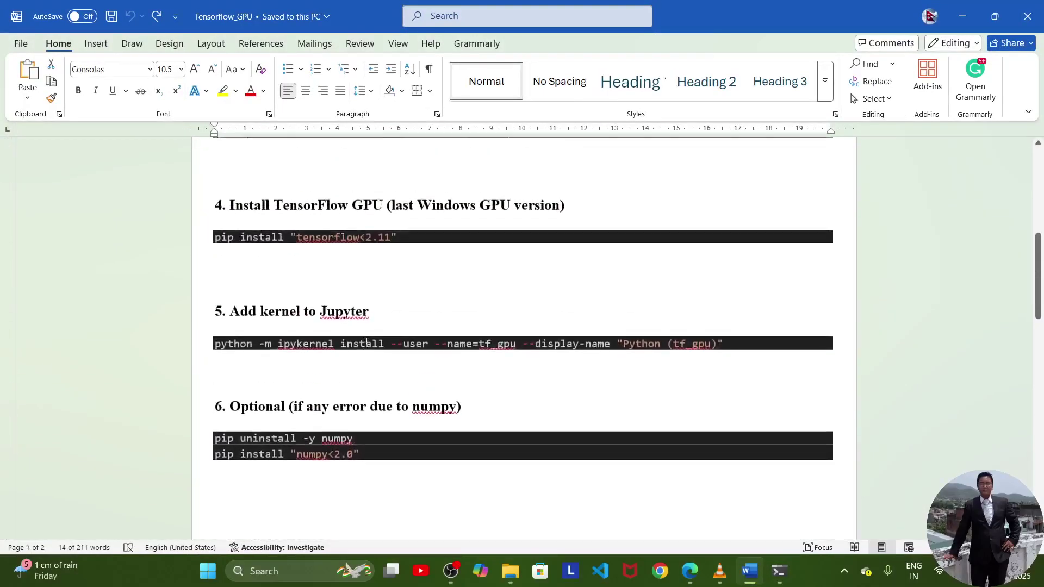
scroll(366, 341, "up", 3)
scroll(365, 345, "down", 15)
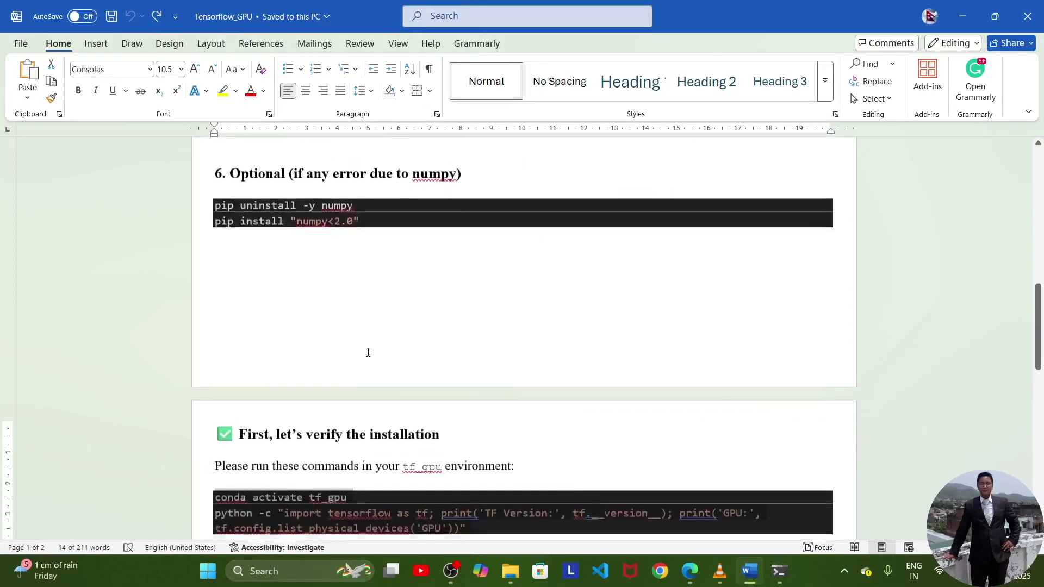
left_click(356, 341)
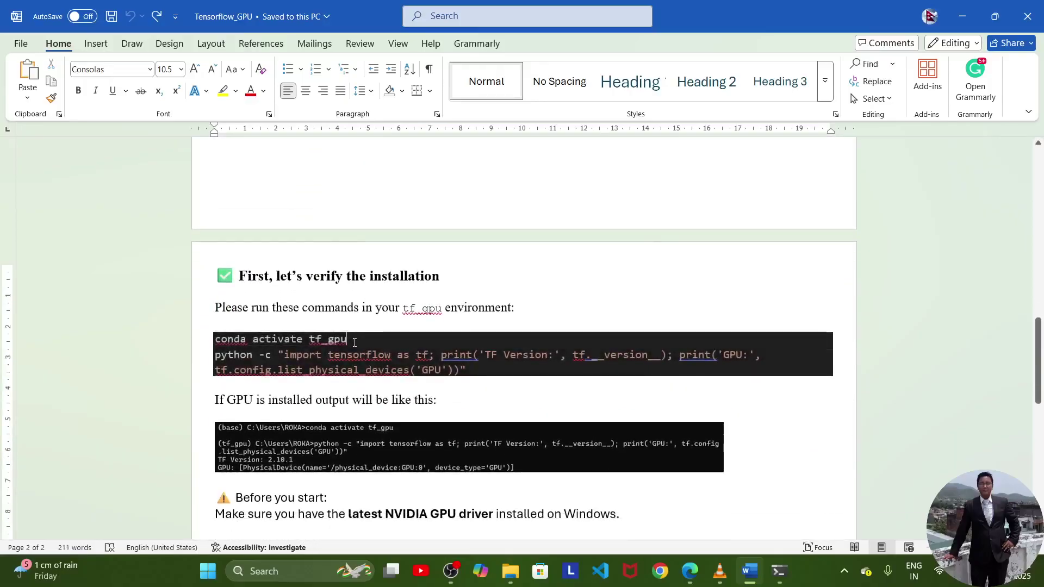
triple_click(216, 342)
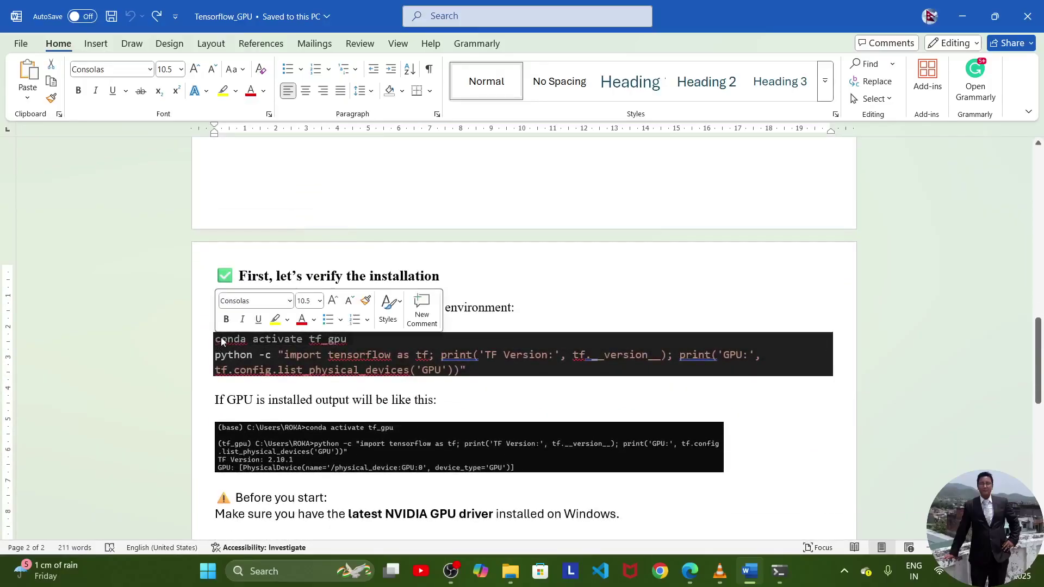
left_click(958, 16)
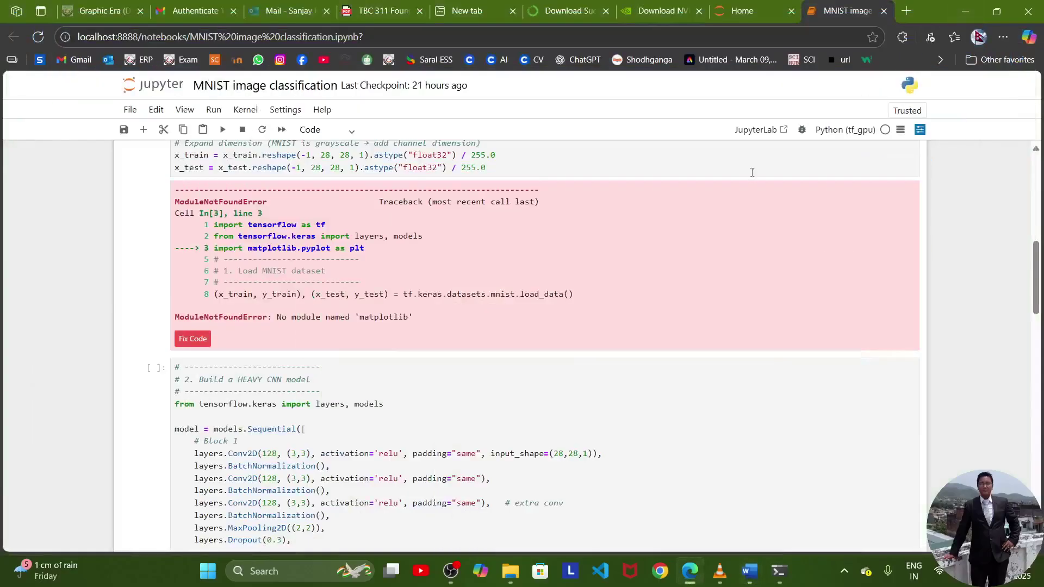
Launch Anaconda Prompt and activate the environment with the copied command "conda activate tf_gpu"
key("super")
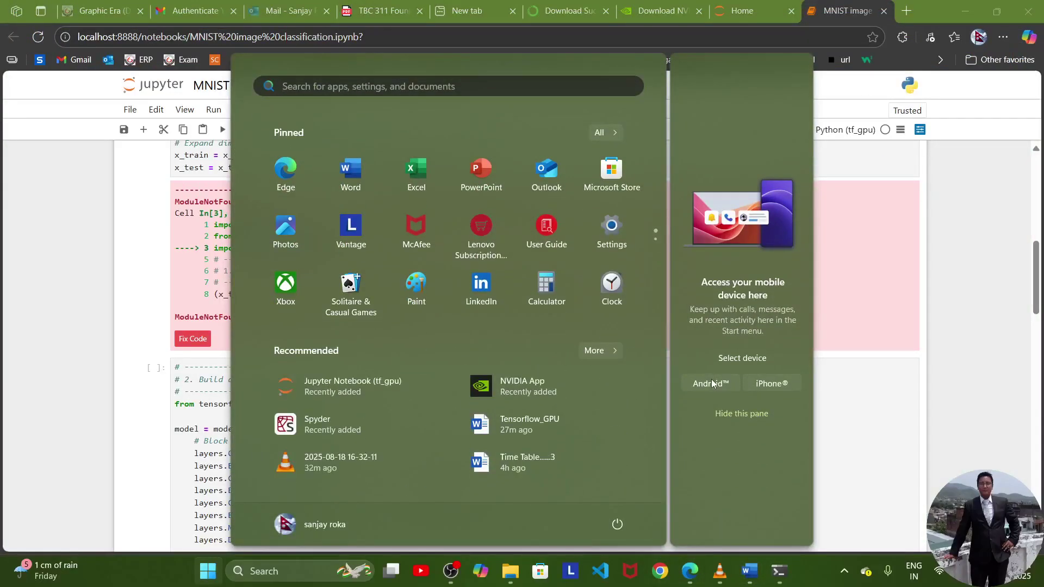
type("ana")
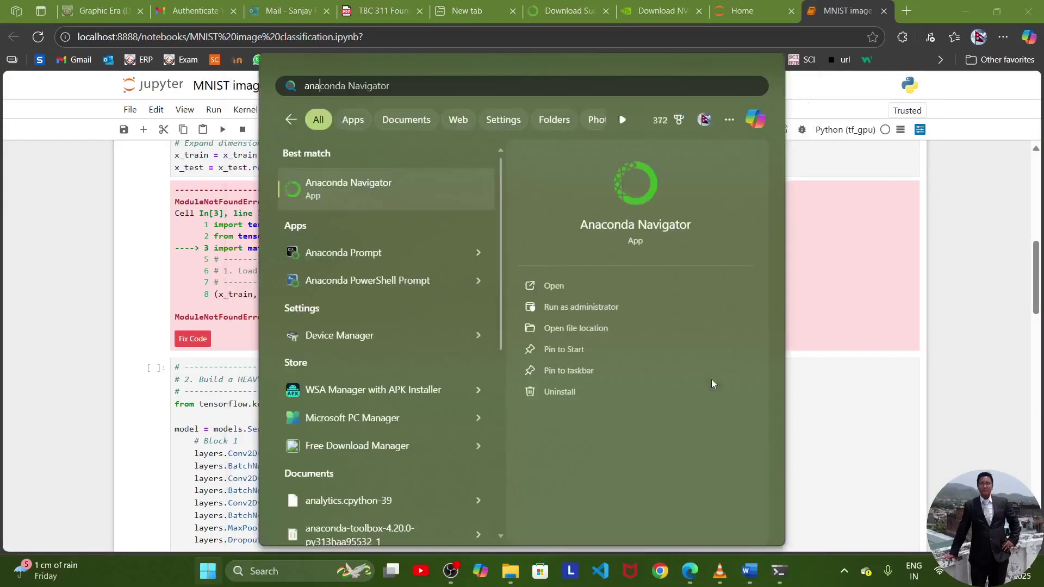
key("Down")
key("Down")
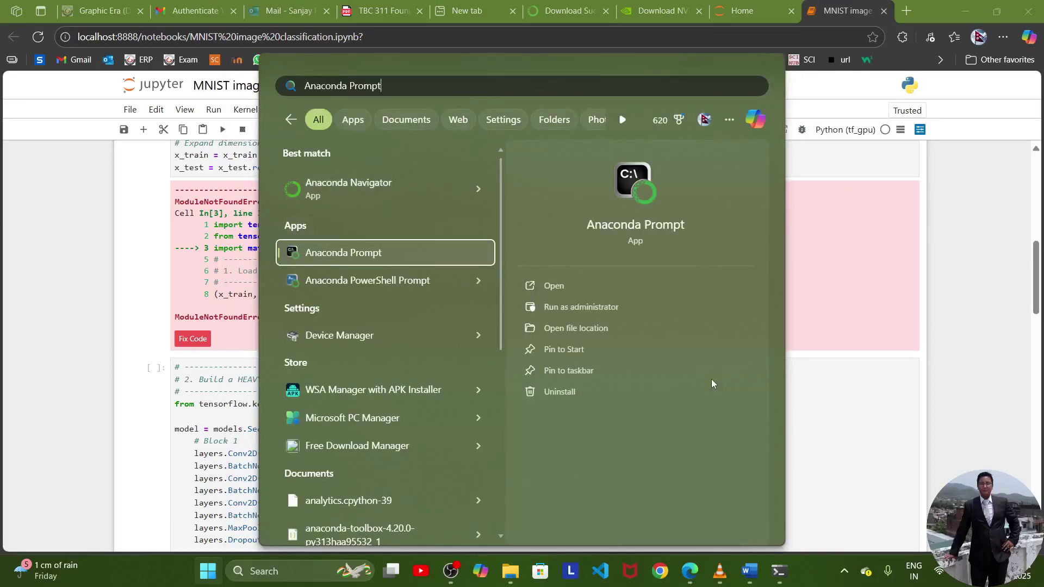
key("Return")
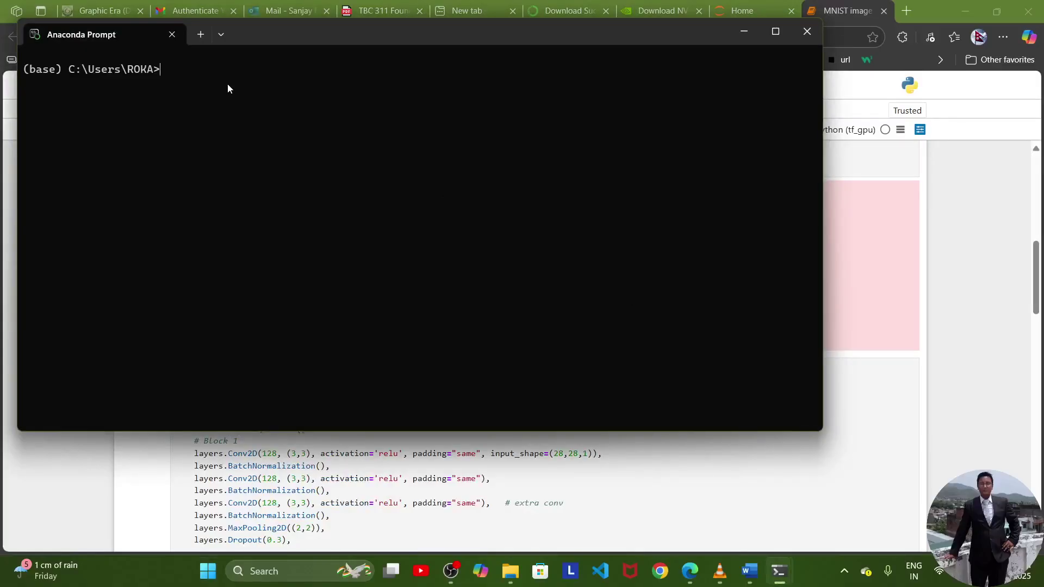
key("ctrl+v")
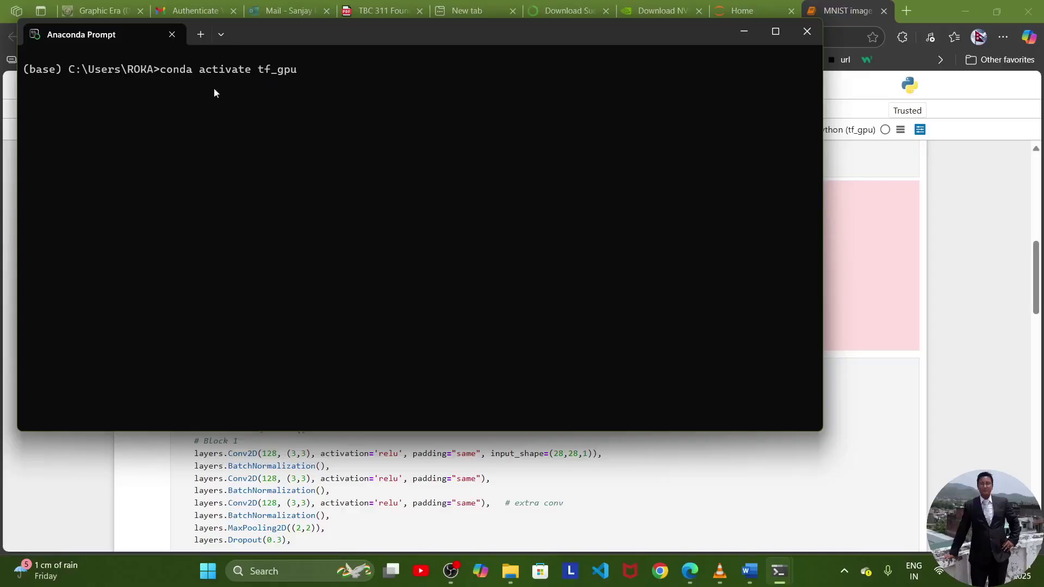
key("Return")
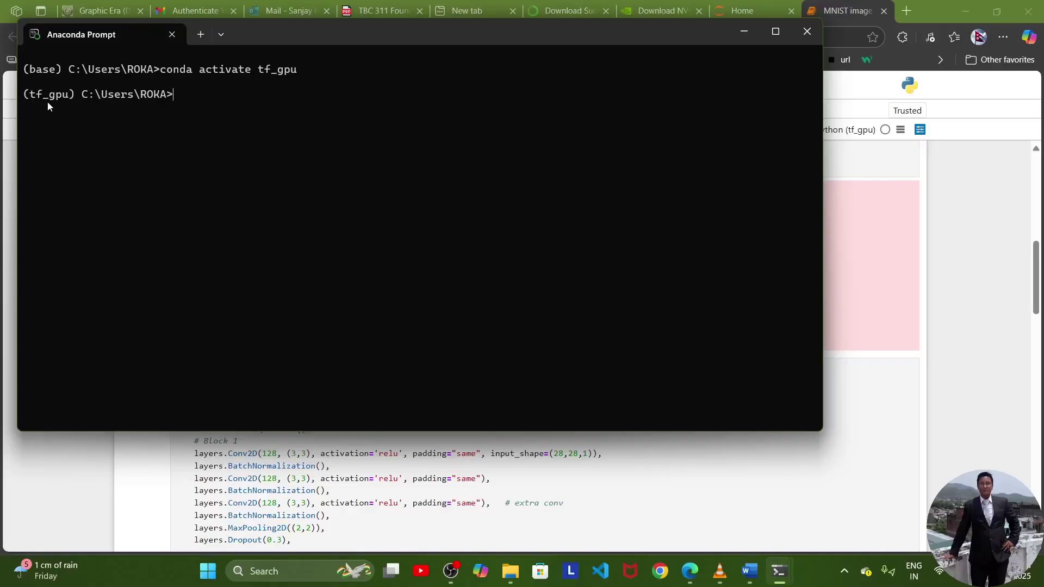
Install the missing plotting library in tf_gpu with "pip install matplotlib" and close Anaconda Prompt
type("pip")
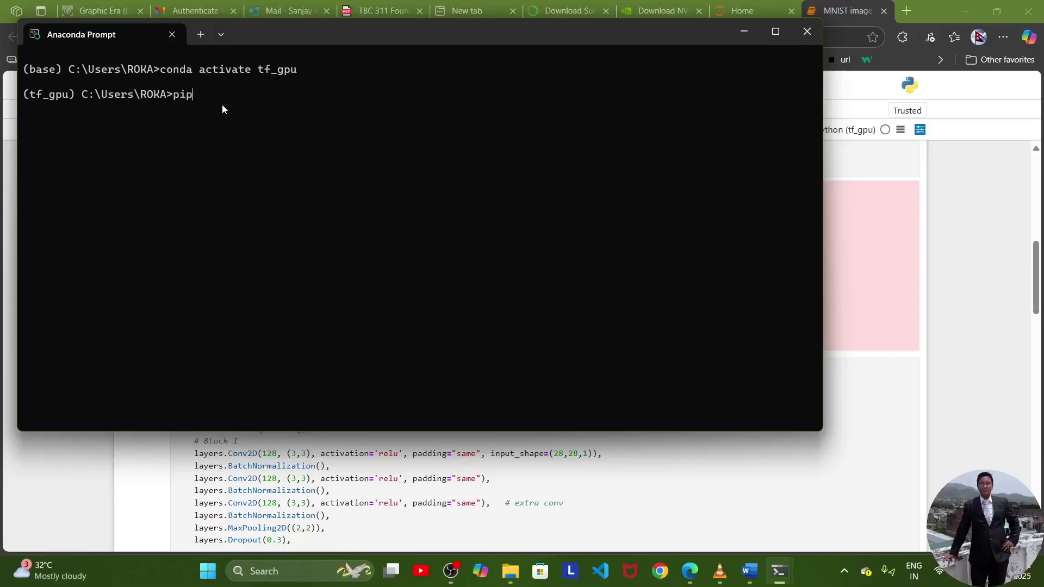
type(" install matplotlib")
key("Return")
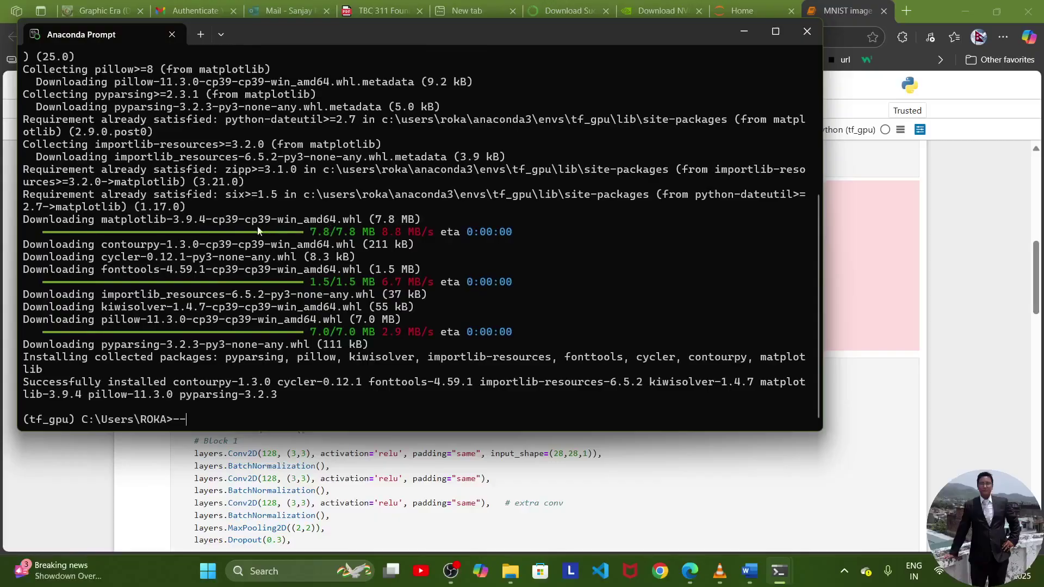
left_click(805, 38)
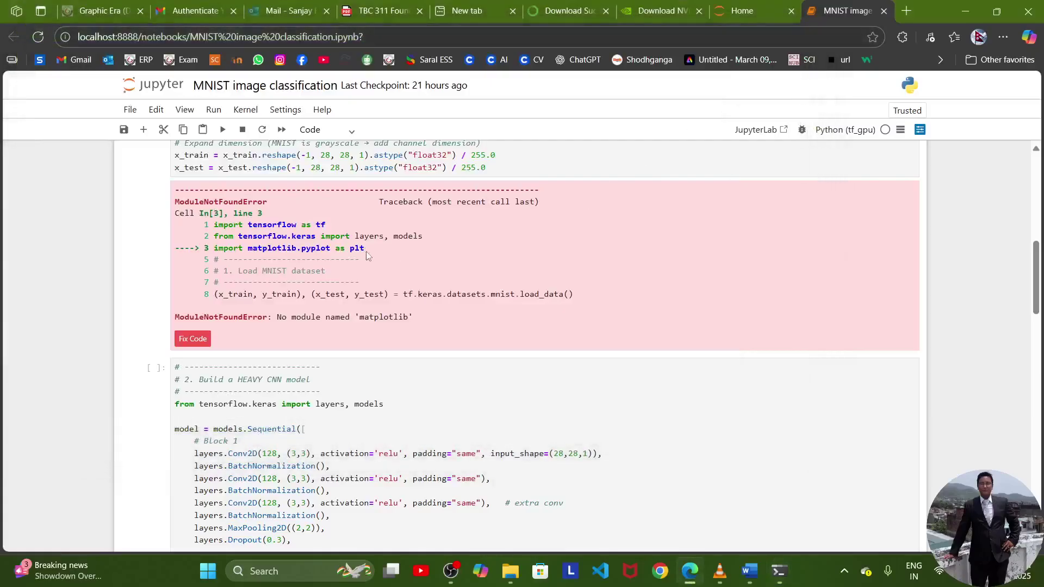
Restart the kernel of the MNIST image classification notebook
scroll(303, 210, "up", 5)
left_click(246, 110)
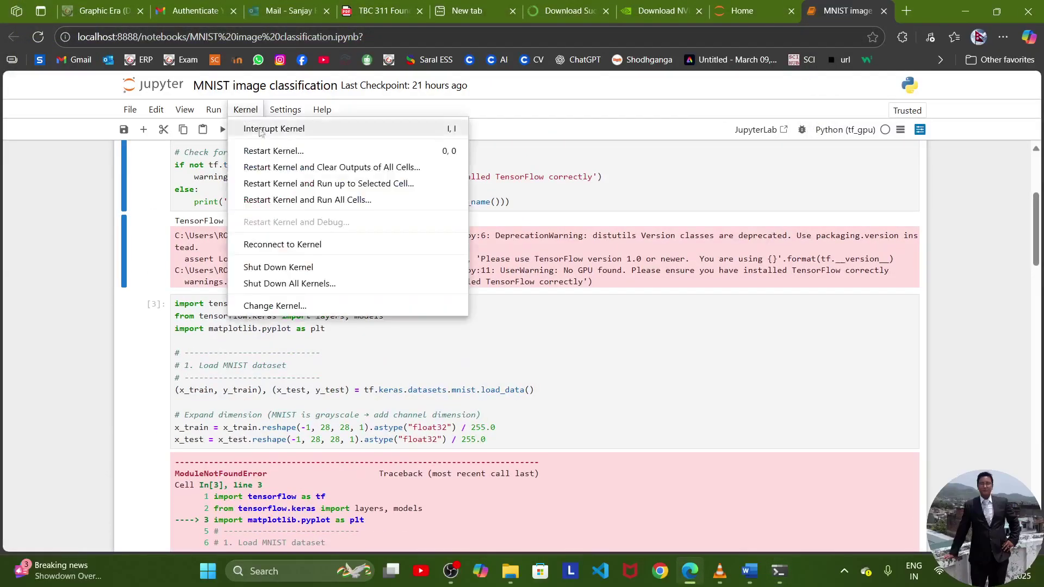
left_click(267, 150)
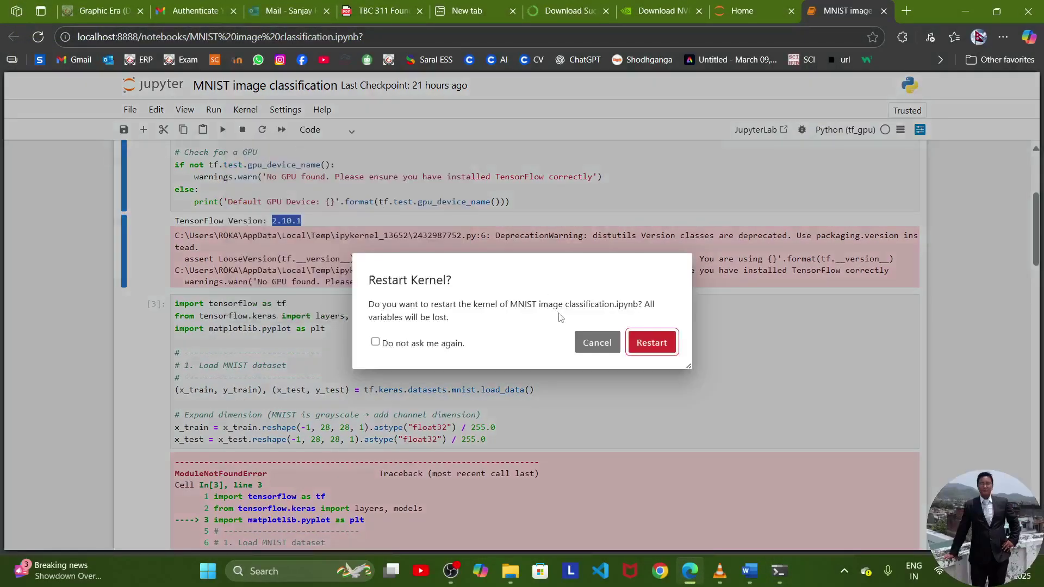
left_click(652, 343)
Select Python (tf_gpu) again as the kernel for MNIST image classification.ipynb
left_click(246, 110)
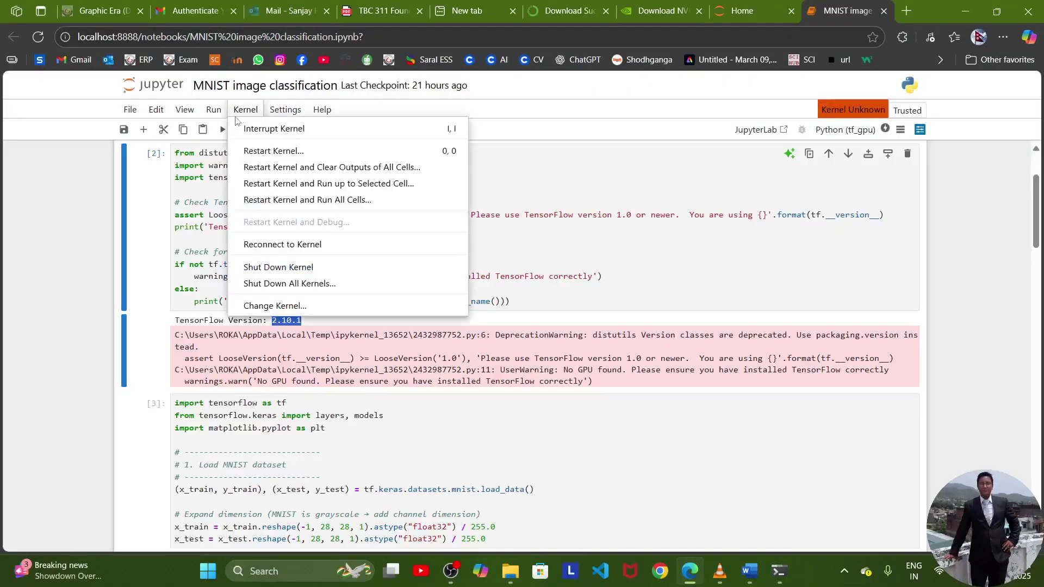
left_click(313, 304)
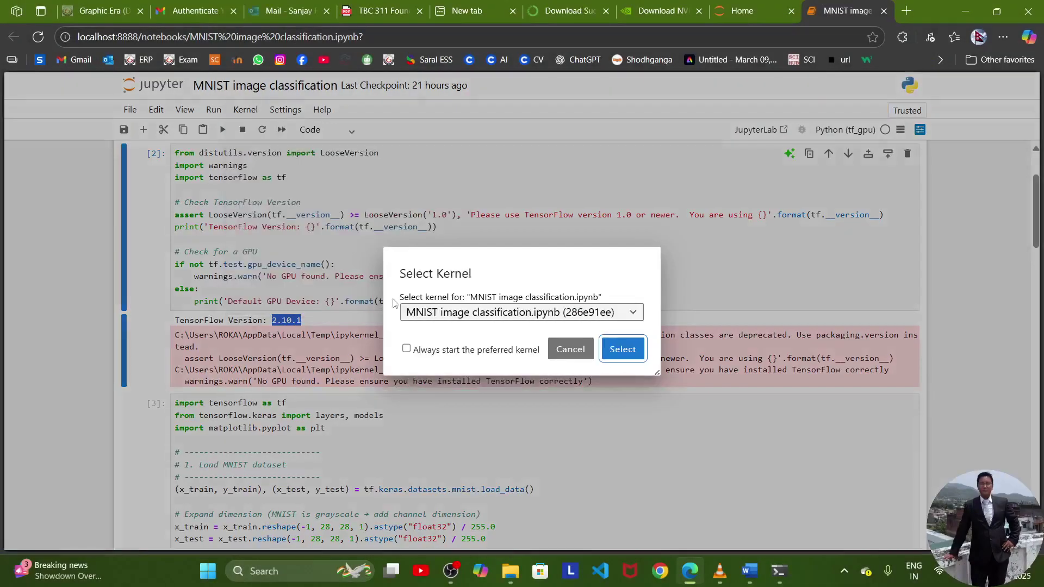
left_click(634, 313)
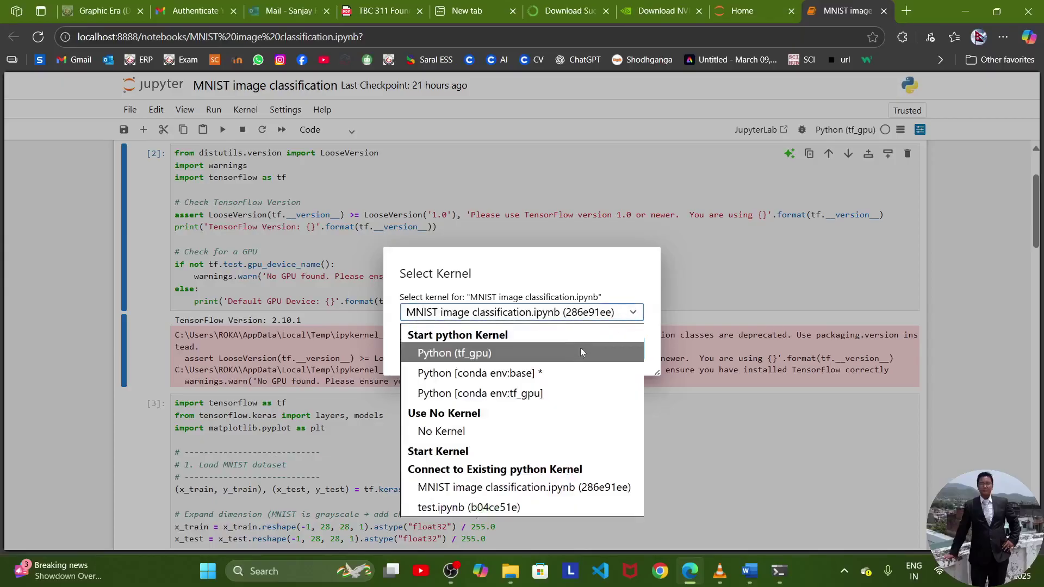
left_click(514, 354)
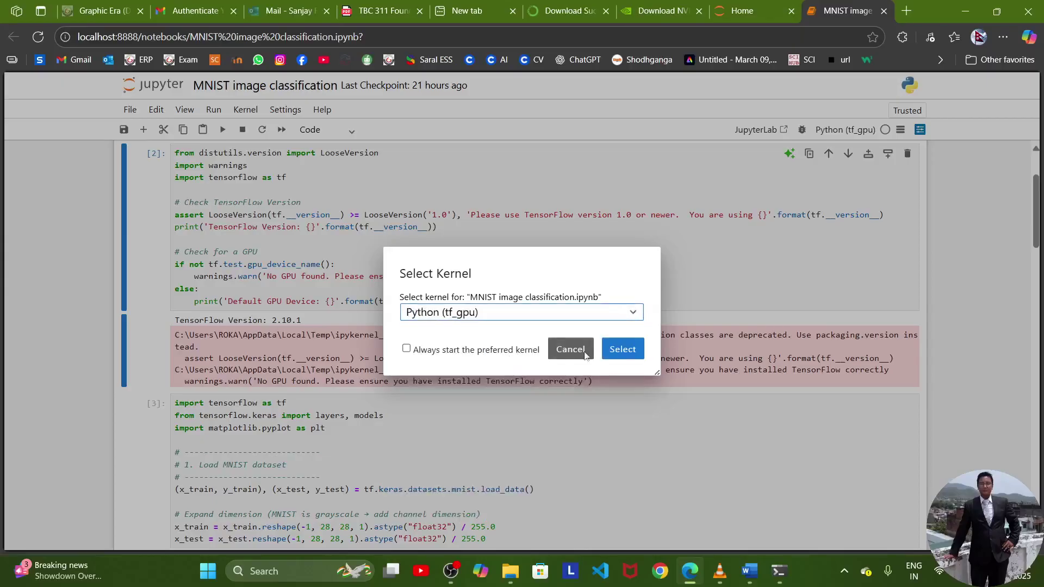
left_click(622, 348)
Rerun all cells of the MNIST notebook and go back to the first cells to follow their execution
scroll(282, 218, "up", 2)
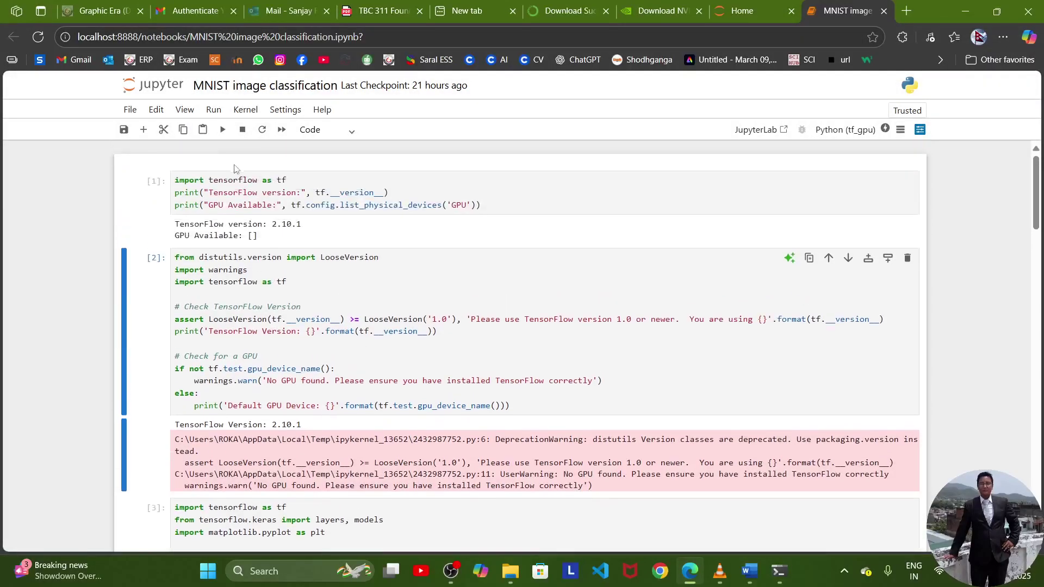
left_click(213, 110)
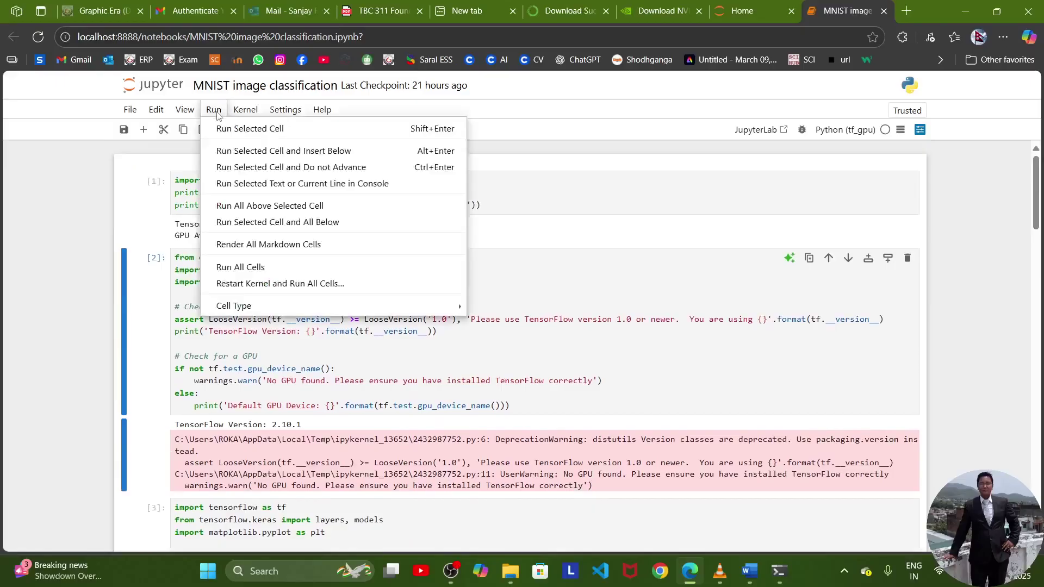
left_click(260, 267)
scroll(301, 260, "up", 15)
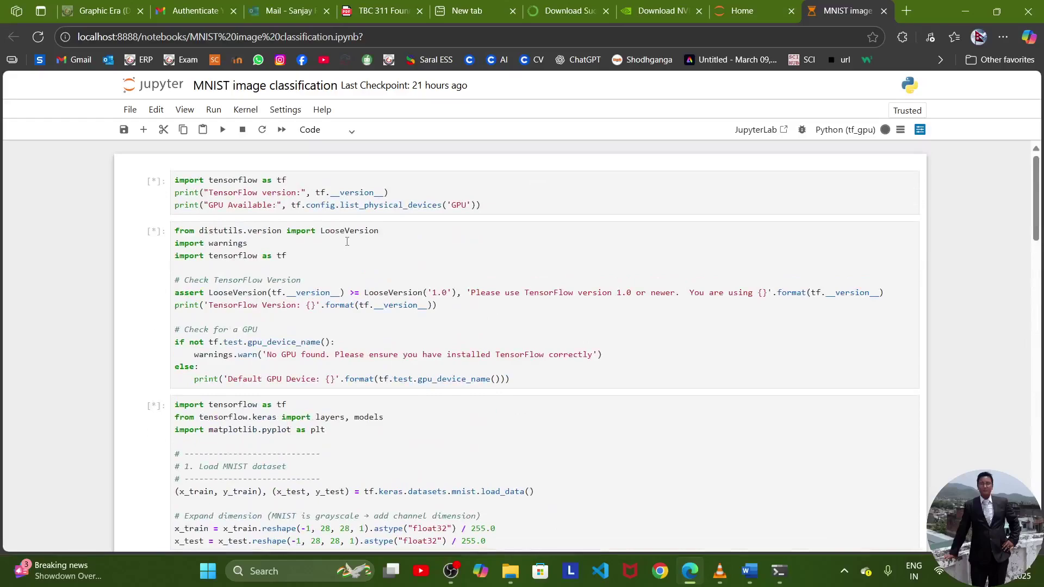
Check the TensorFlow version and GPU availability outputs of the MNIST notebook's first two cells
left_click_drag(249, 235, 258, 235)
scroll(299, 281, "down", 1)
scroll(299, 281, "down", 2)
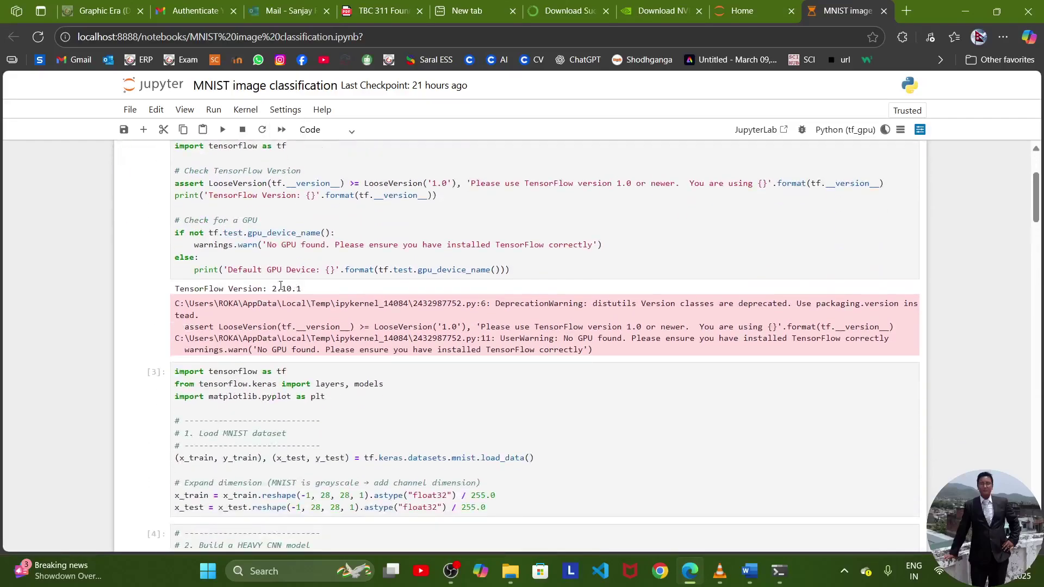
left_click_drag(272, 289, 306, 296)
scroll(306, 296, "down", 4)
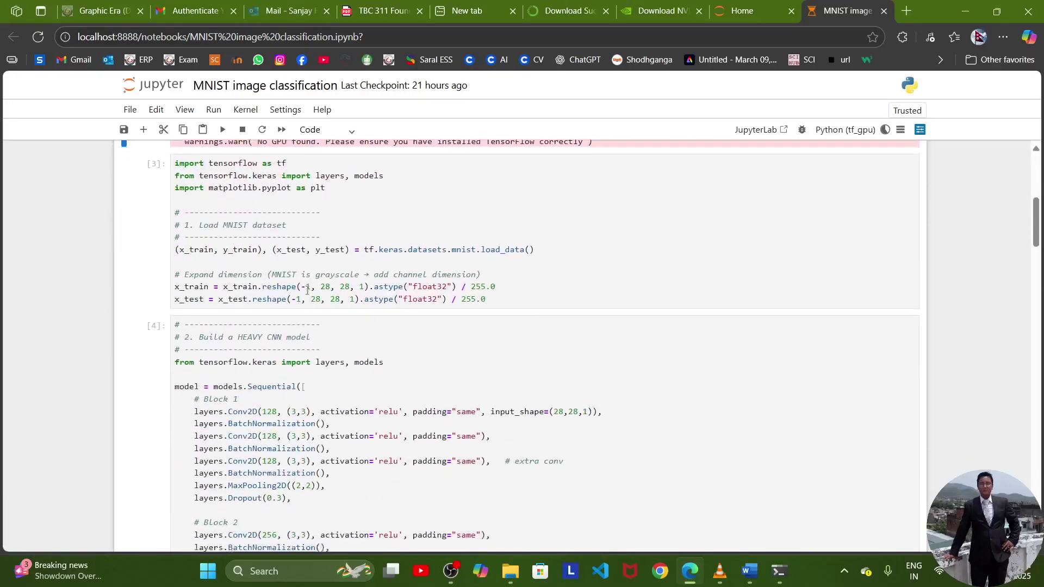
scroll(309, 292, "up", 5)
scroll(315, 287, "down", 2)
scroll(326, 284, "down", 2)
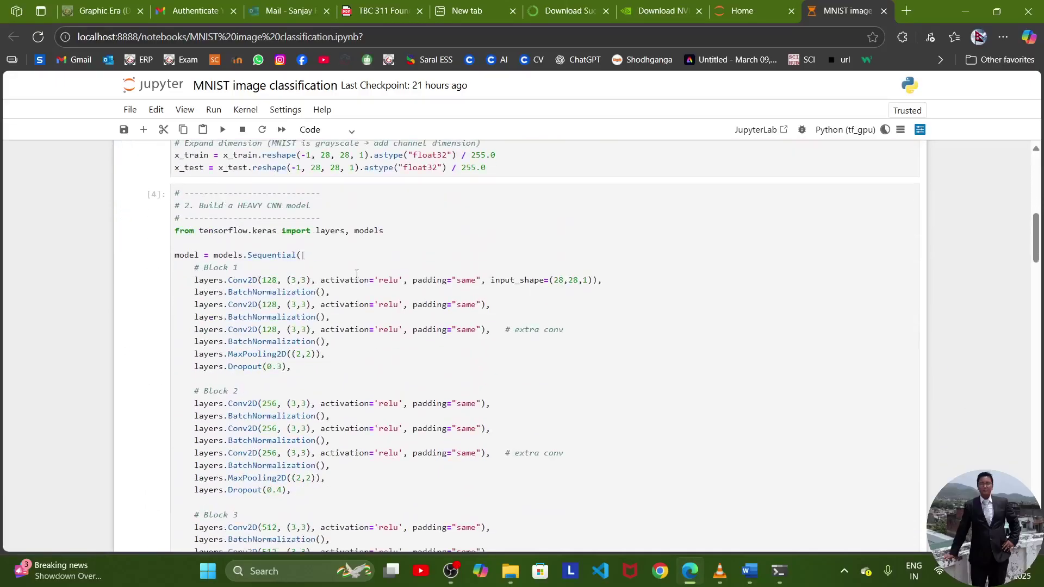
Review the CNN model summary with its total parameters, and check the estimated time of the first training epoch
scroll(359, 266, "down", 18)
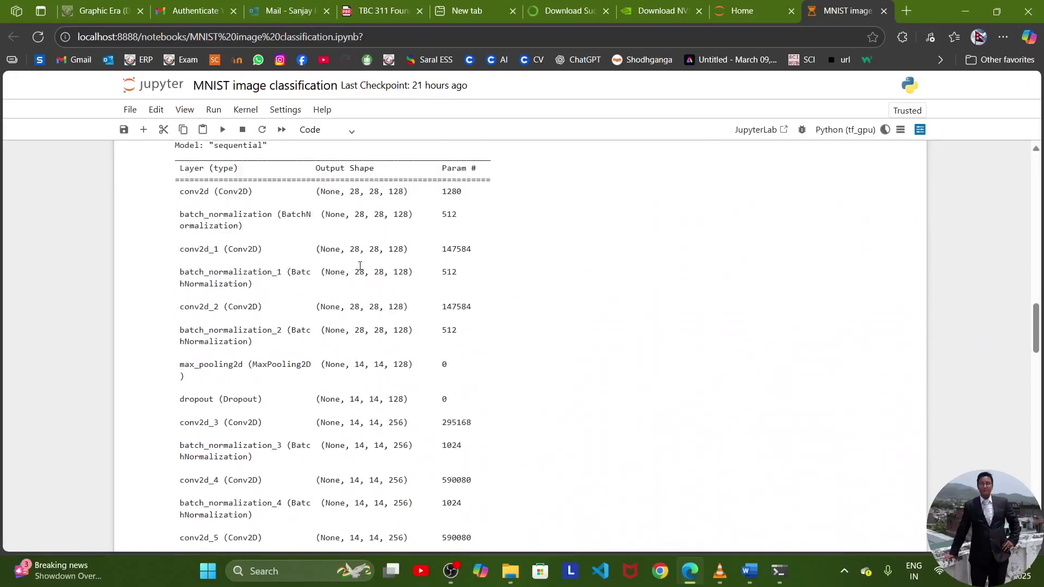
scroll(360, 266, "up", 8)
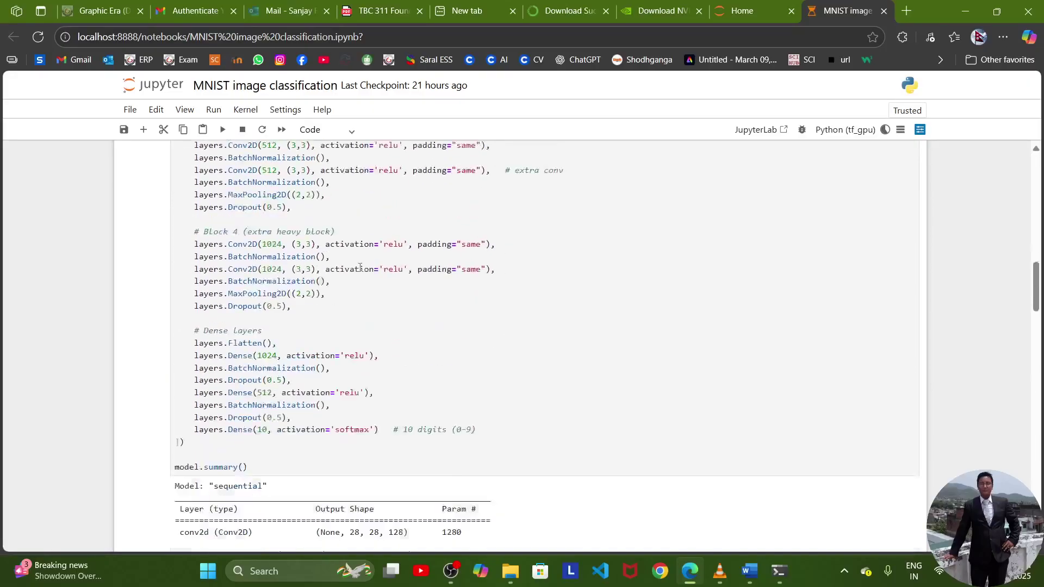
scroll(360, 267, "down", 5)
scroll(359, 267, "down", 15)
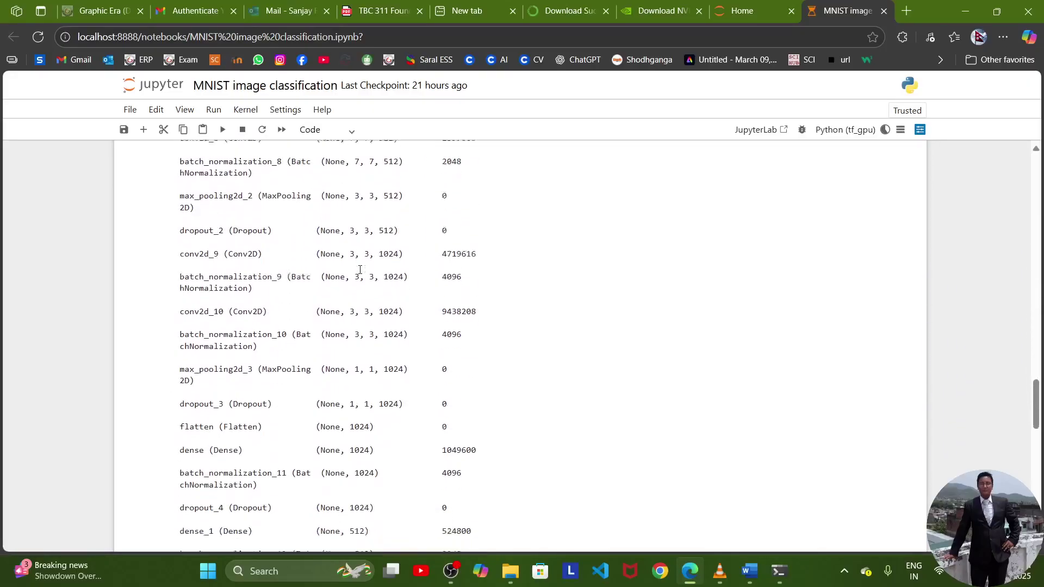
scroll(359, 271, "down", 1)
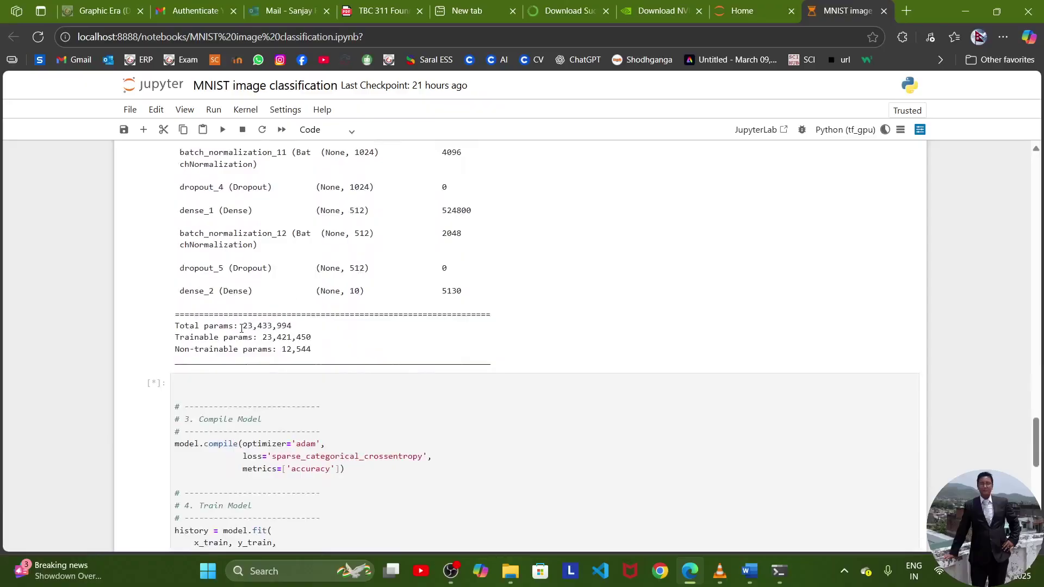
left_click_drag(241, 327, 246, 327)
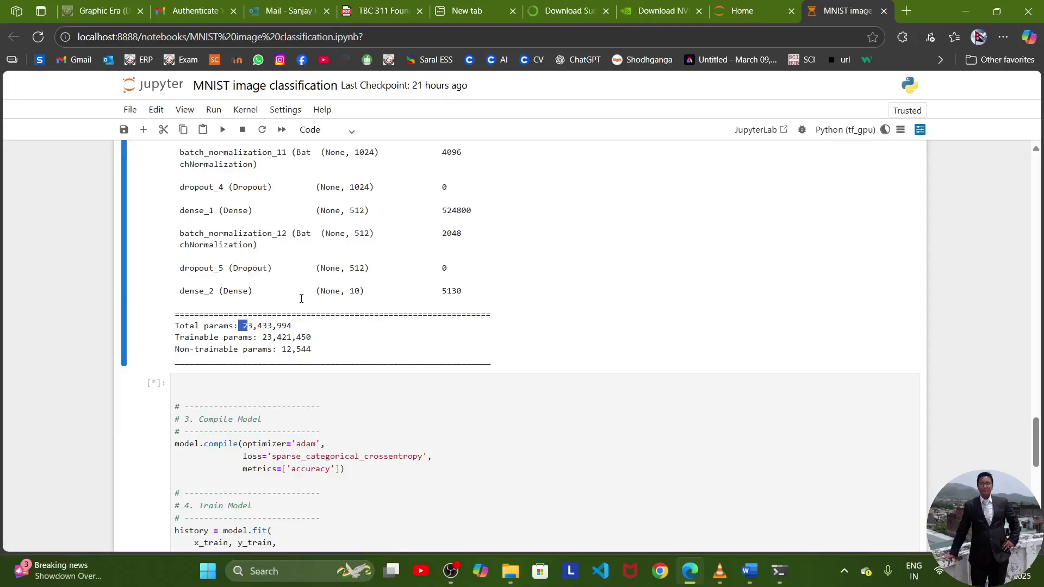
scroll(301, 298, "down", 3)
scroll(304, 281, "down", 10)
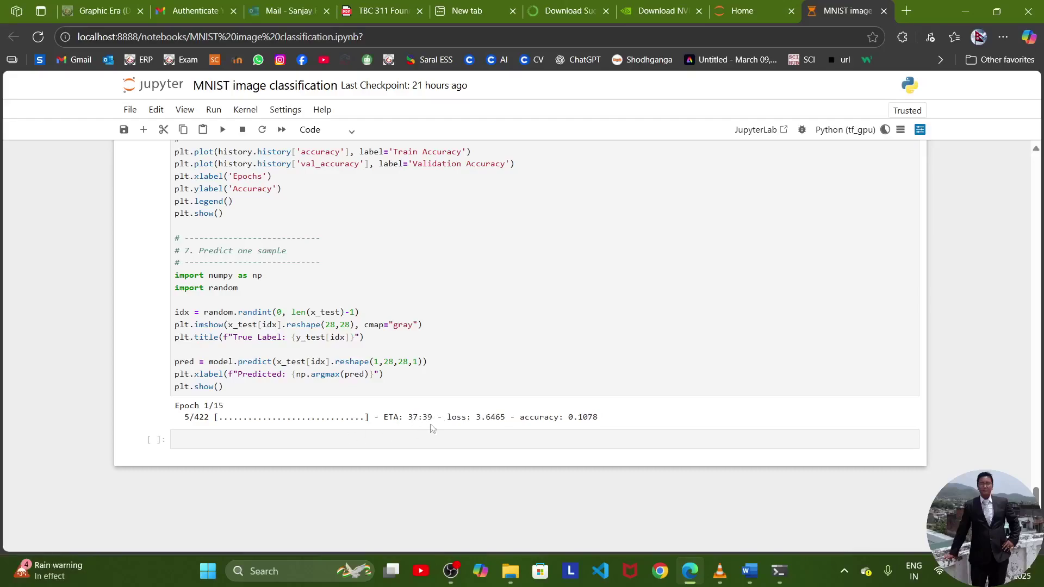
Change the kernel of MNIST image classification.ipynb to Python [conda env:tf_gpu]
scroll(449, 417, "up", 20)
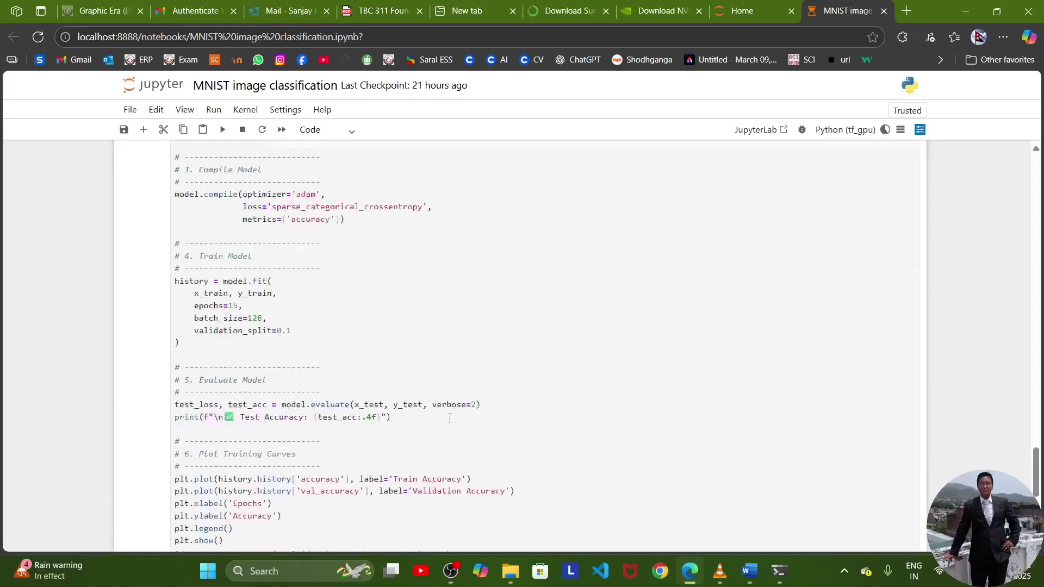
scroll(441, 422, "up", 20)
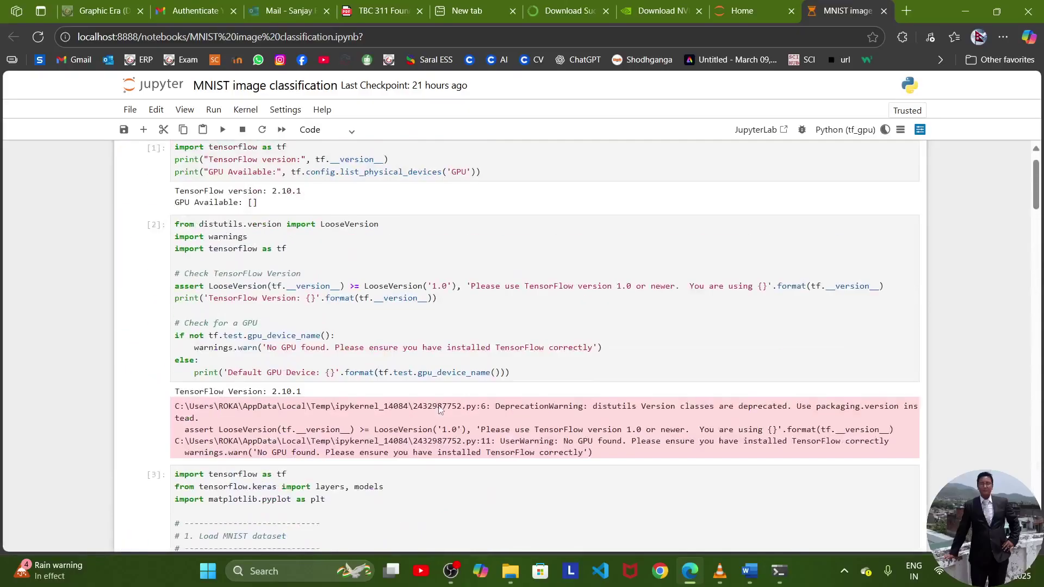
left_click(245, 109)
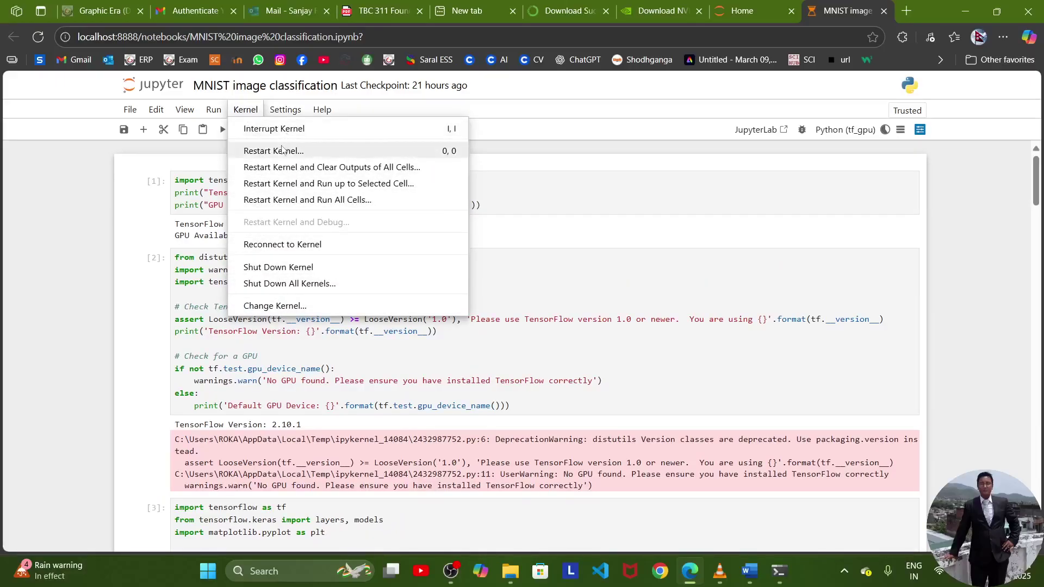
left_click(275, 307)
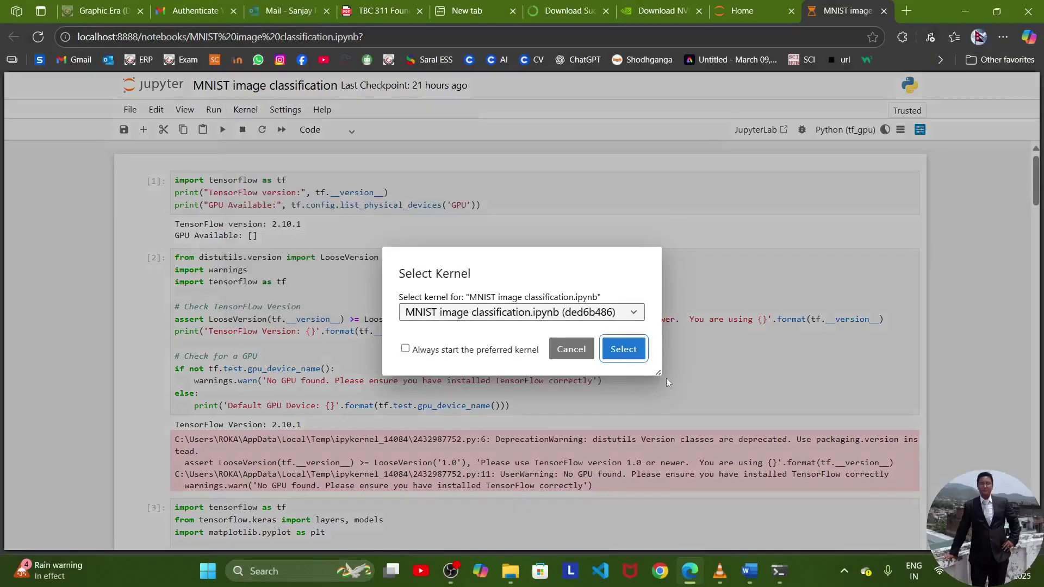
left_click(632, 313)
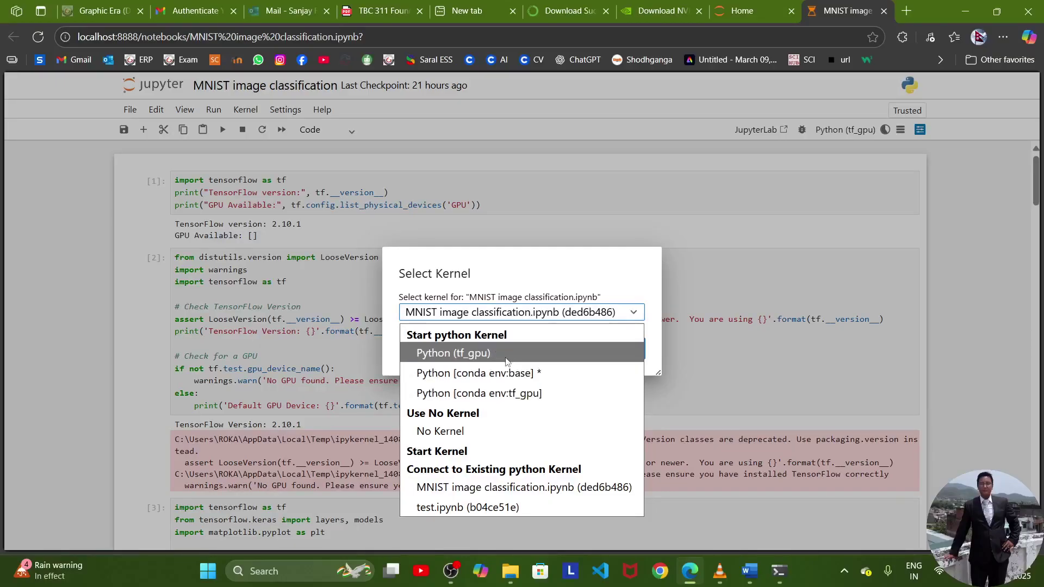
left_click(539, 397)
left_click(622, 348)
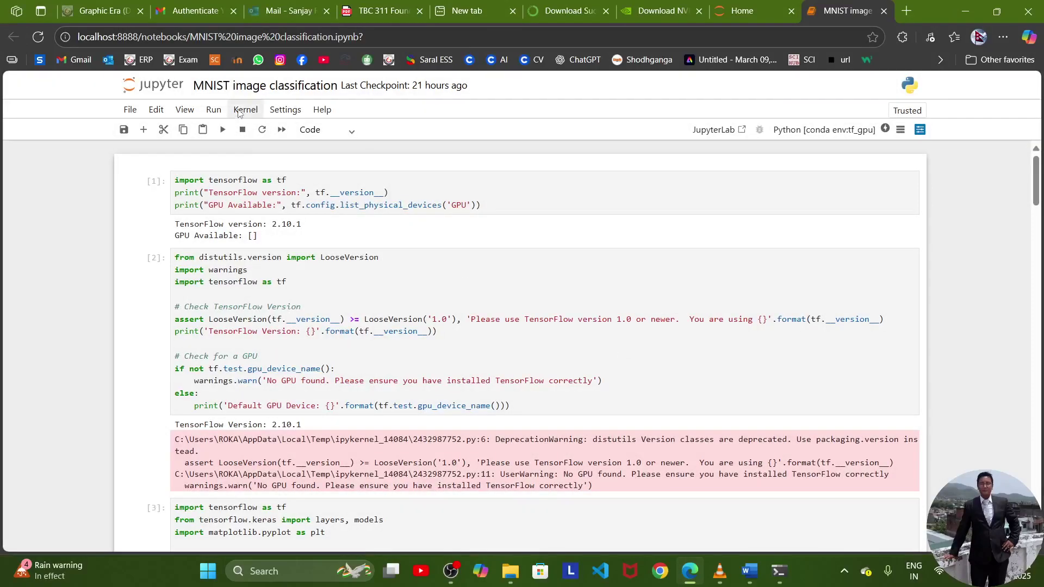
Run all cells of the MNIST notebook with the conda tf_gpu environment kernel
left_click(213, 110)
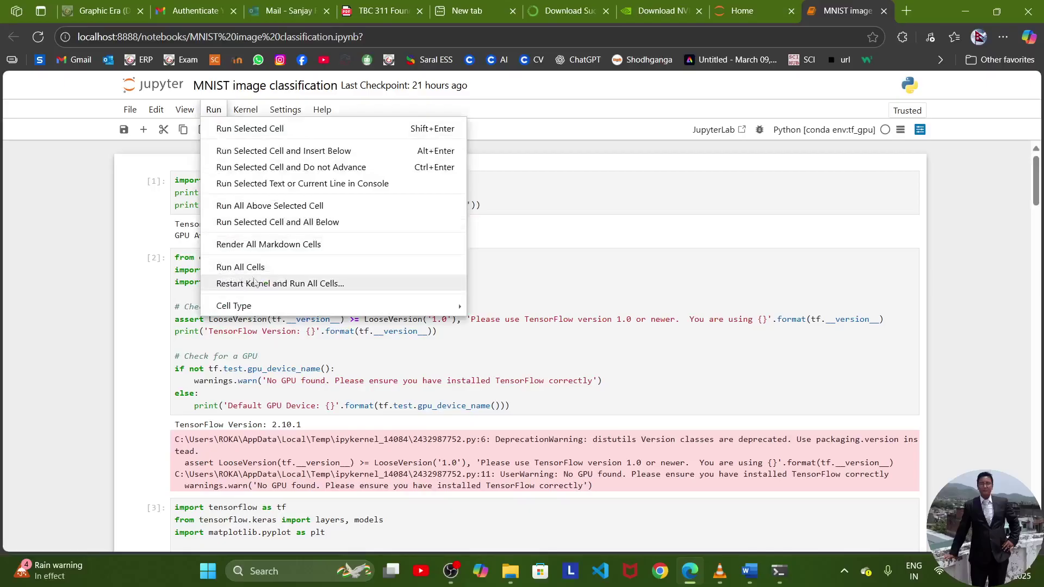
left_click(270, 269)
scroll(271, 269, "up", 6)
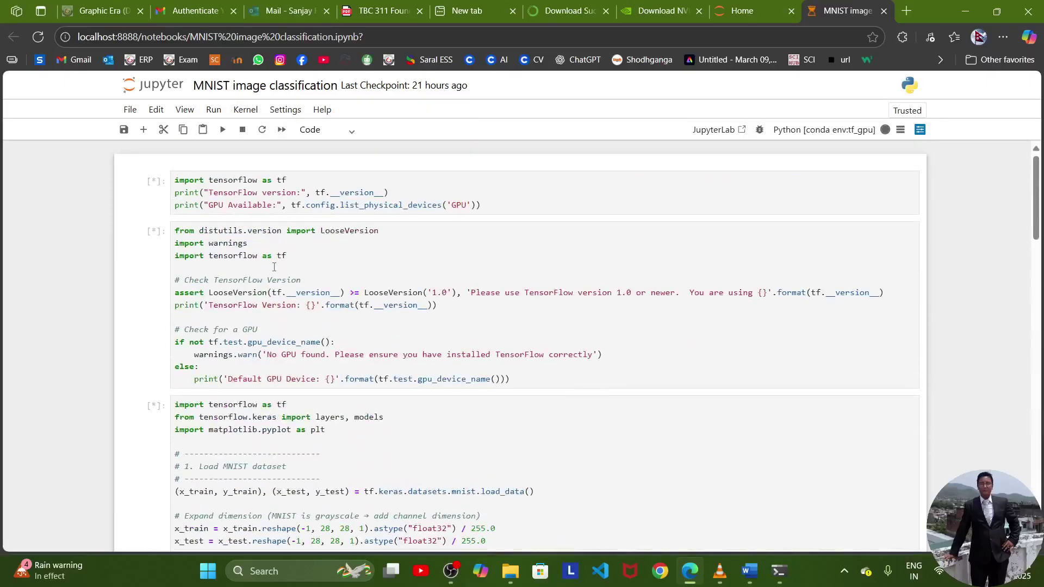
Check the physical GPU device and the default GPU device reported by the first two cells
left_click(486, 207)
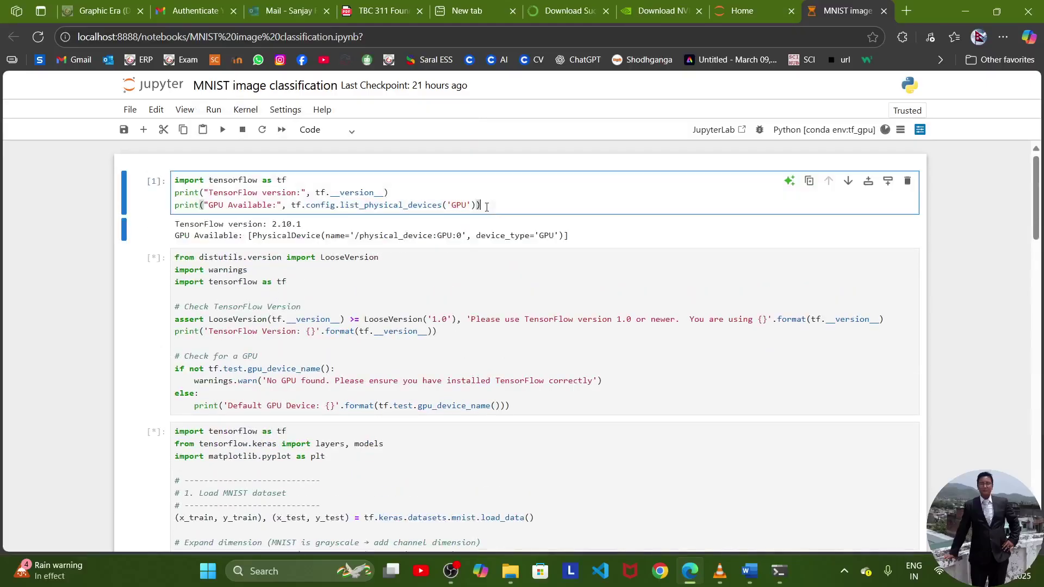
left_click(264, 237)
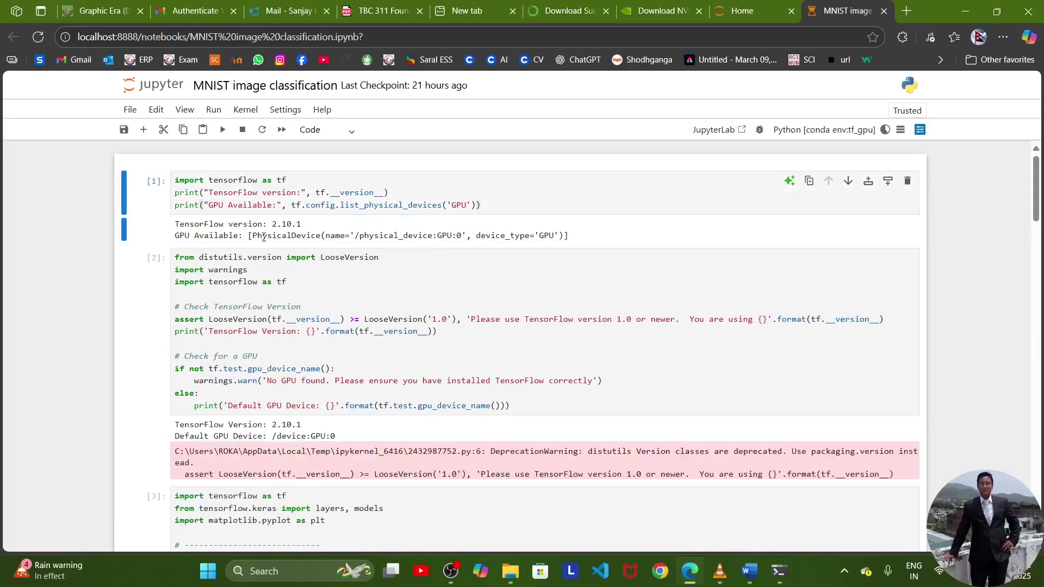
left_click_drag(253, 236, 557, 239)
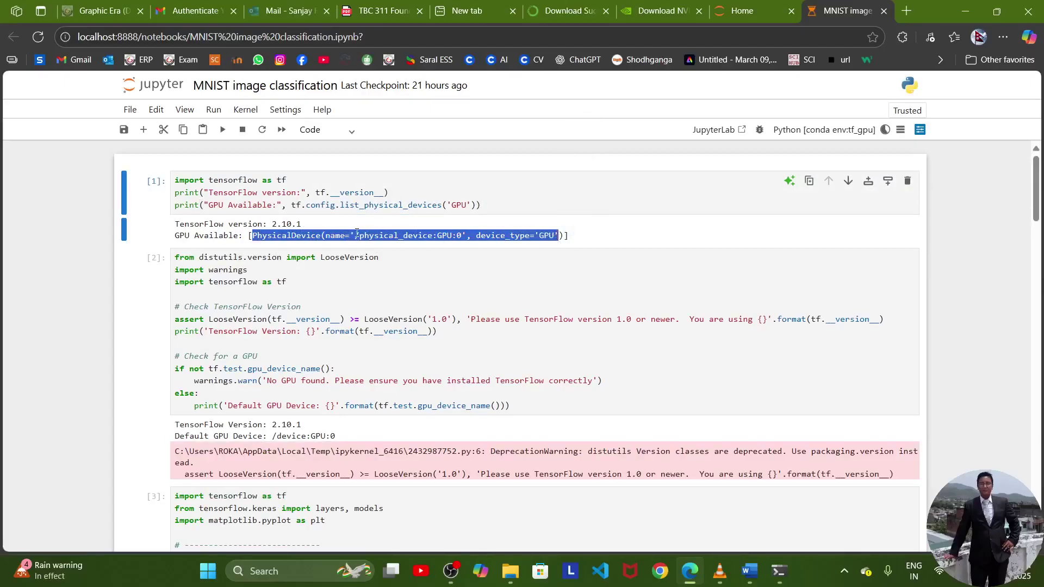
scroll(353, 233, "down", 3)
scroll(350, 234, "down", 2)
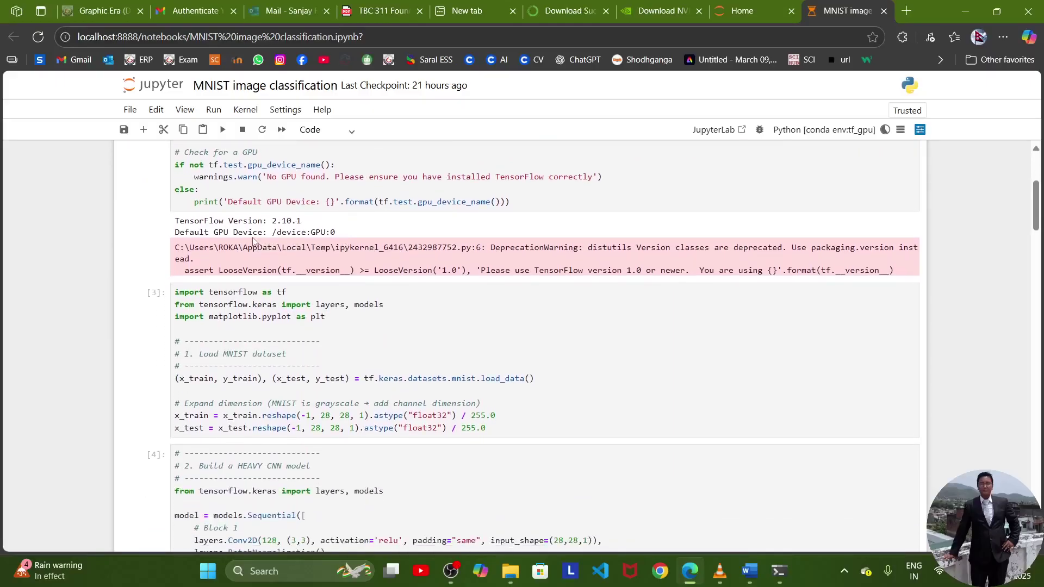
left_click_drag(311, 245, 280, 232)
left_click(382, 242)
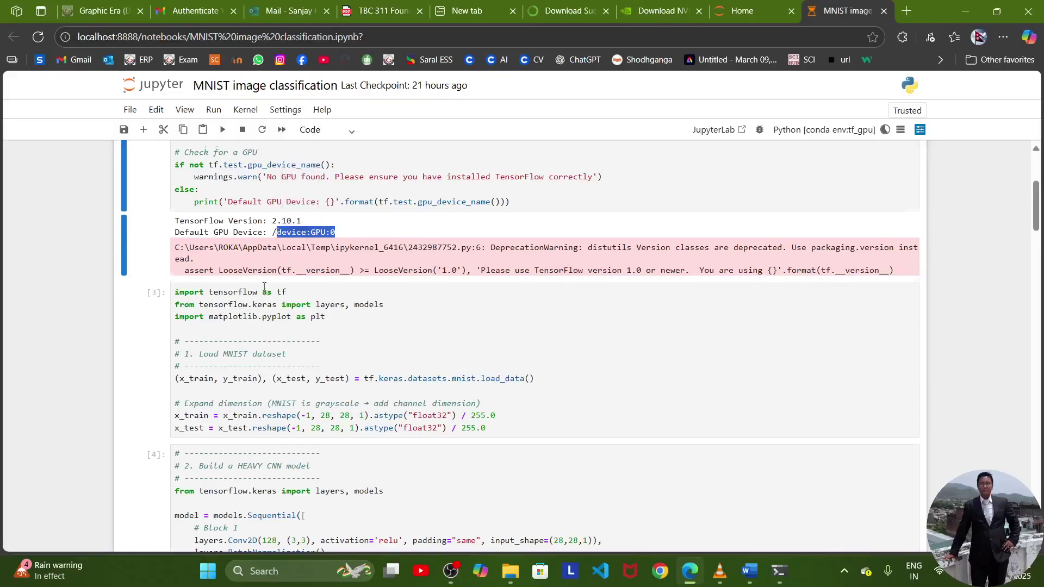
Go down past the model summary to the training output and examine the first epoch's estimated time
scroll(266, 278, "down", 20)
scroll(266, 280, "down", 18)
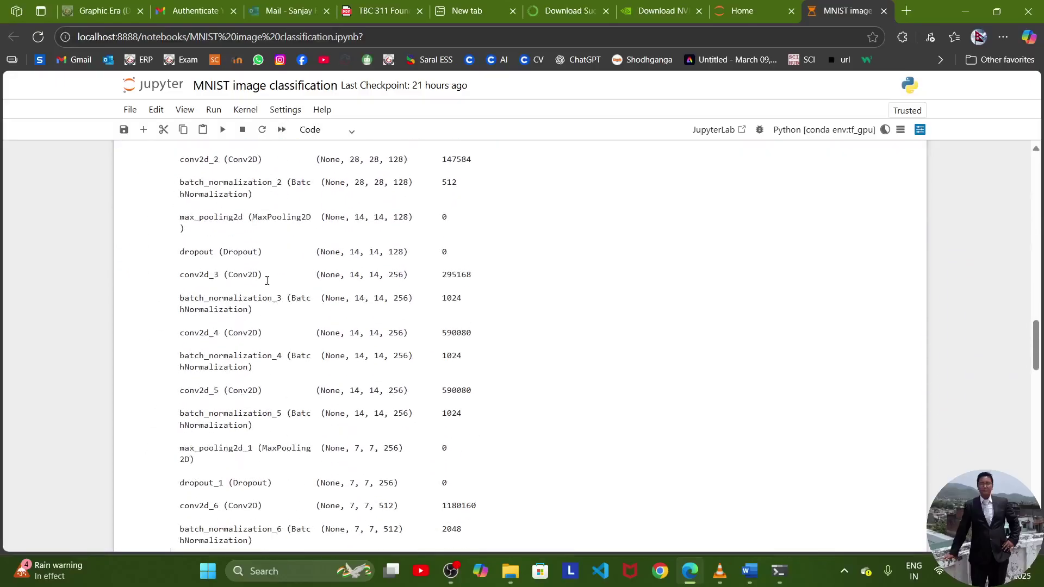
scroll(267, 280, "down", 3)
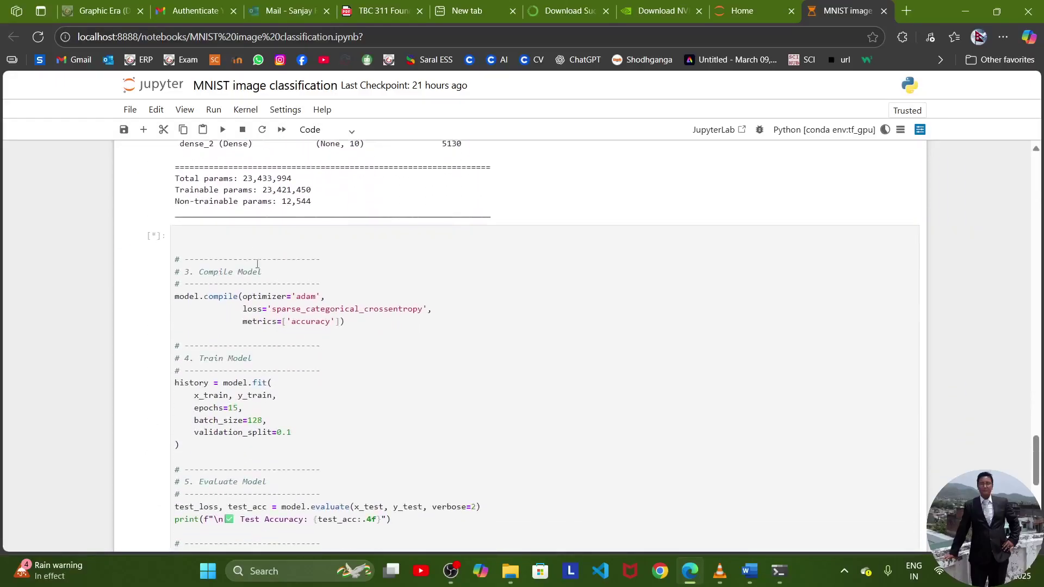
scroll(255, 196, "down", 6)
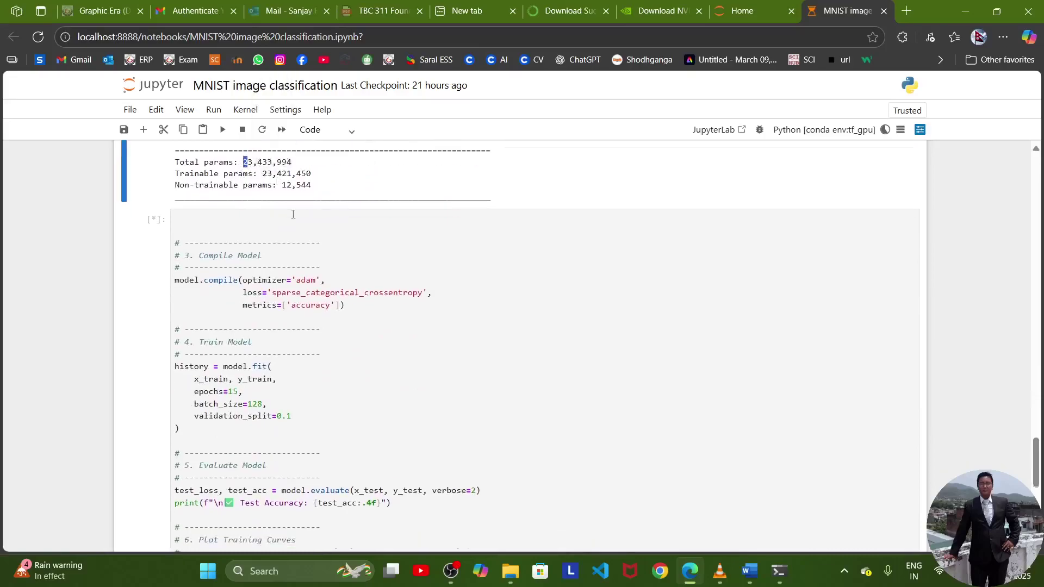
scroll(292, 214, "down", 3)
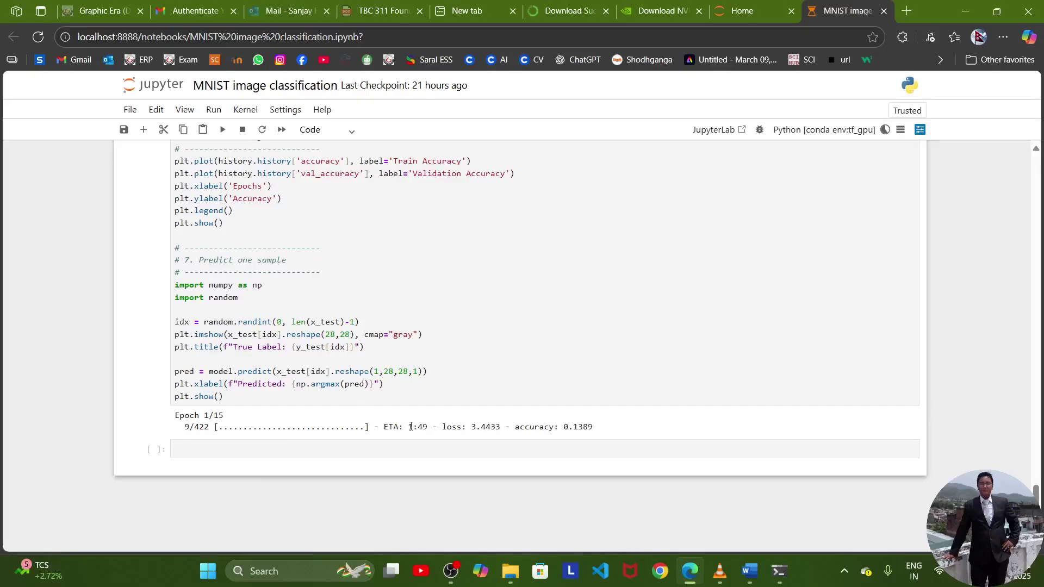
left_click_drag(408, 428, 430, 429)
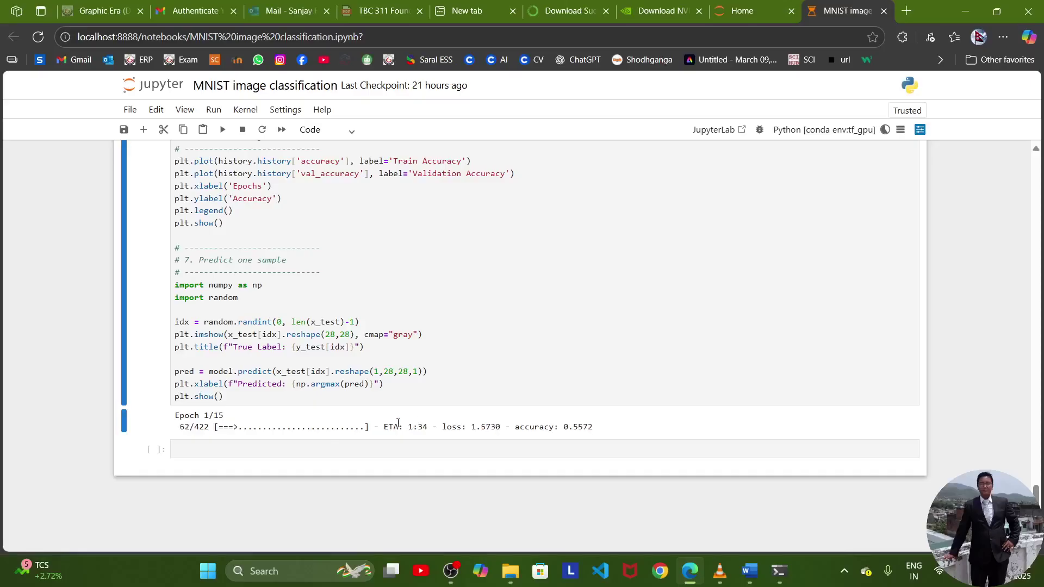
left_click_drag(396, 424, 434, 438)
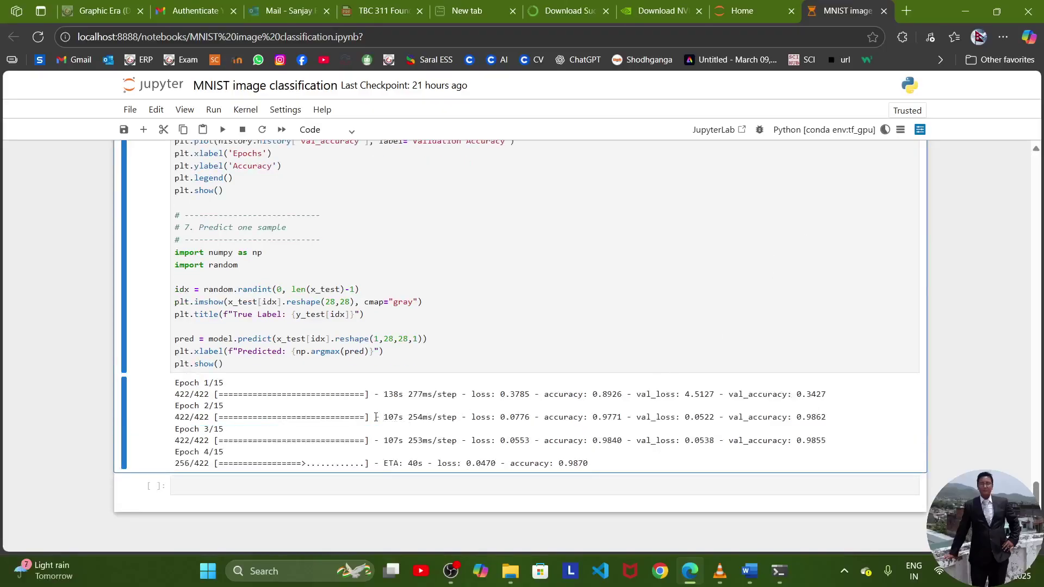
Compare the training time per epoch and per step across the completed epochs in the training output
left_click_drag(174, 382, 504, 417)
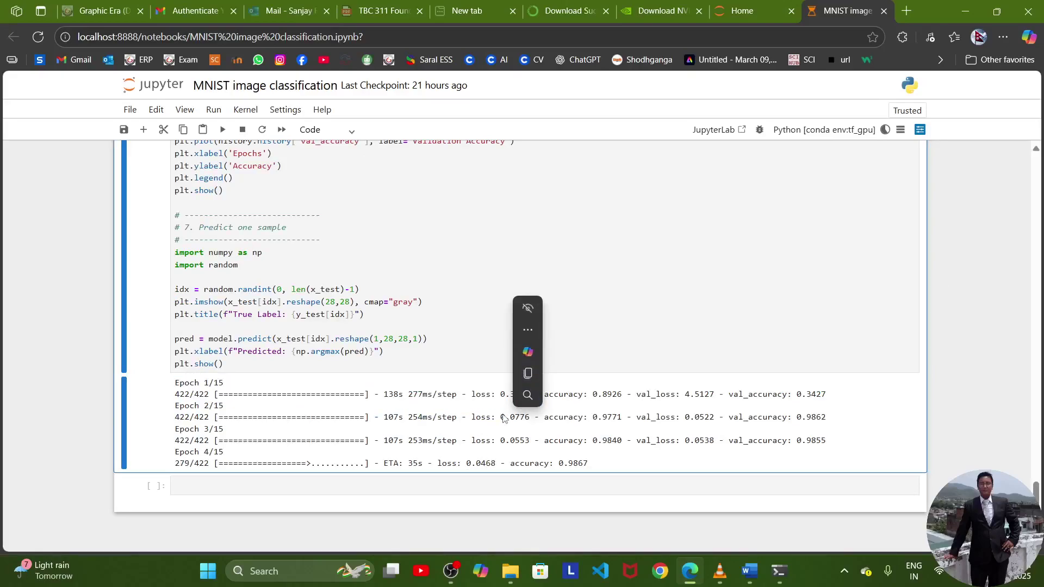
scroll(501, 414, "down", 1)
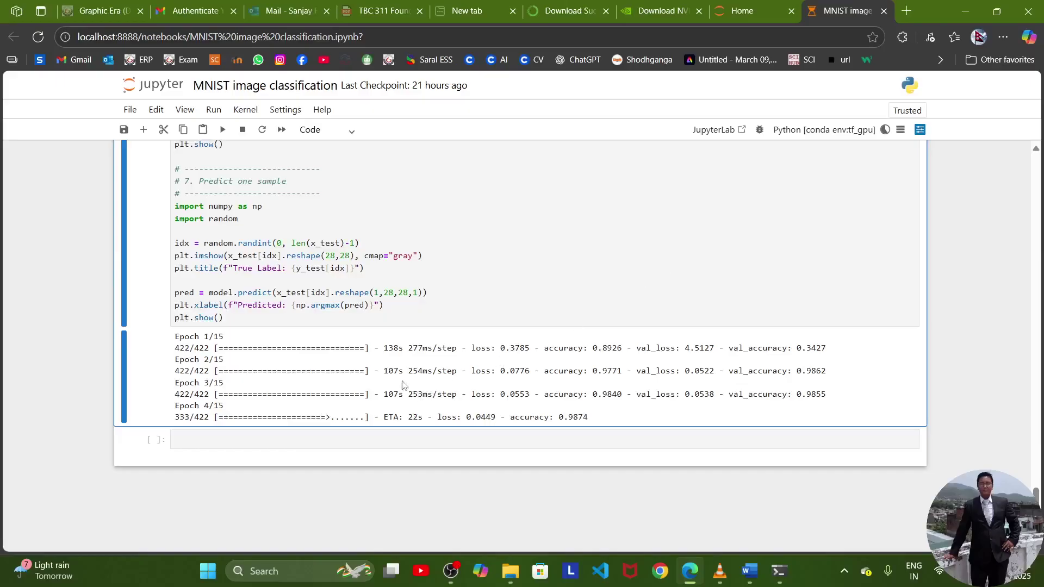
left_click_drag(388, 374, 466, 372)
scroll(395, 260, "up", 3)
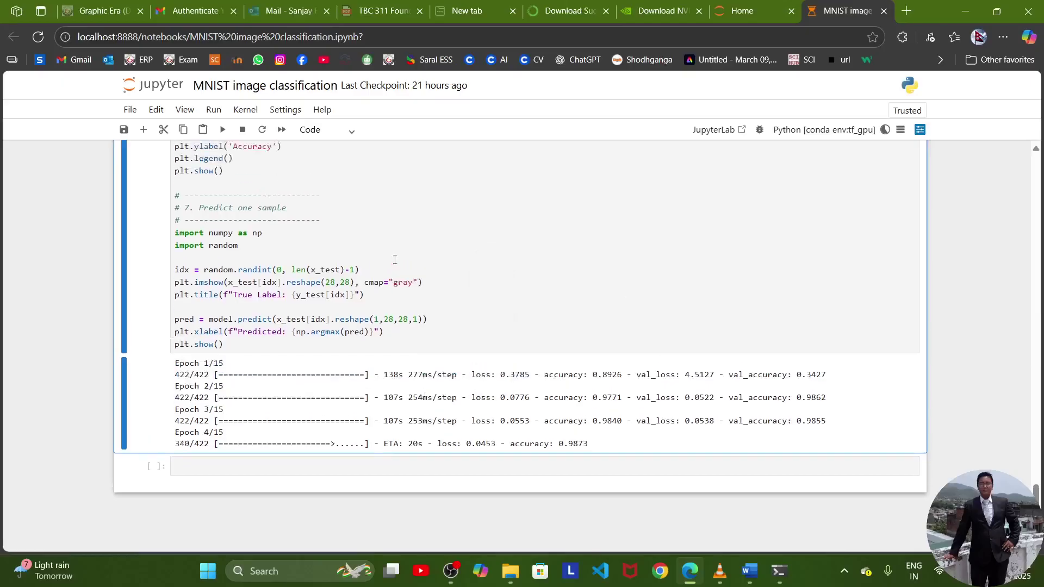
scroll(413, 264, "down", 3)
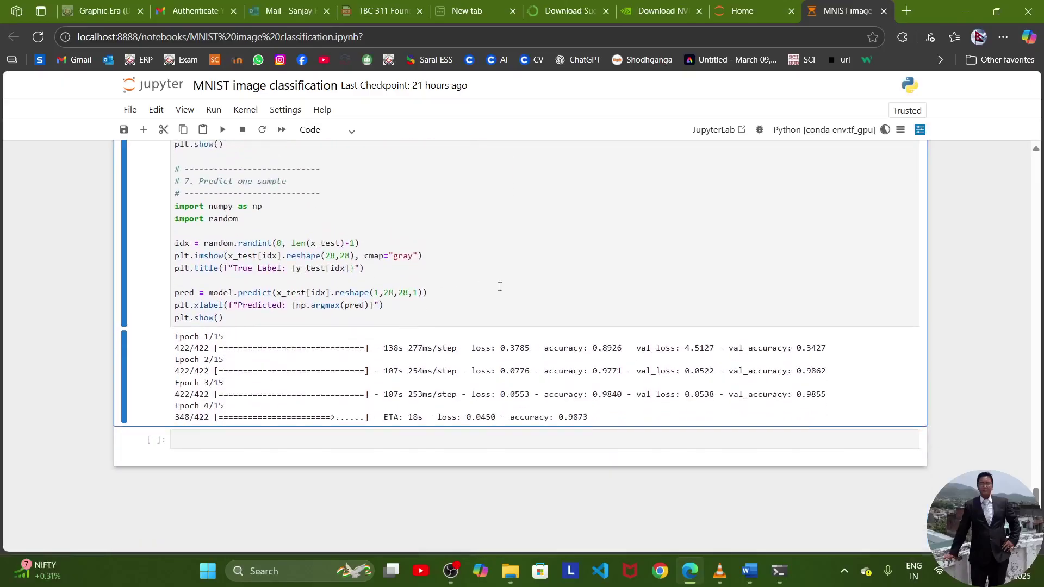